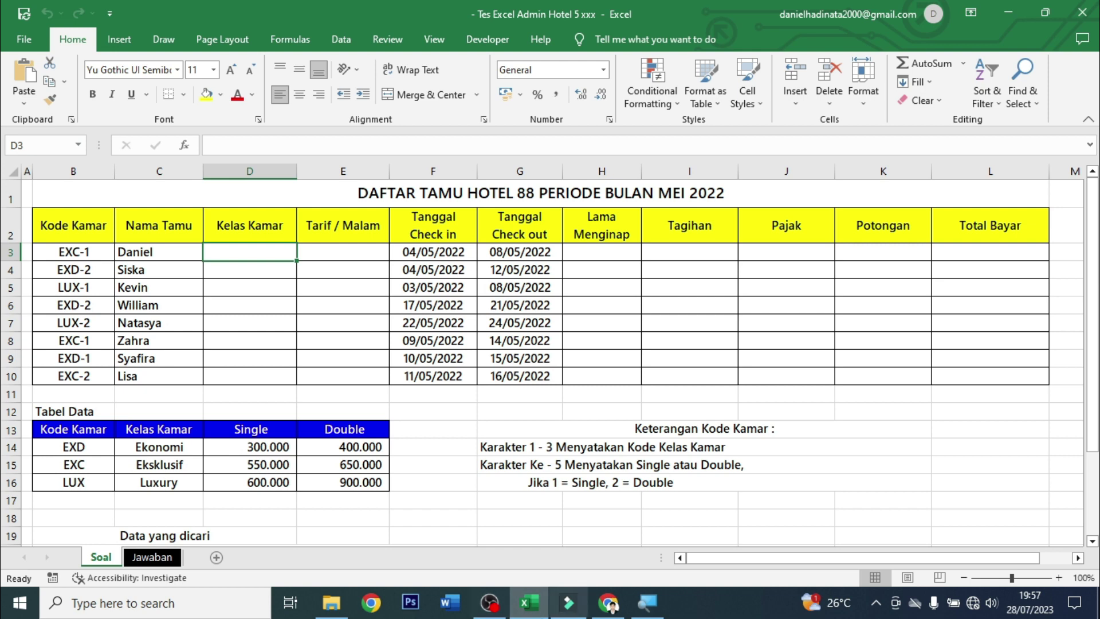
Look through the hotel admin article and the Loker.id job search tab in the browser.
click(609, 602)
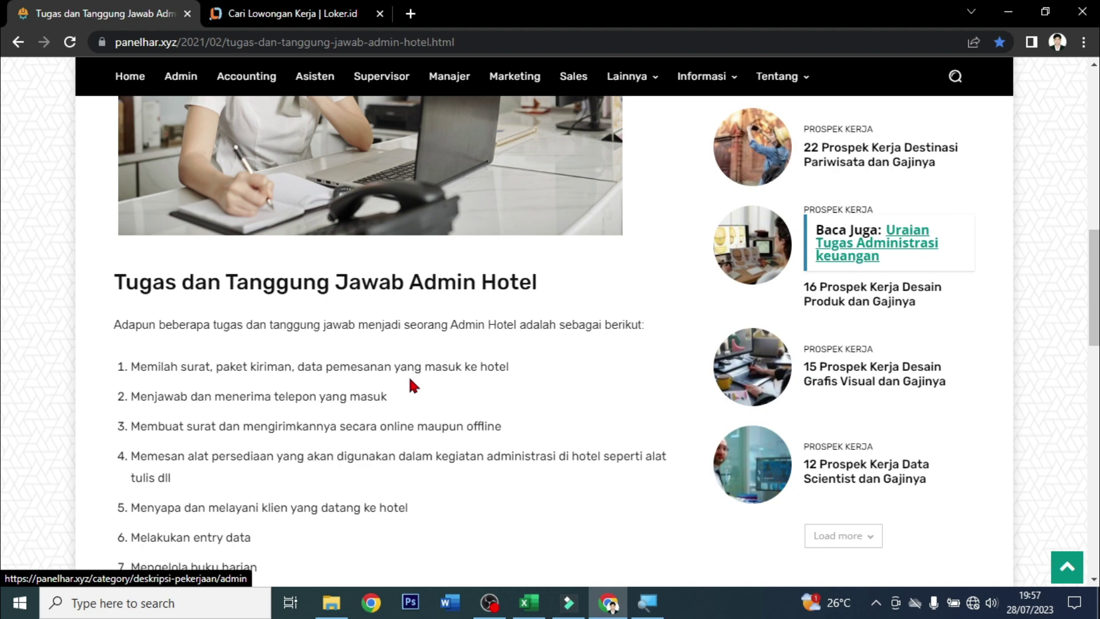
key(ctrl+Tab)
scroll(481, 317, up, 3)
scroll(481, 317, up, 5)
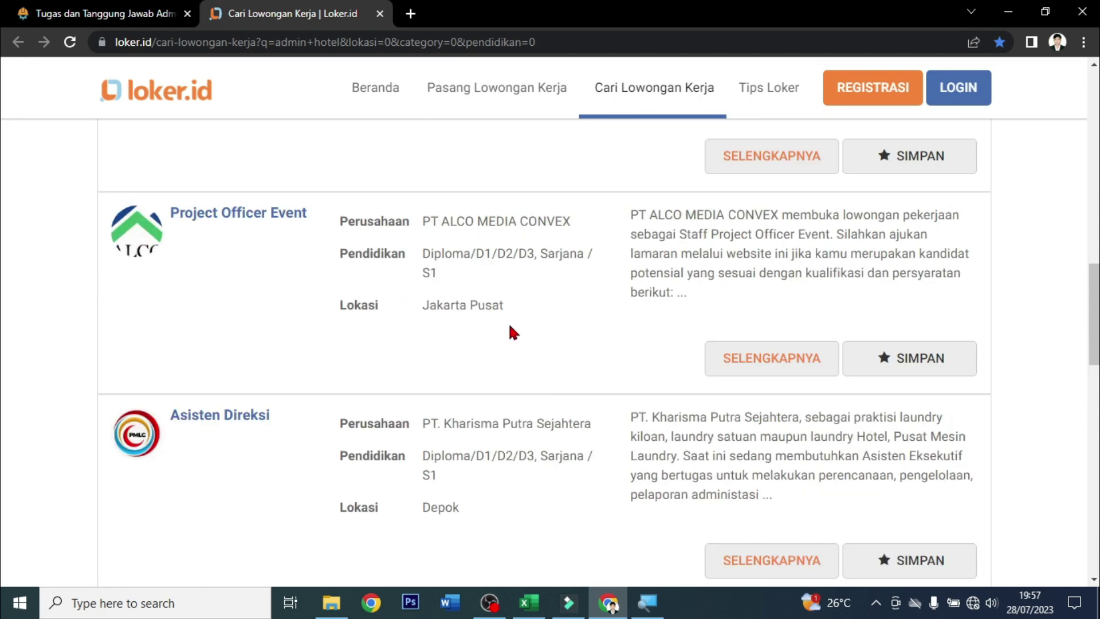
scroll(508, 321, up, 5)
scroll(517, 318, up, 4)
scroll(517, 317, up, 5)
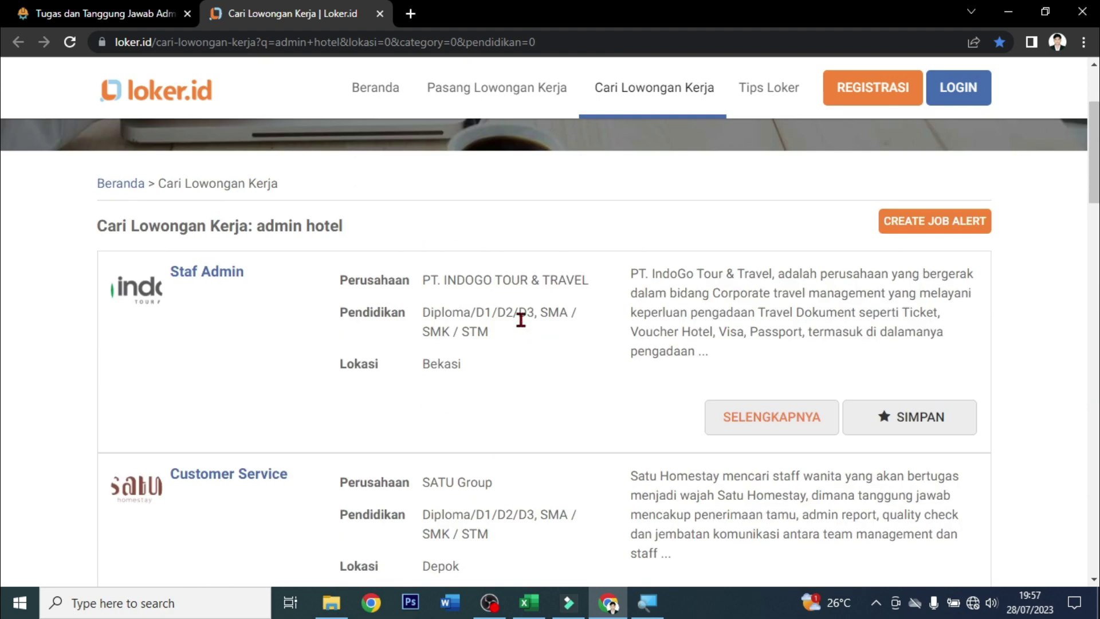
scroll(518, 318, down, 2)
scroll(521, 315, down, 3)
scroll(521, 319, down, 2)
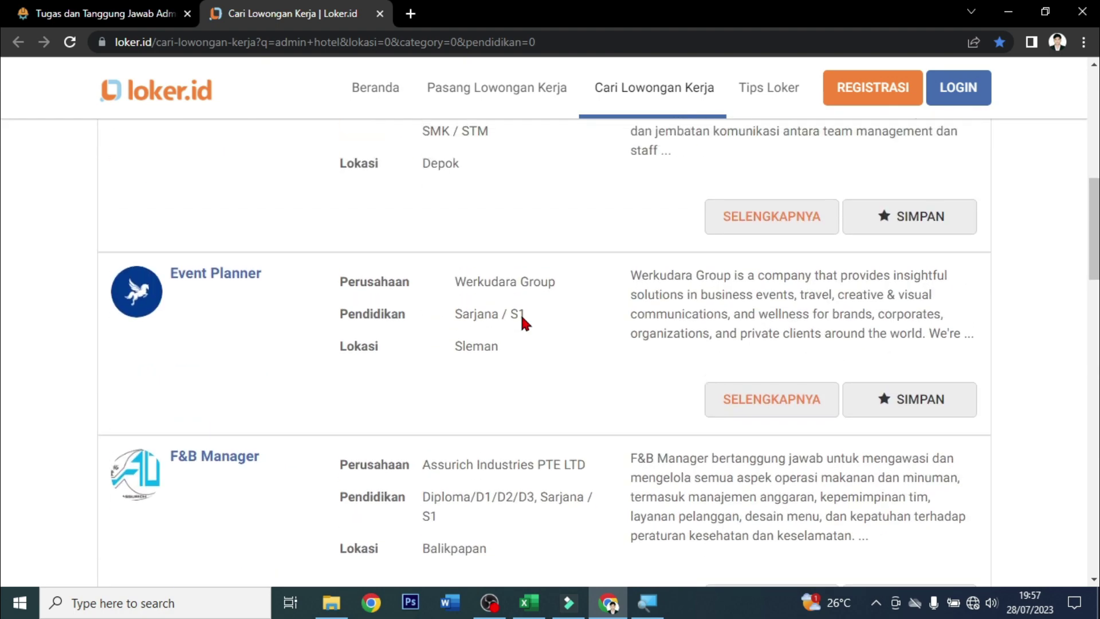
scroll(515, 319, down, 3)
scroll(512, 320, down, 3)
scroll(512, 321, down, 4)
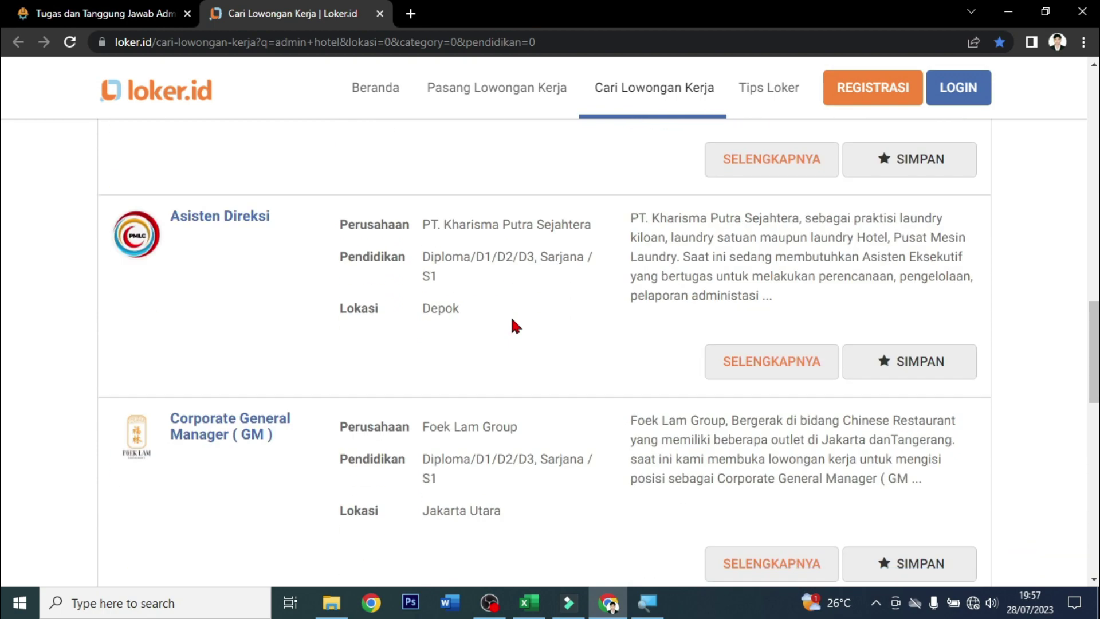
scroll(515, 320, down, 6)
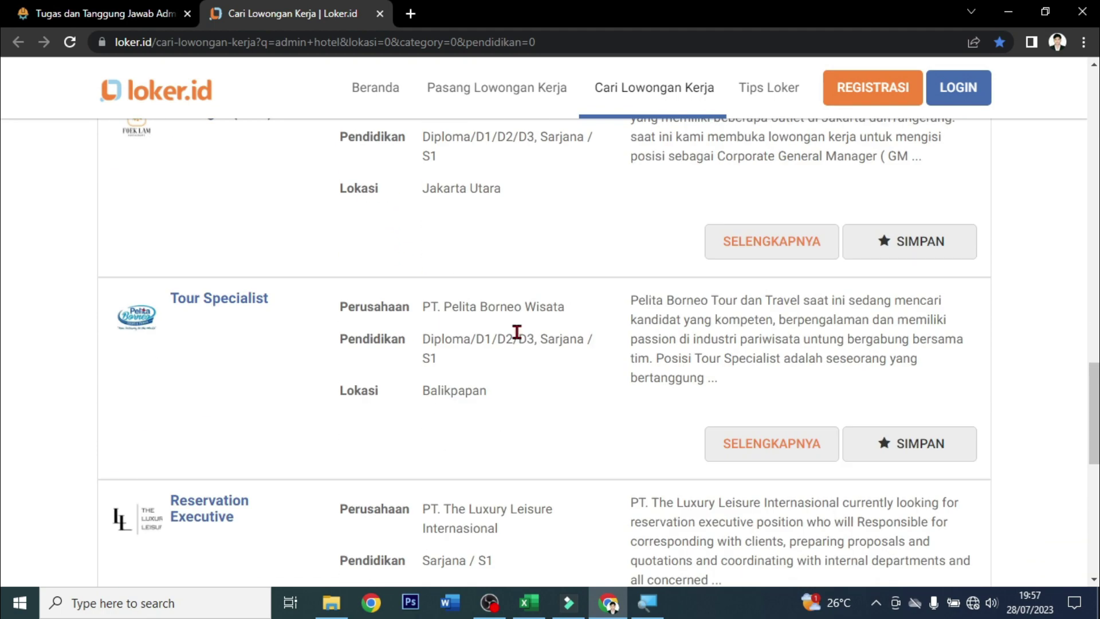
scroll(517, 322, down, 7)
scroll(518, 324, up, 3)
scroll(519, 326, up, 10)
scroll(520, 331, up, 10)
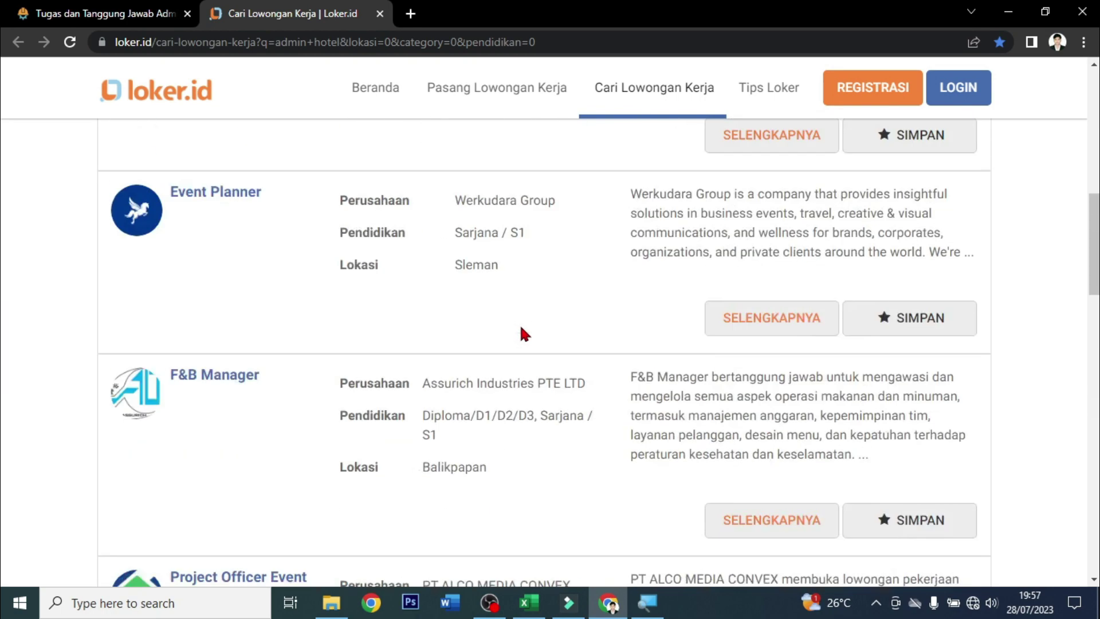
Back in the guest workbook, review the table B2:L10 and the empty result cells D3:L10.
click(528, 601)
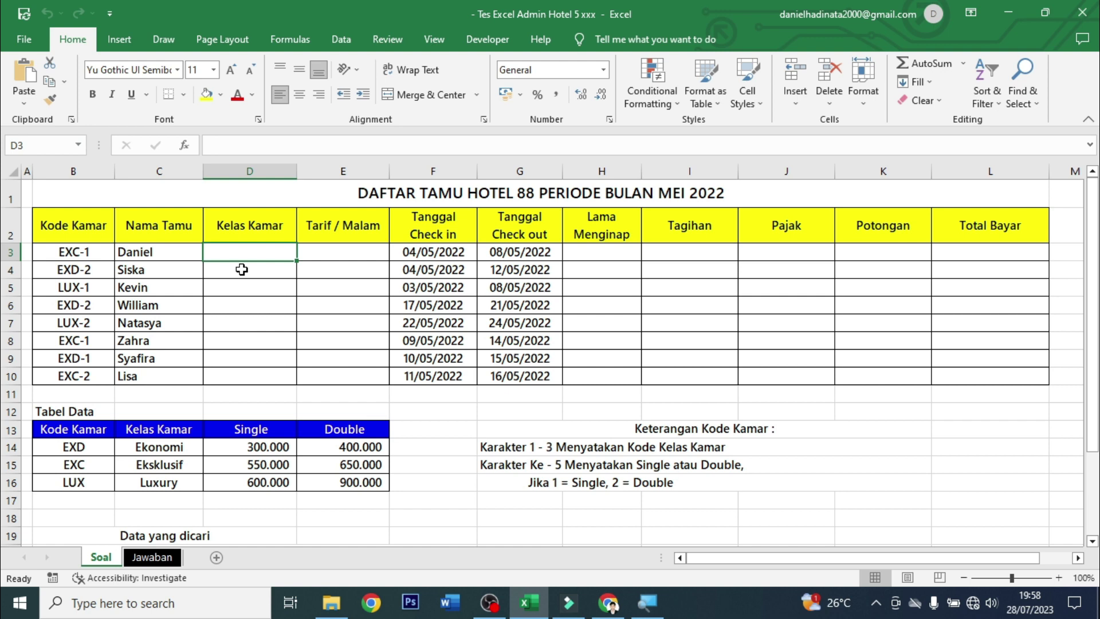
click(275, 288)
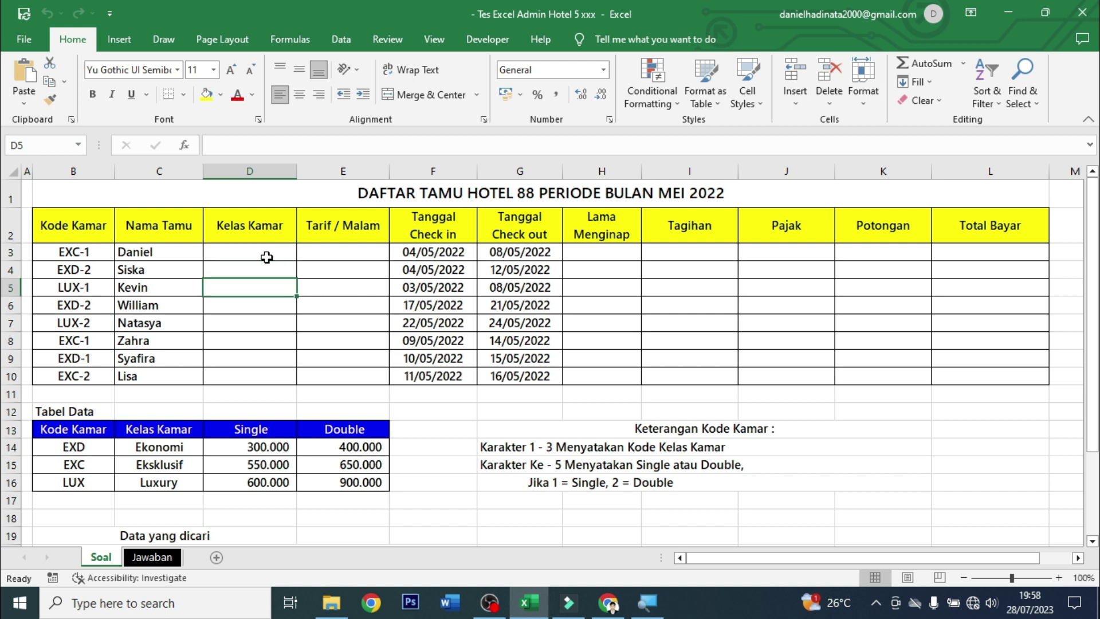
drag(92, 225, 957, 366)
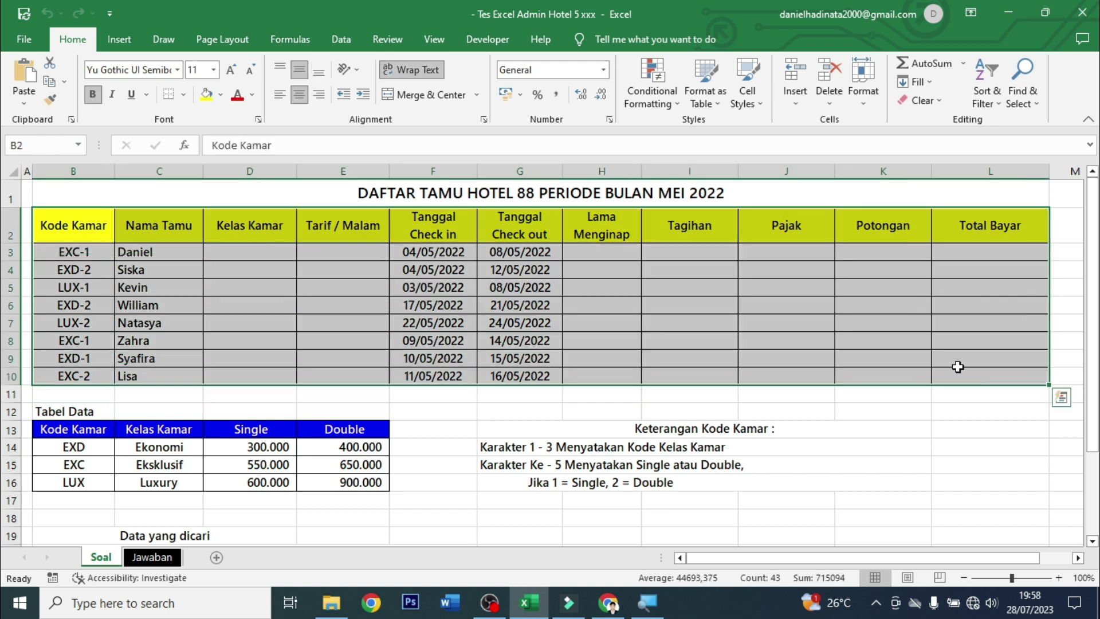
click(958, 367)
drag(258, 251, 1000, 373)
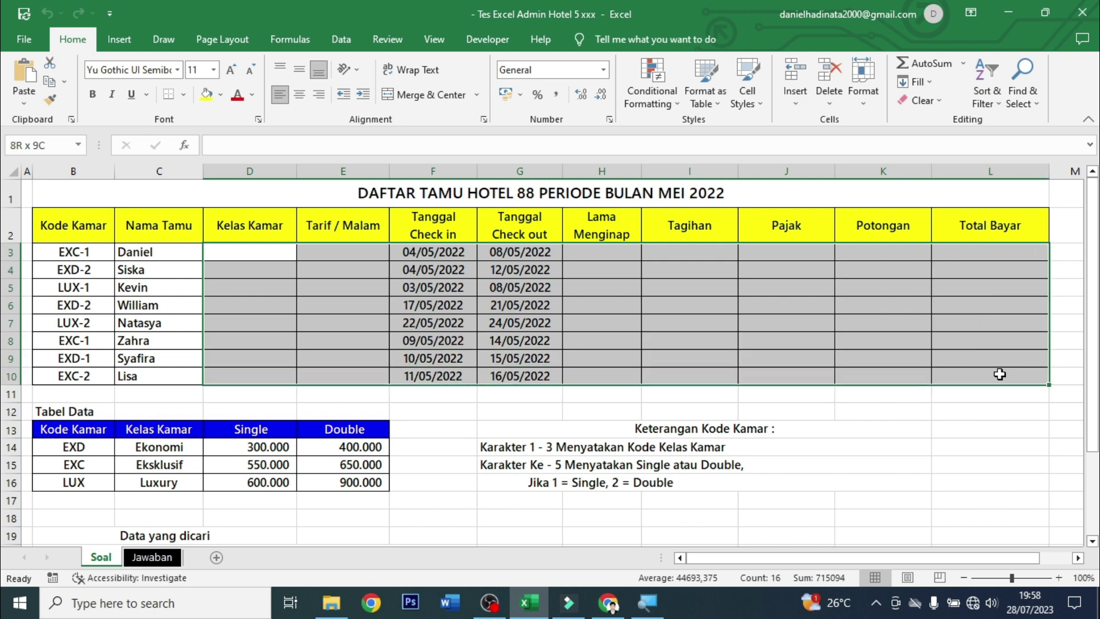
click(745, 288)
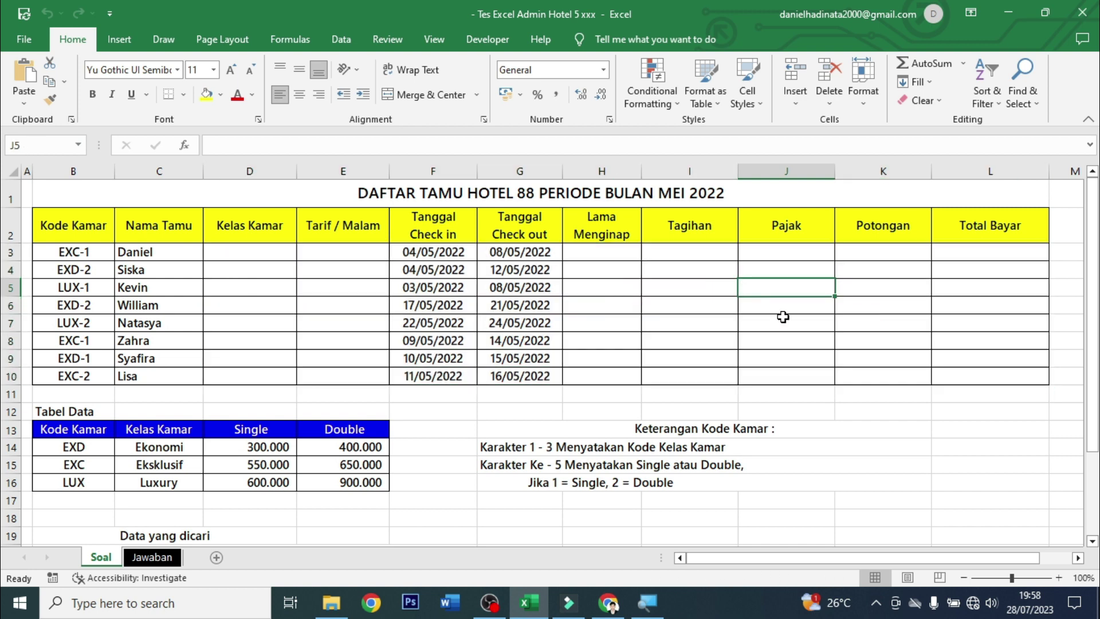
Review the room code explanation notes and the Data yang dicari heading below the table.
scroll(797, 337, down, 1)
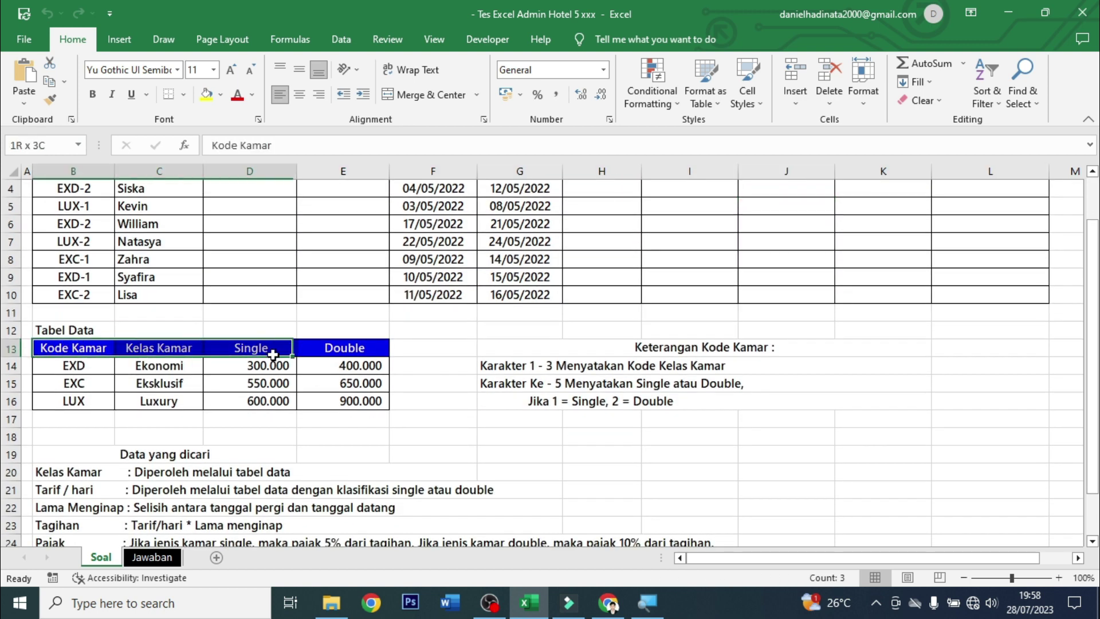
drag(71, 341, 319, 386)
drag(550, 366, 603, 388)
click(602, 401)
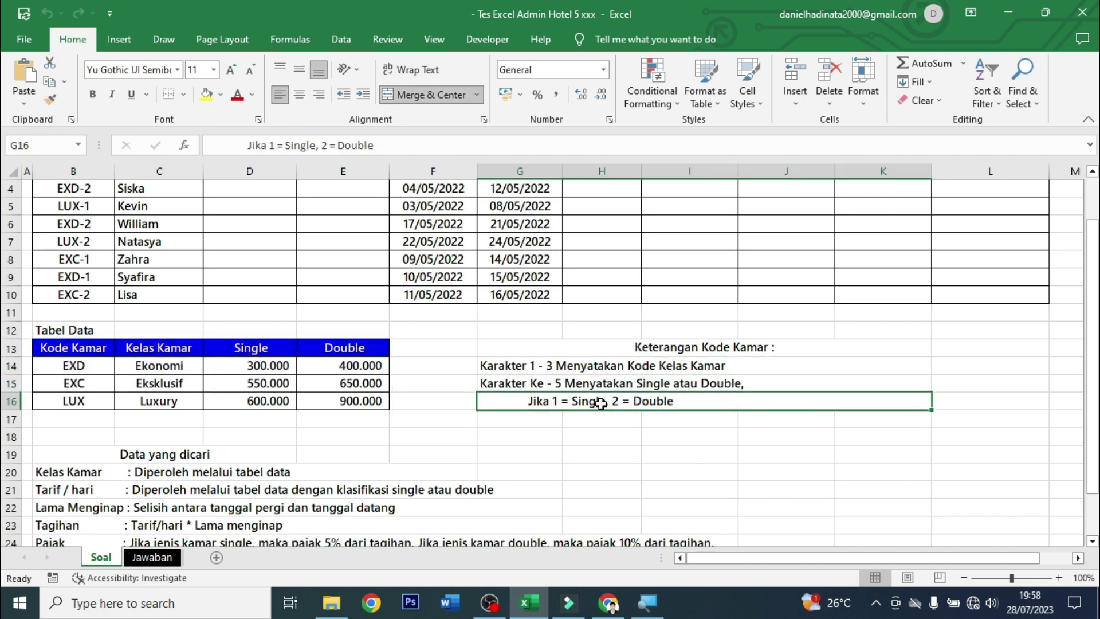
scroll(602, 401, down, 1)
click(162, 395)
scroll(162, 395, down, 2)
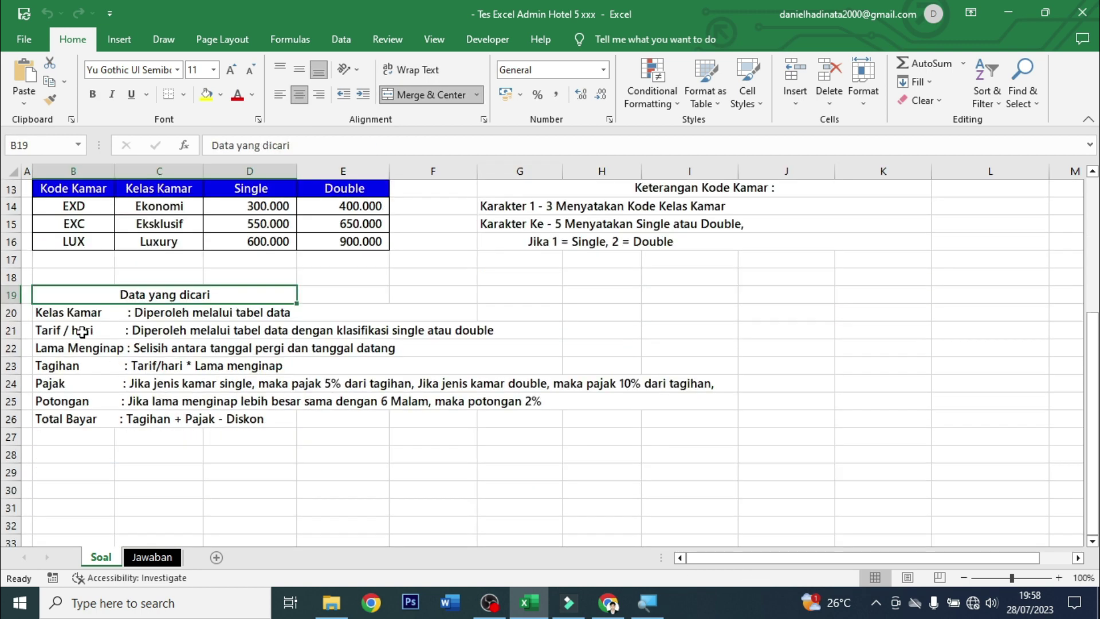
mouse_move(80, 312)
mouse_down()
mouse_move(436, 313)
mouse_move(607, 418)
mouse_up()
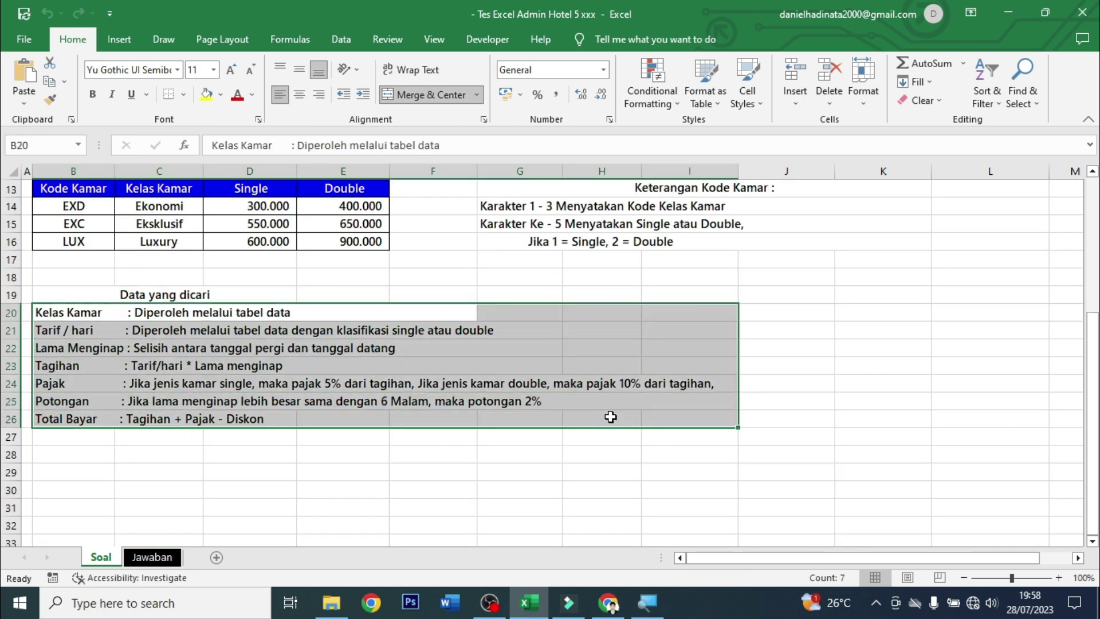
click(551, 418)
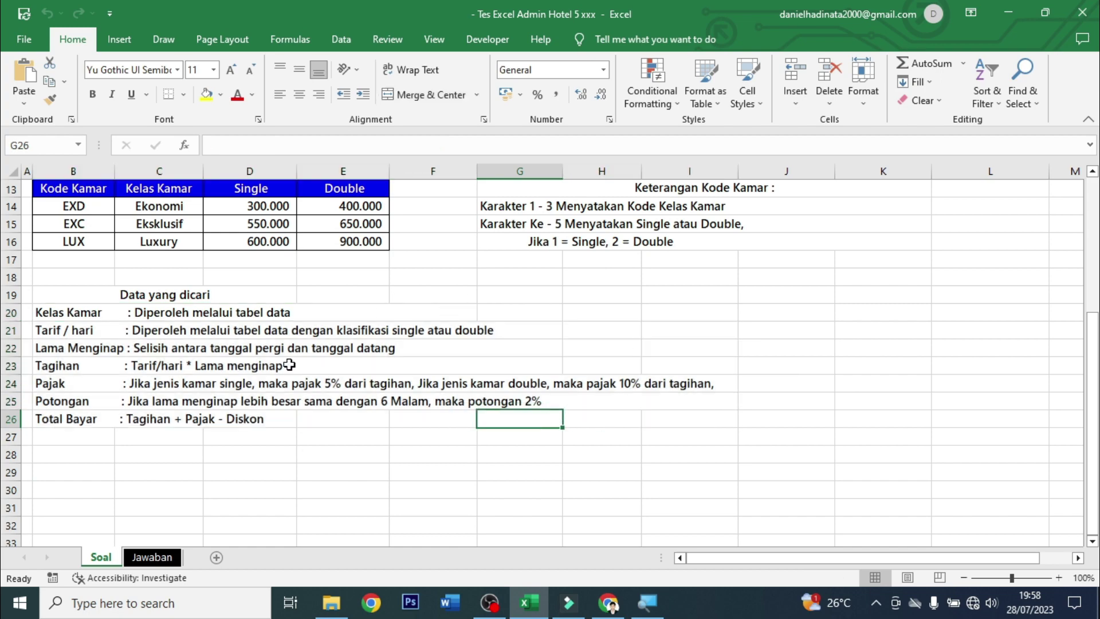
With D5 selected, freeze panes so rows 1–4 and columns A–C stay fixed.
scroll(304, 361, up, 4)
click(236, 288)
scroll(240, 292, down, 4)
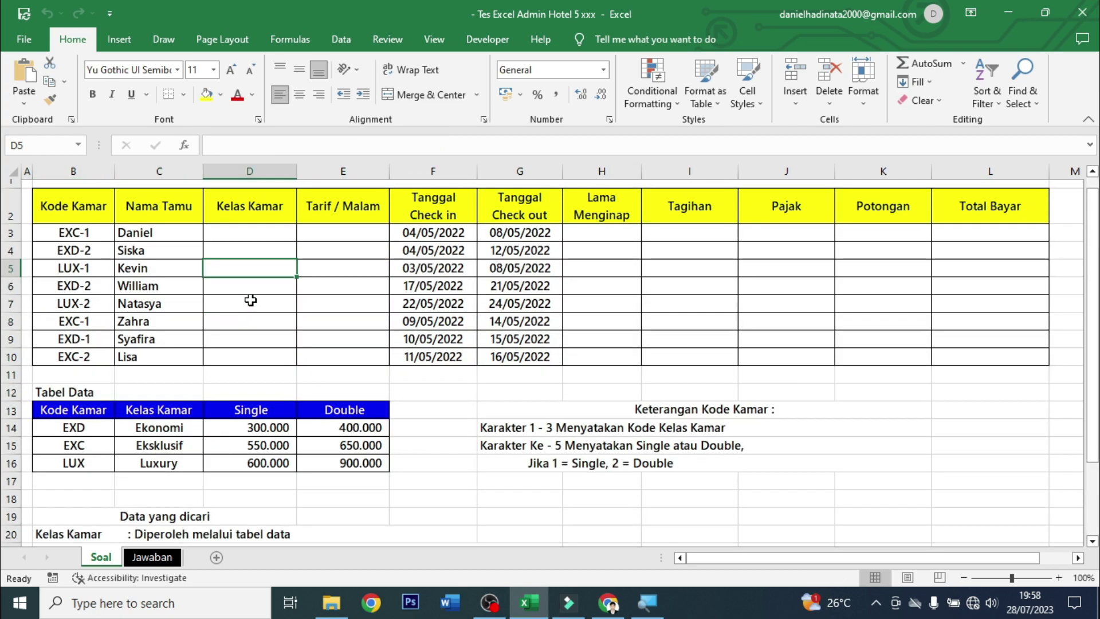
scroll(246, 301, up, 4)
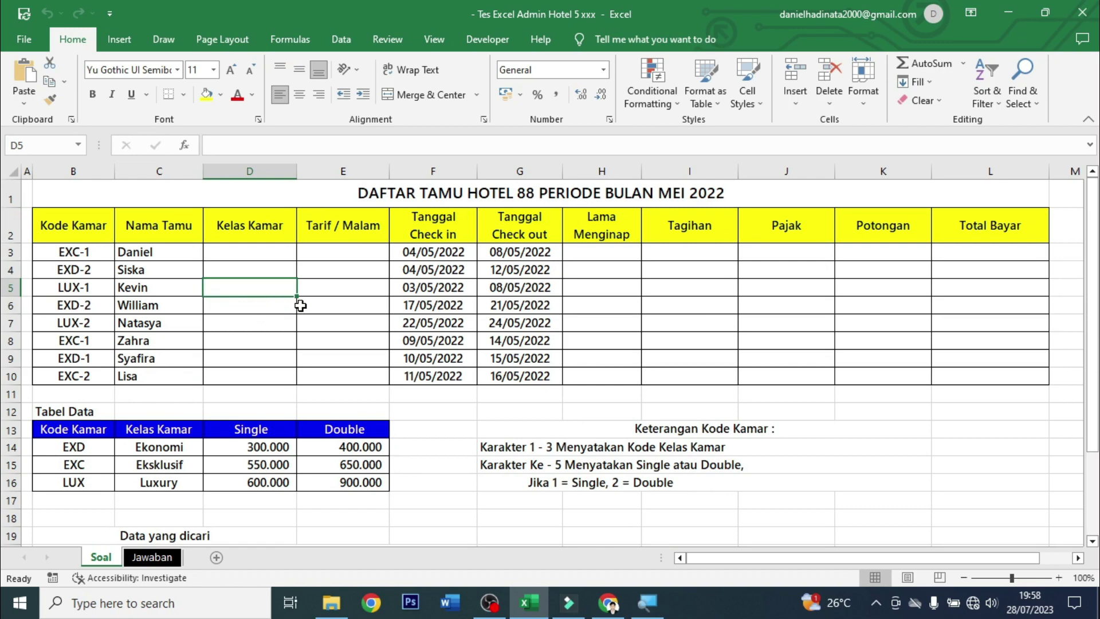
scroll(300, 304, down, 4)
scroll(515, 367, down, 2)
scroll(631, 406, up, 3)
scroll(633, 407, down, 1)
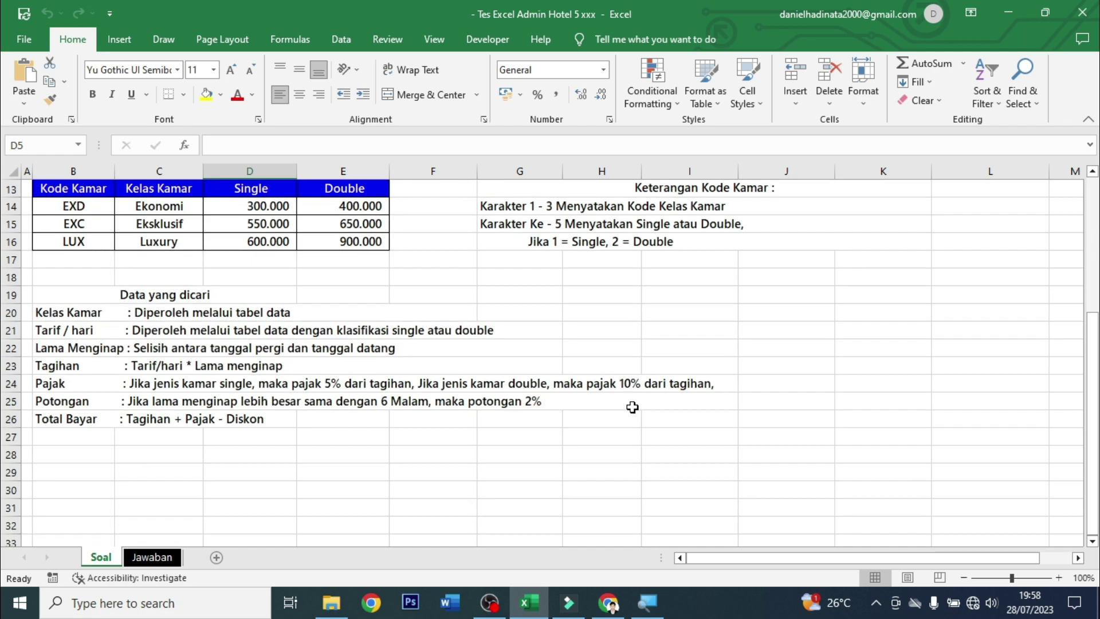
scroll(312, 325, up, 4)
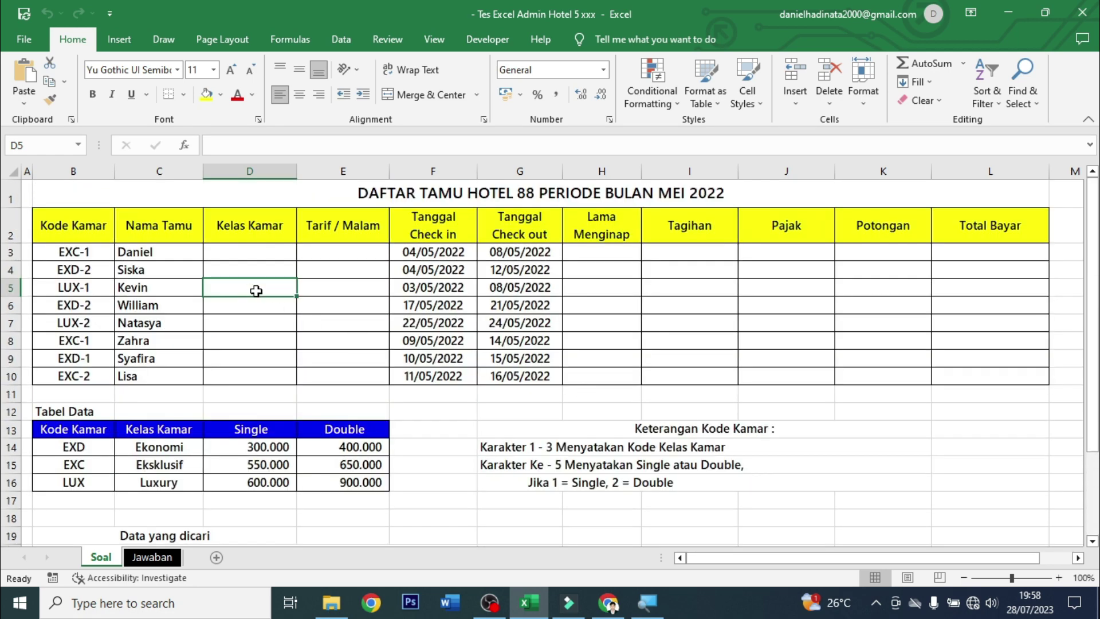
scroll(307, 366, down, 2)
scroll(307, 366, down, 2)
scroll(388, 376, up, 4)
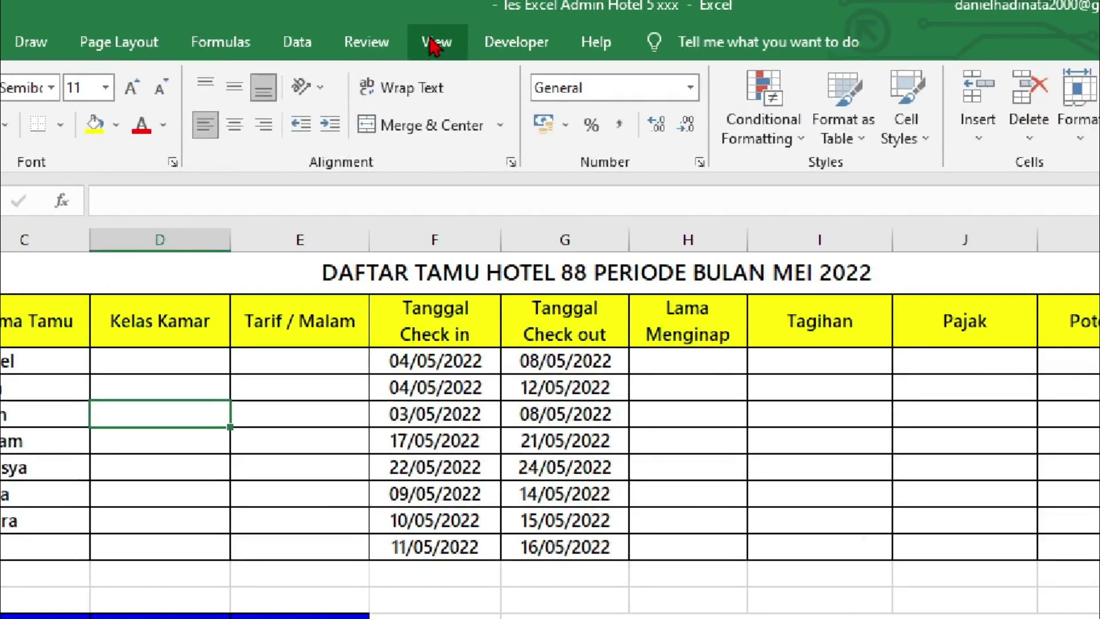
click(434, 39)
click(598, 132)
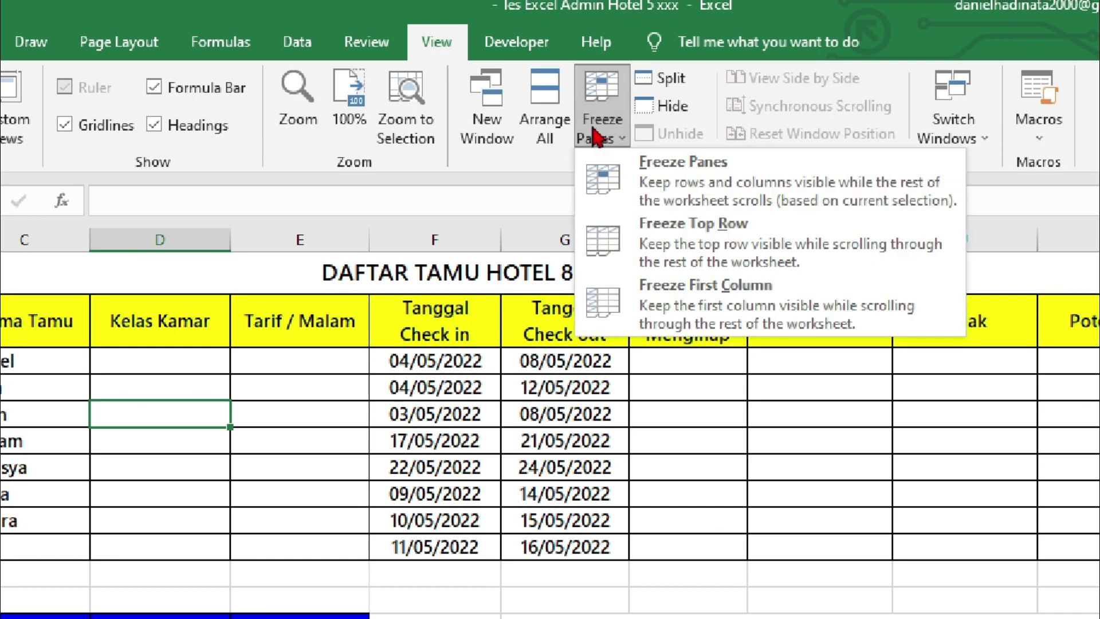
click(653, 167)
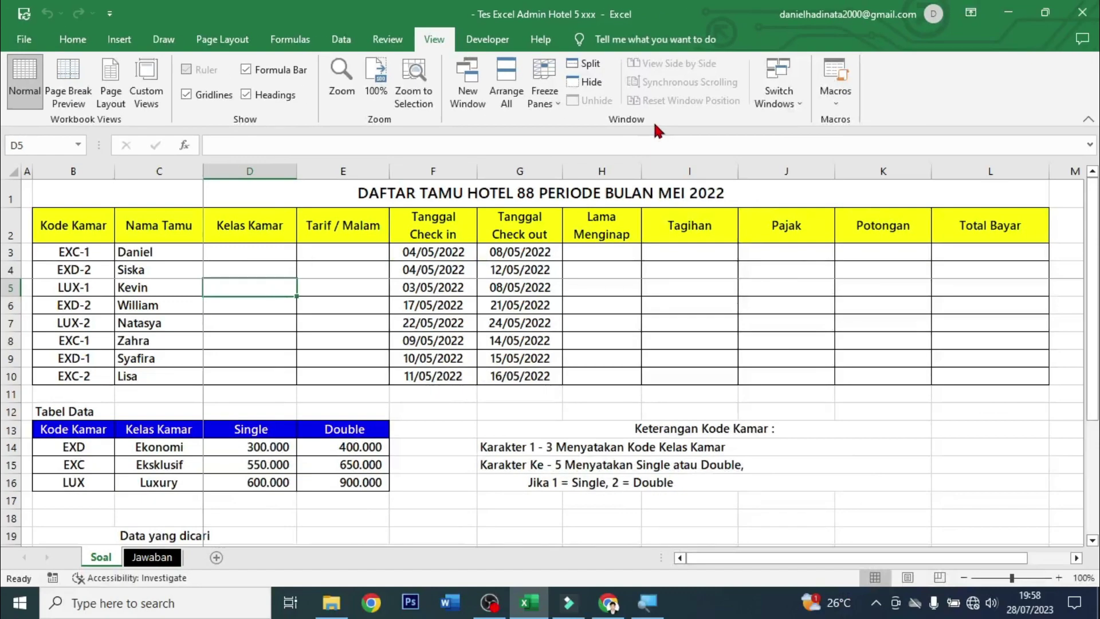
Scroll the sheet to confirm the frozen headers stay visible, checking the Kelas Kamar note in B20.
scroll(284, 415, down, 5)
scroll(284, 415, up, 1)
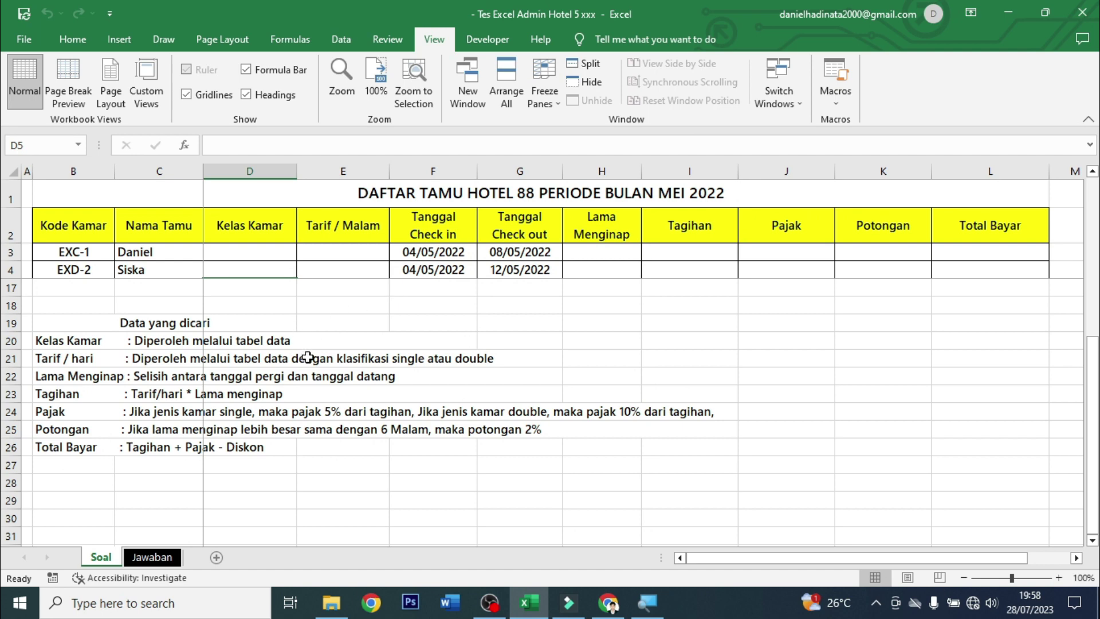
scroll(556, 221, up, 4)
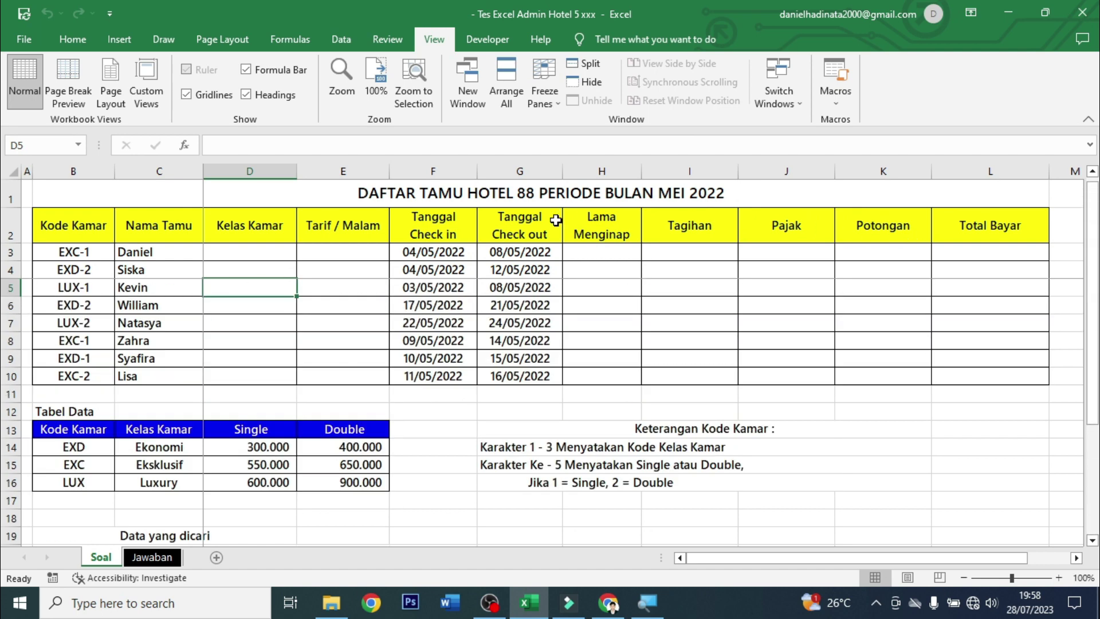
scroll(498, 348, down, 3)
scroll(500, 347, down, 1)
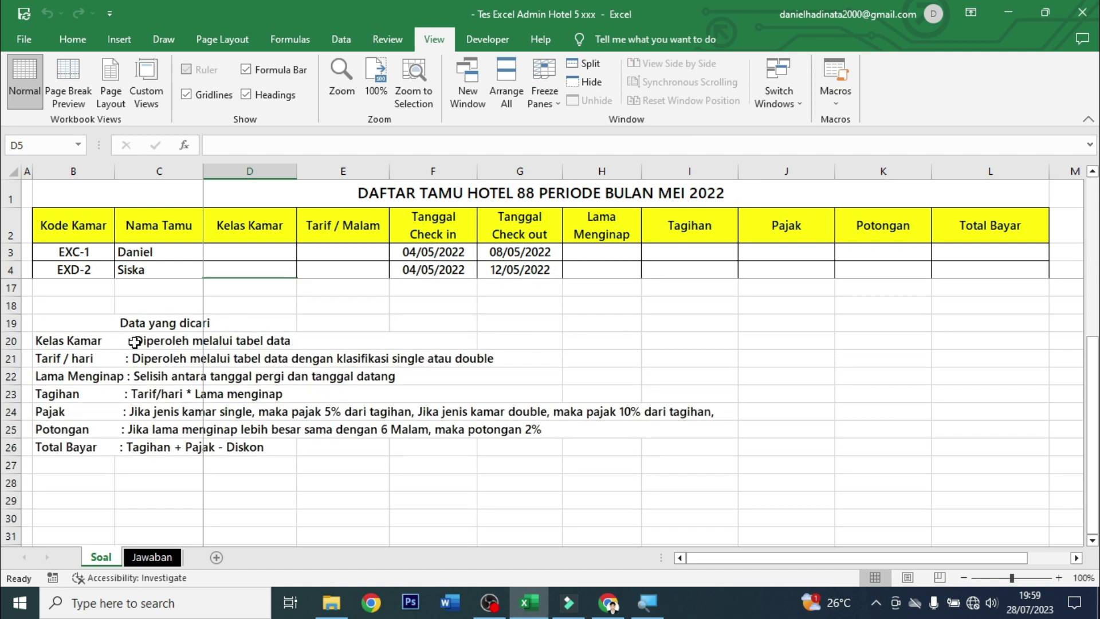
click(135, 342)
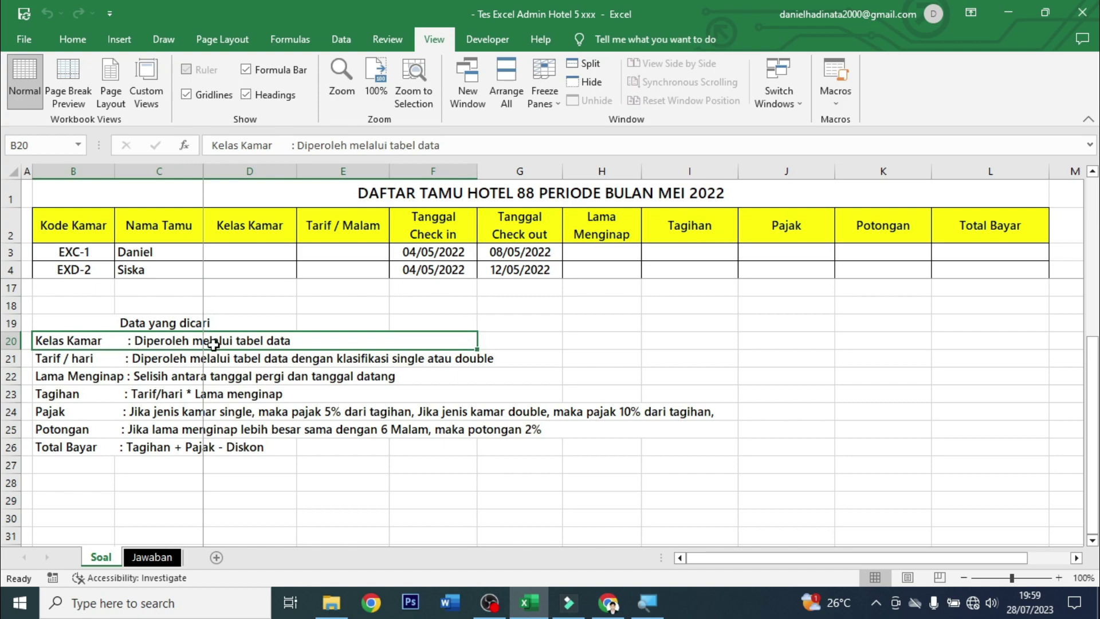
scroll(418, 401, up, 4)
scroll(145, 359, down, 1)
scroll(120, 372, up, 1)
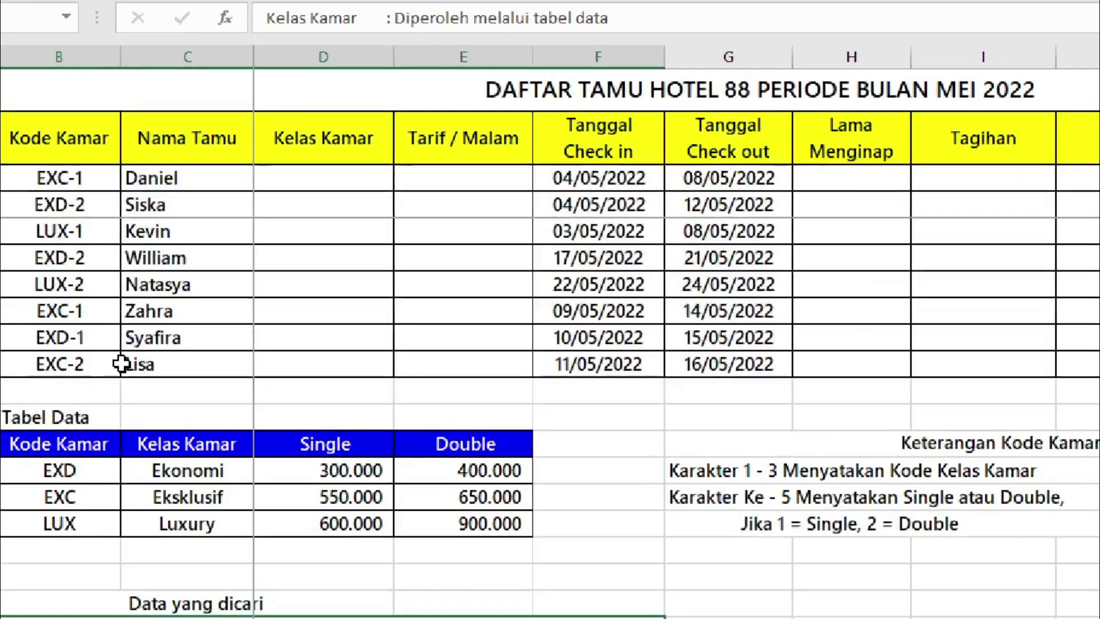
Review the Karakter 1 - 3 and Karakter Ke - 5 notes, then select room code EXC-1.
click(808, 465)
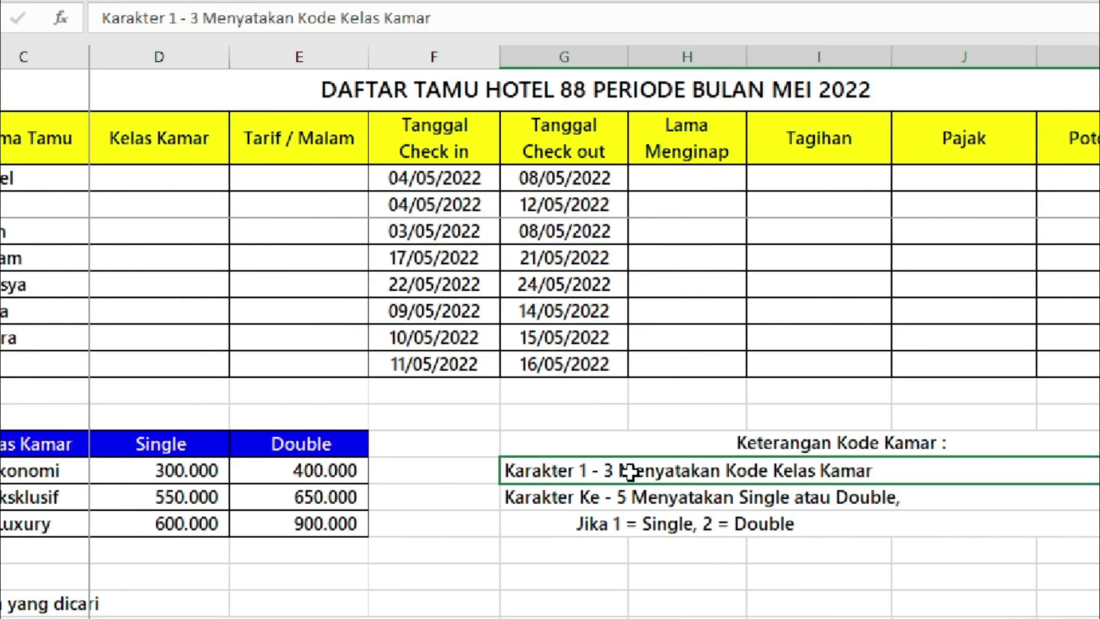
click(659, 499)
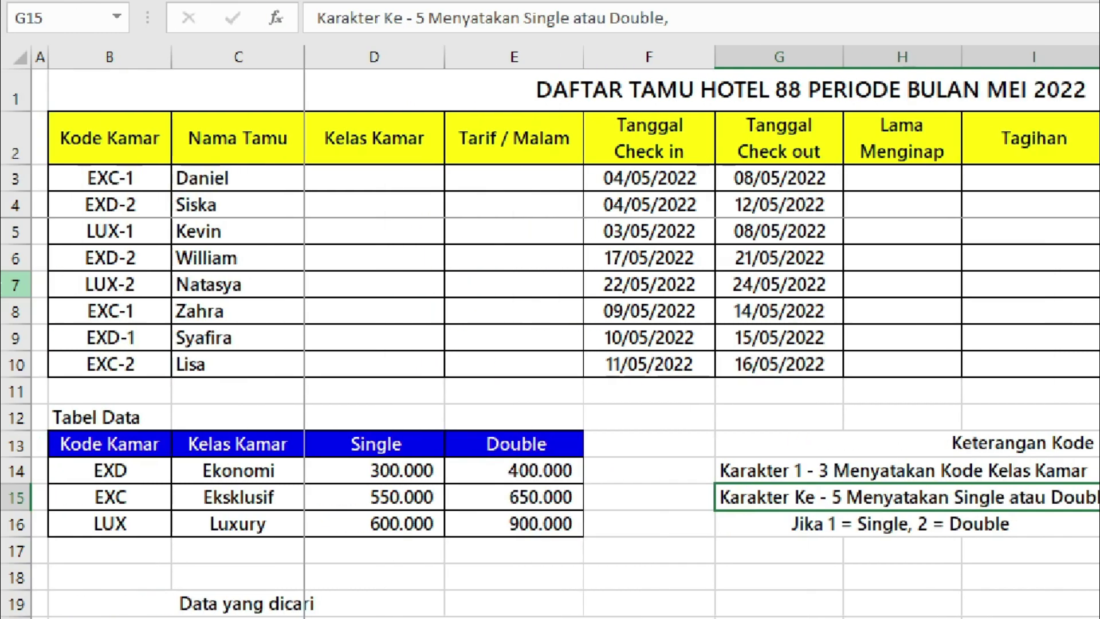
click(117, 183)
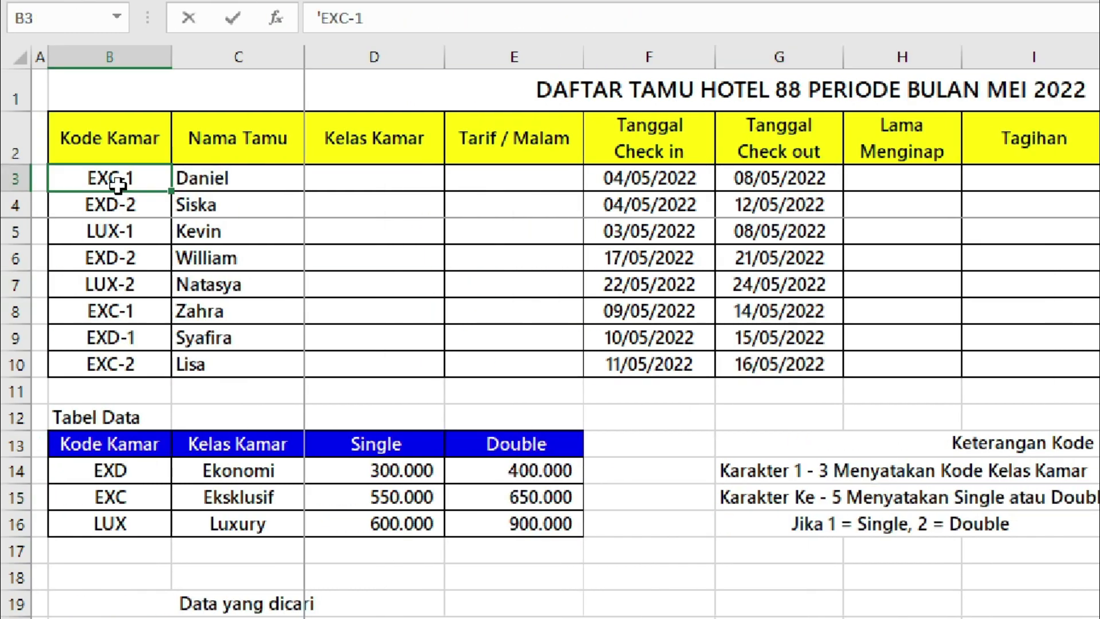
double_click(117, 182)
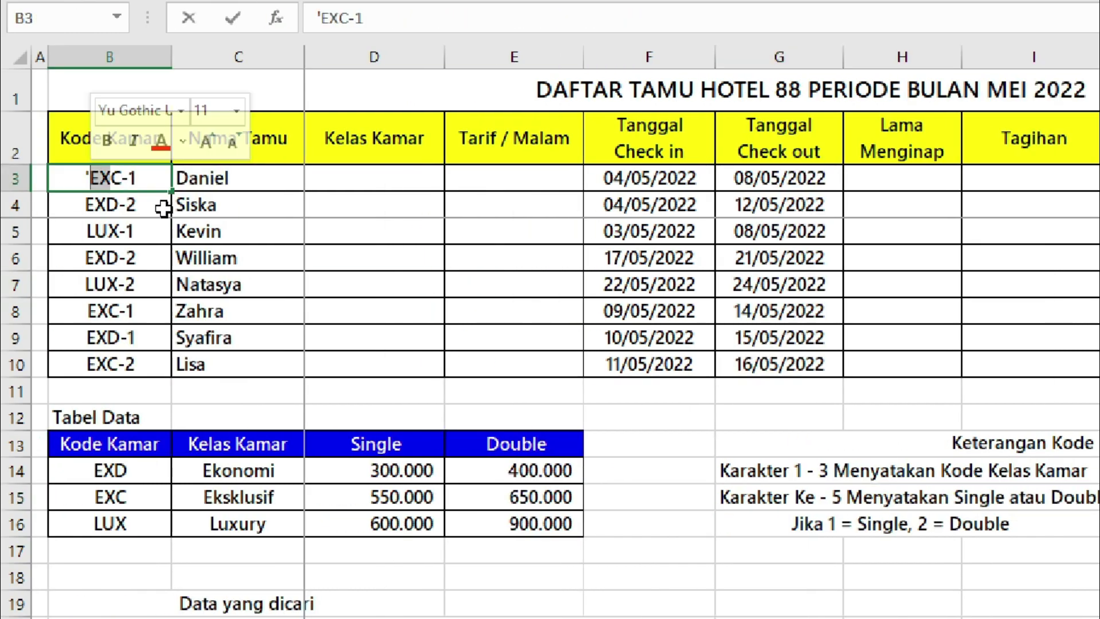
key(Escape)
Colour the EXC characters of the room code in B3 red.
double_click(86, 178)
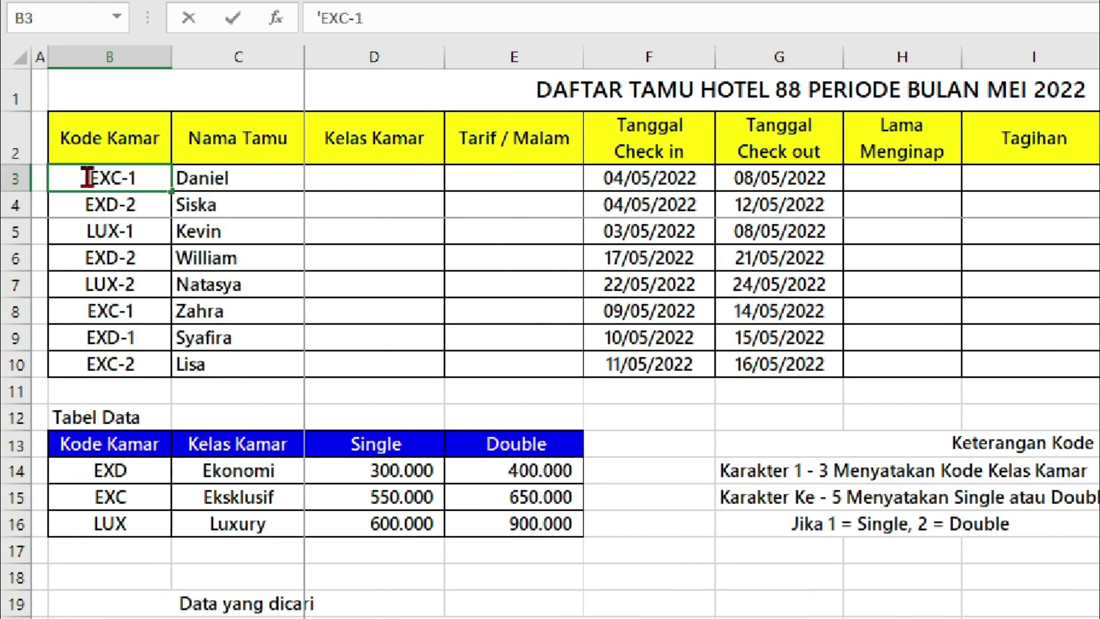
drag(86, 179, 121, 178)
click(188, 140)
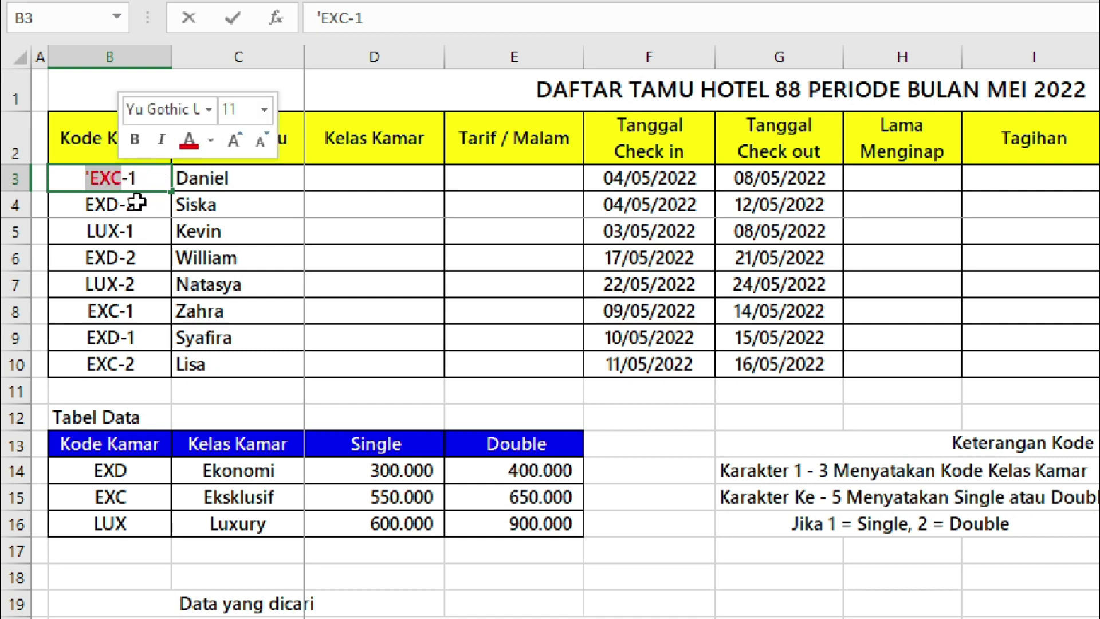
click(216, 203)
click(530, 181)
click(358, 179)
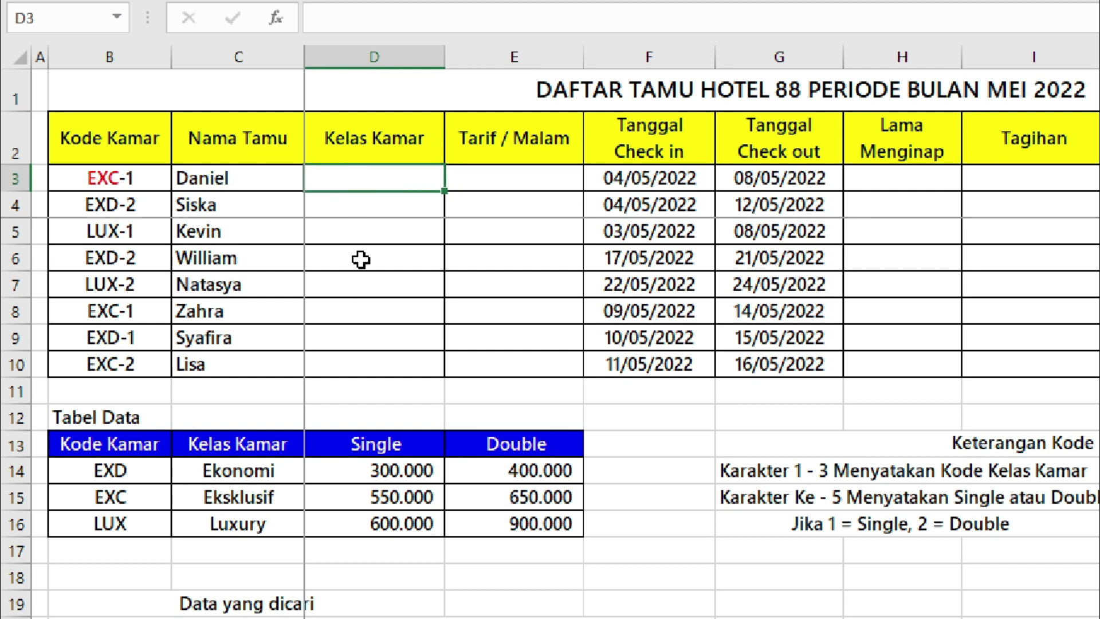
Point out the class names and the room codes EXD, EXC, LUX in Tabel Data.
drag(245, 468, 246, 519)
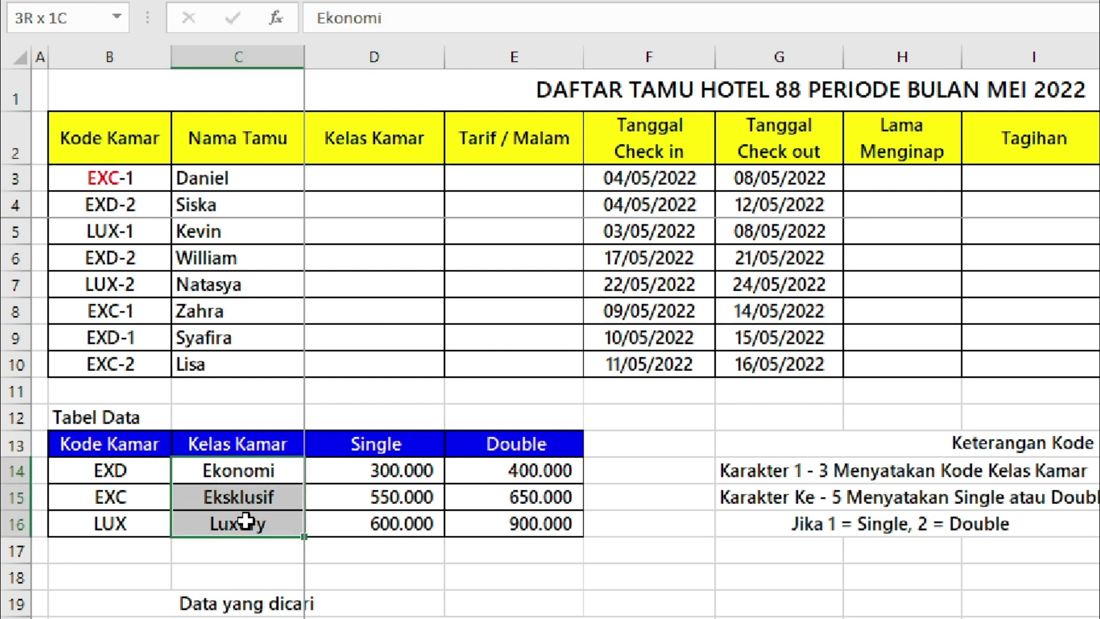
click(248, 471)
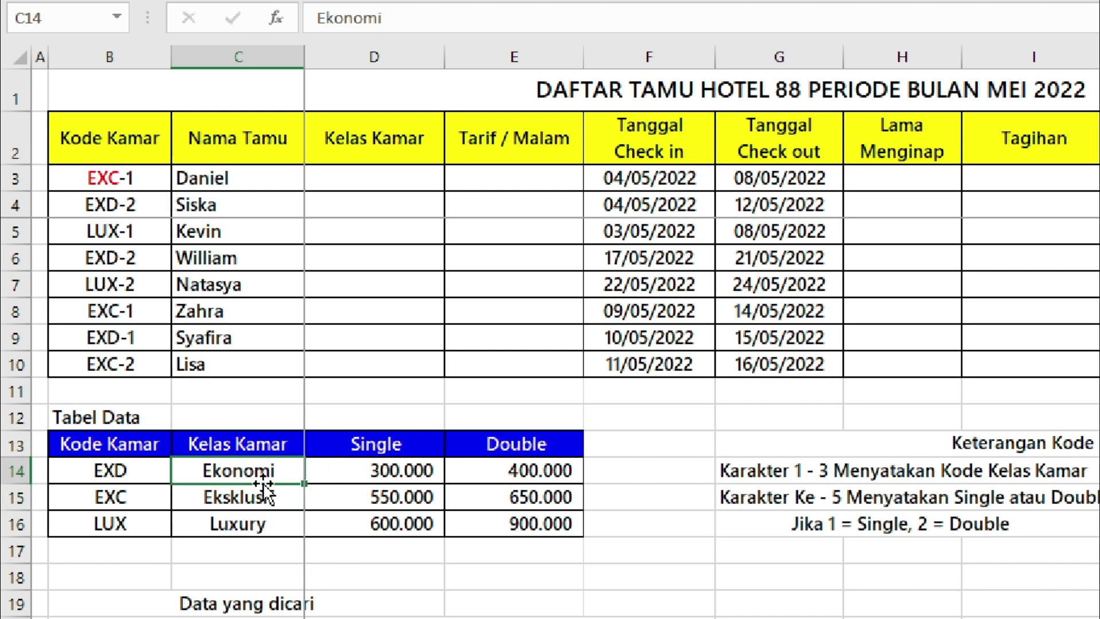
drag(252, 474, 247, 521)
drag(110, 471, 111, 522)
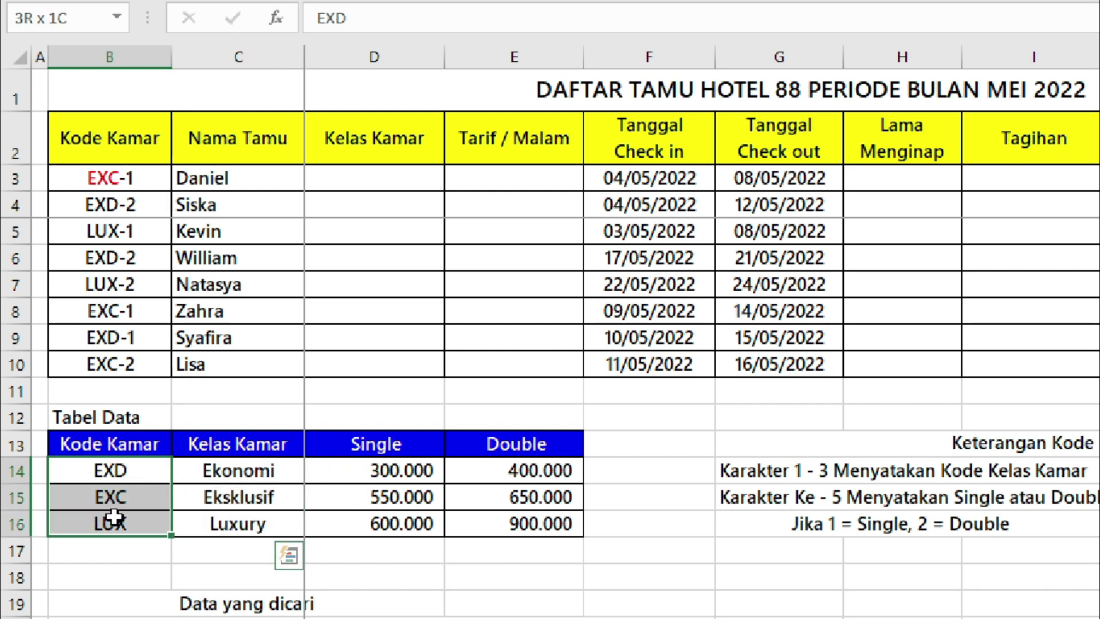
drag(222, 463, 238, 518)
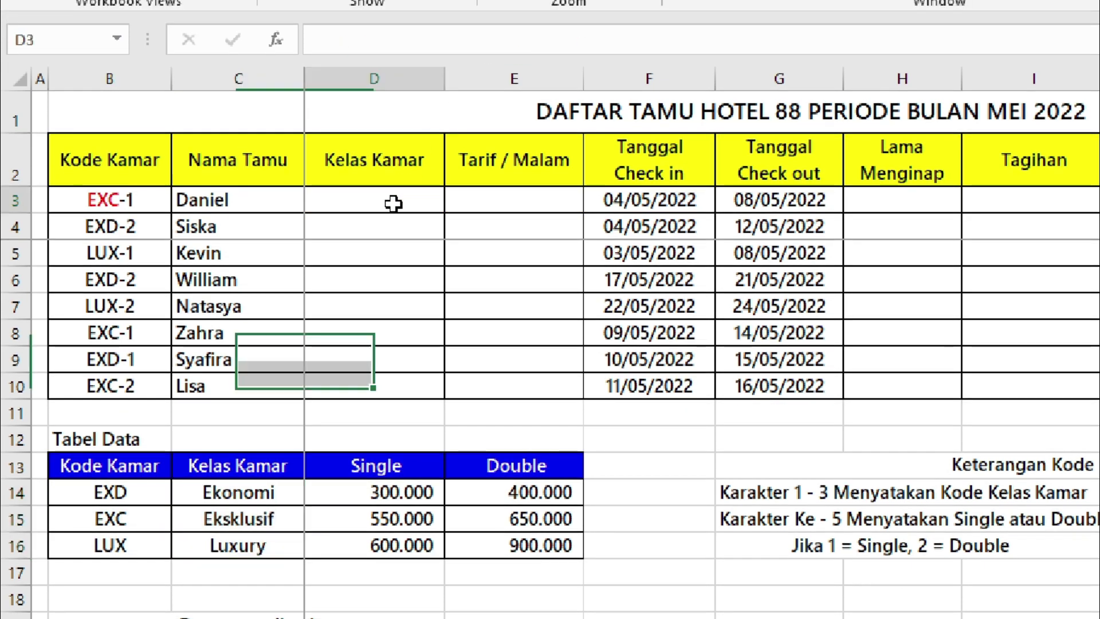
click(393, 204)
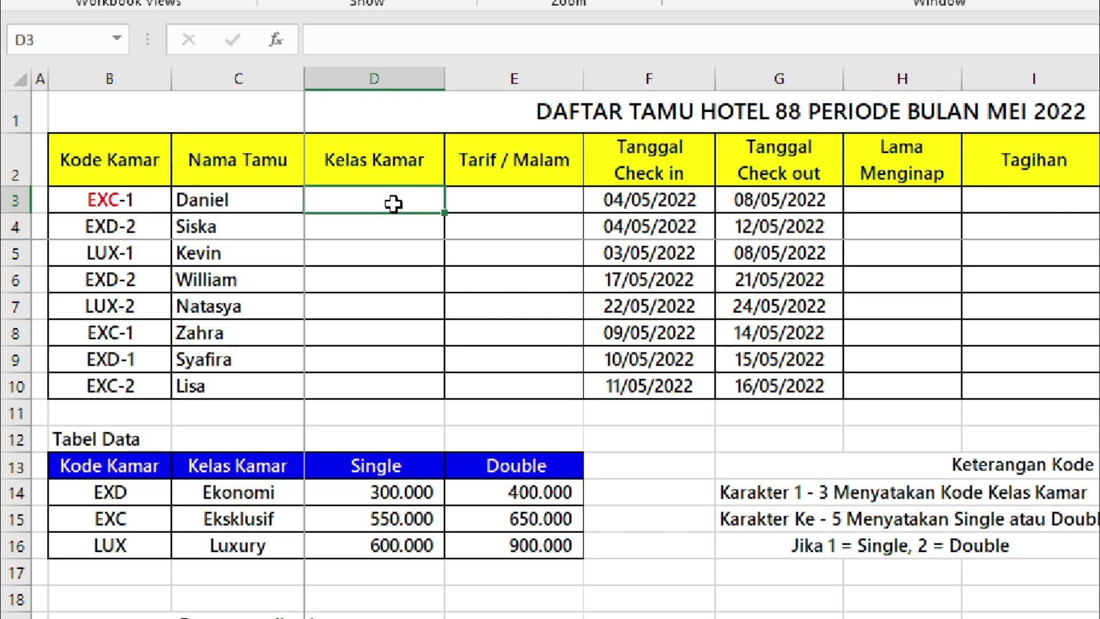
Start D3 with =VLOOKUP(LEFT(B3;3); to use the room code's first three characters.
text(=vlo)
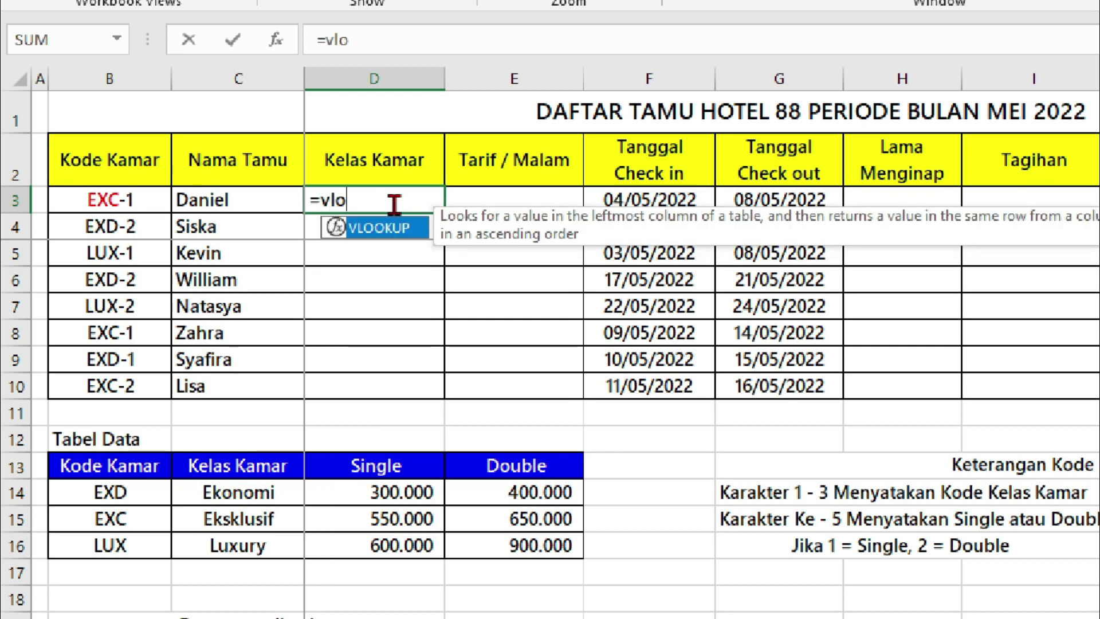
text(ol)
key(BackSpace)
text(k)
text(up)
key(Tab)
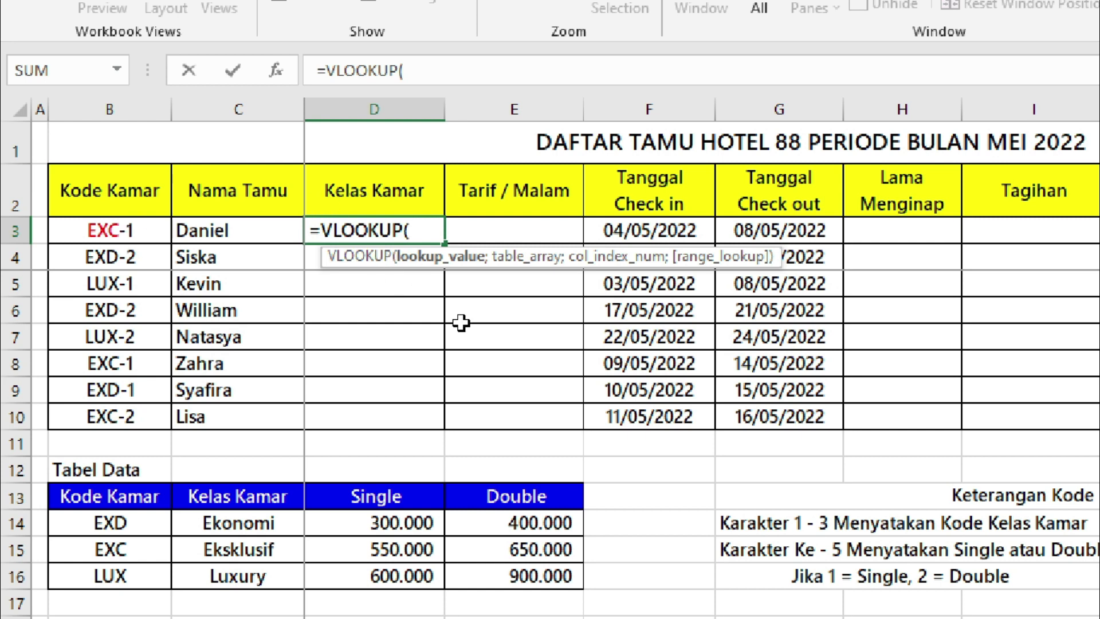
text(left)
key(Tab)
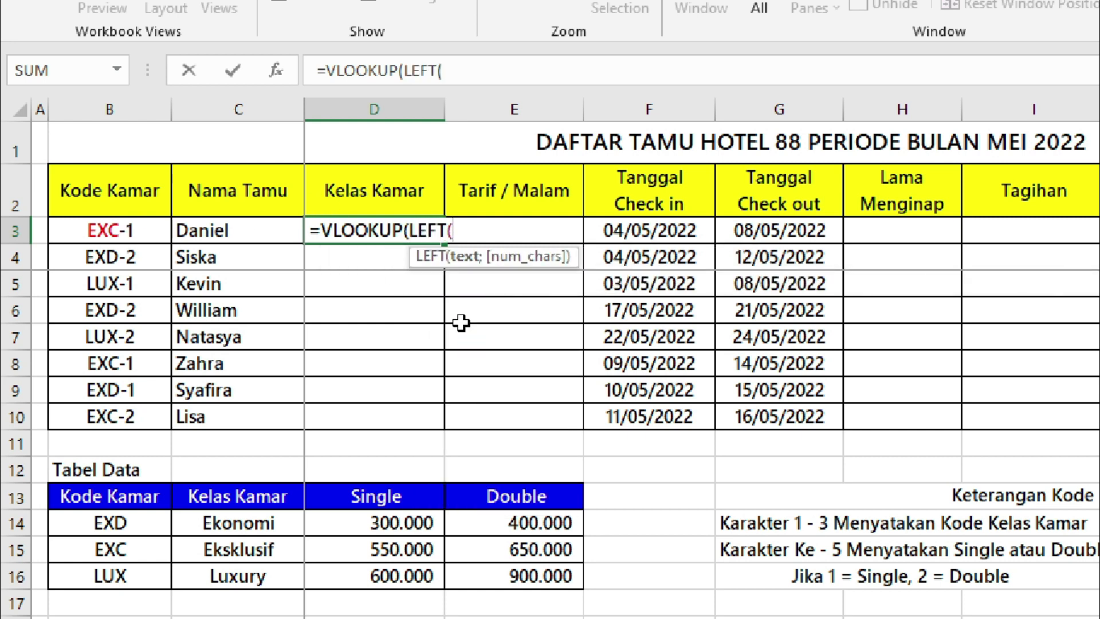
click(136, 224)
text(;)
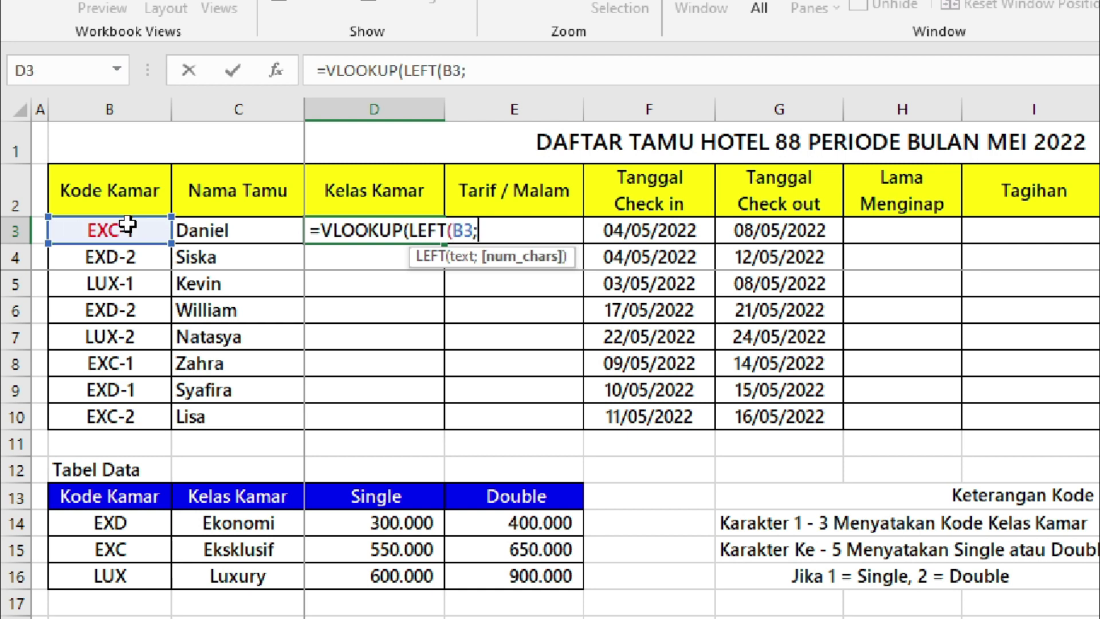
text(3))
text(;)
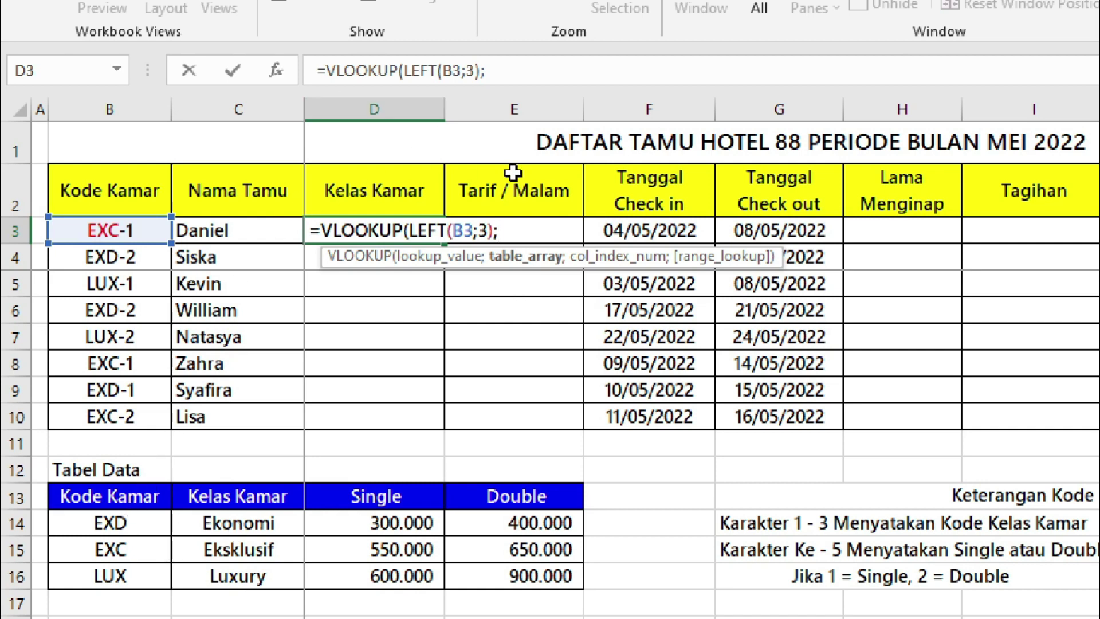
Finish D3 as =VLOOKUP(LEFT(B3;3);$B$13:$C$16;2;FALSE) so it returns Eksklusif.
drag(122, 502, 257, 578)
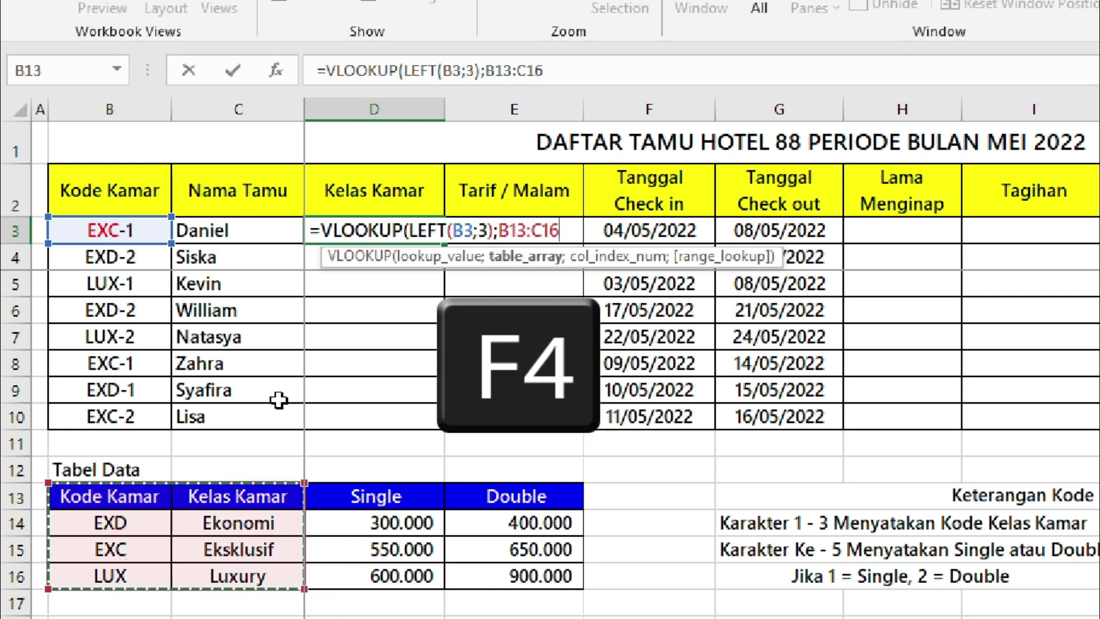
key(F4)
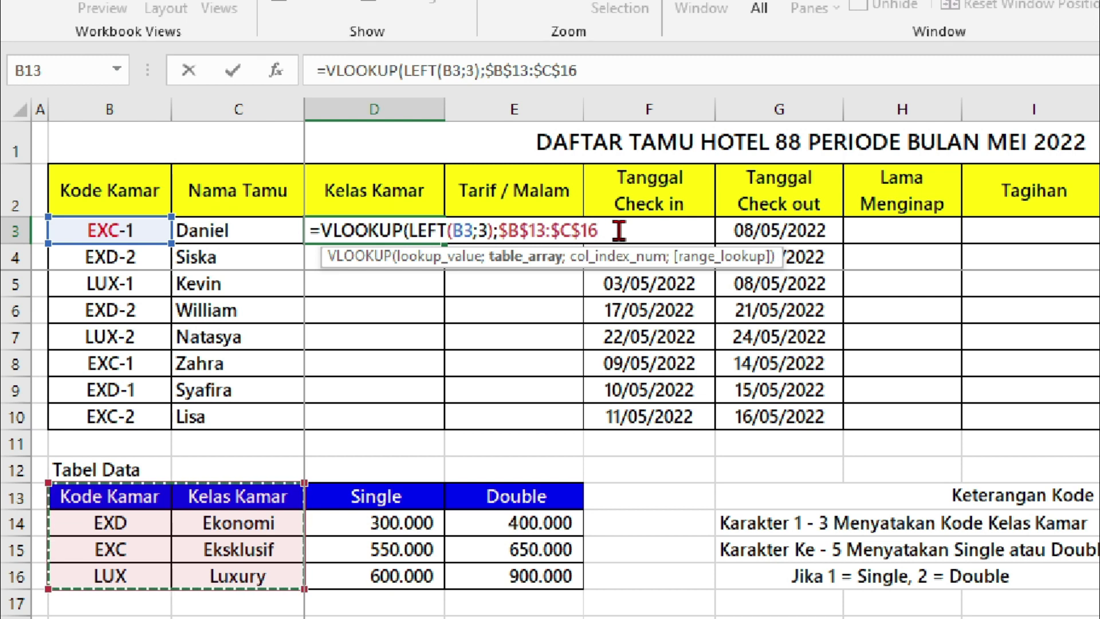
text(;)
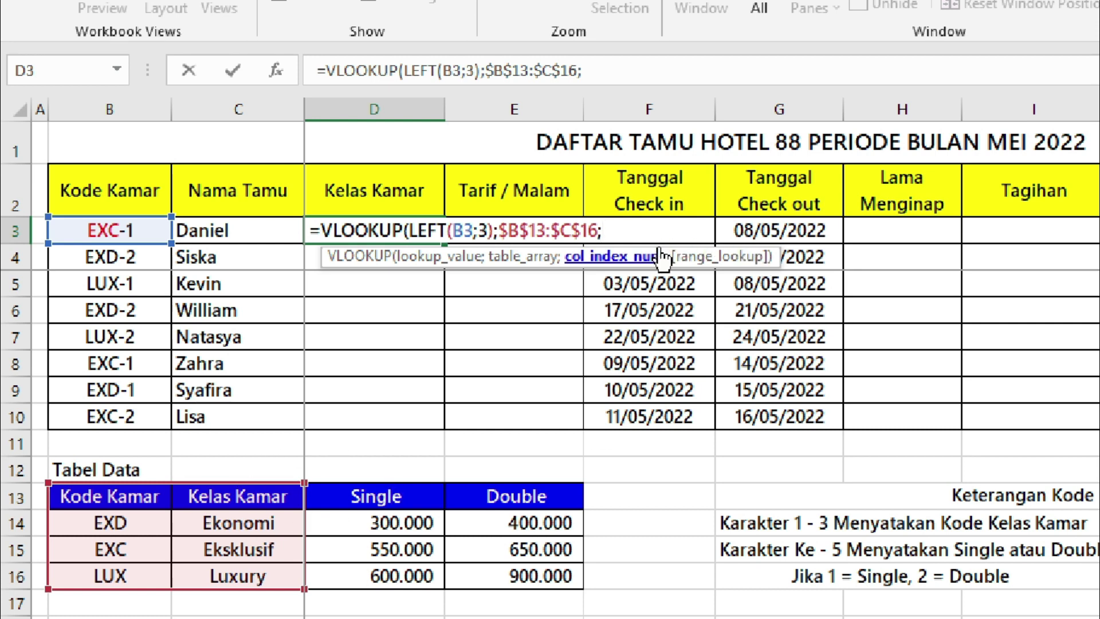
text(2;)
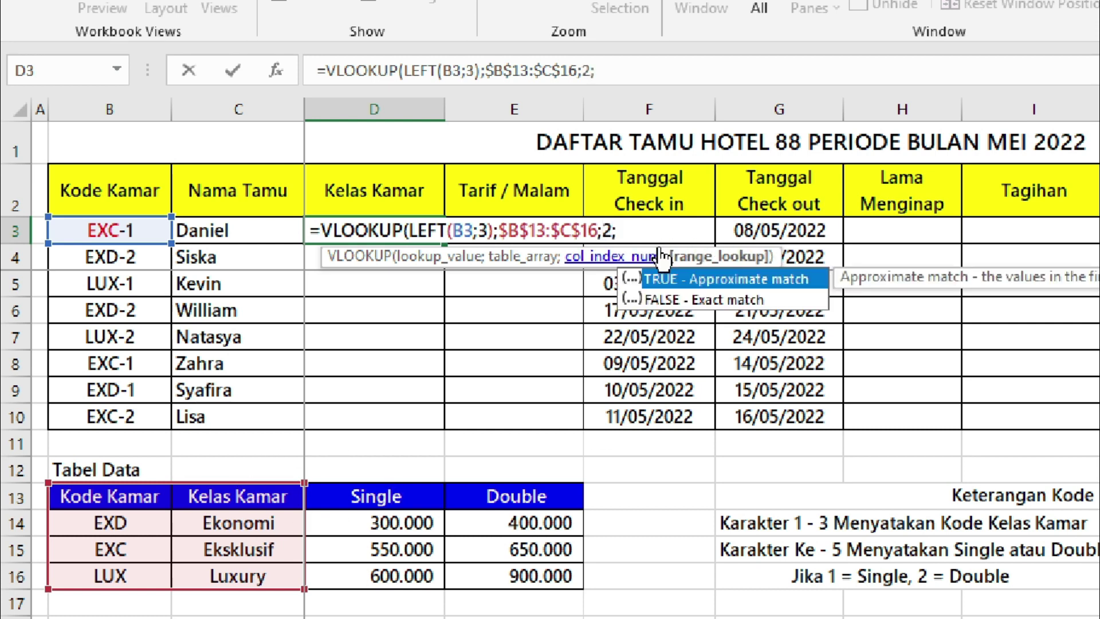
text(FALSE)
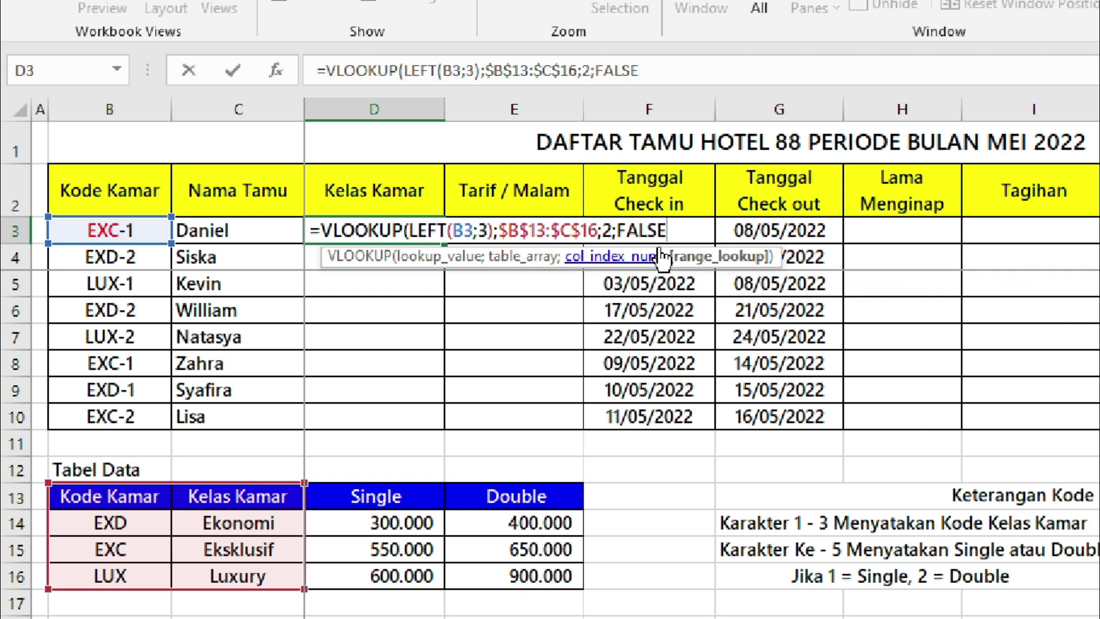
text())
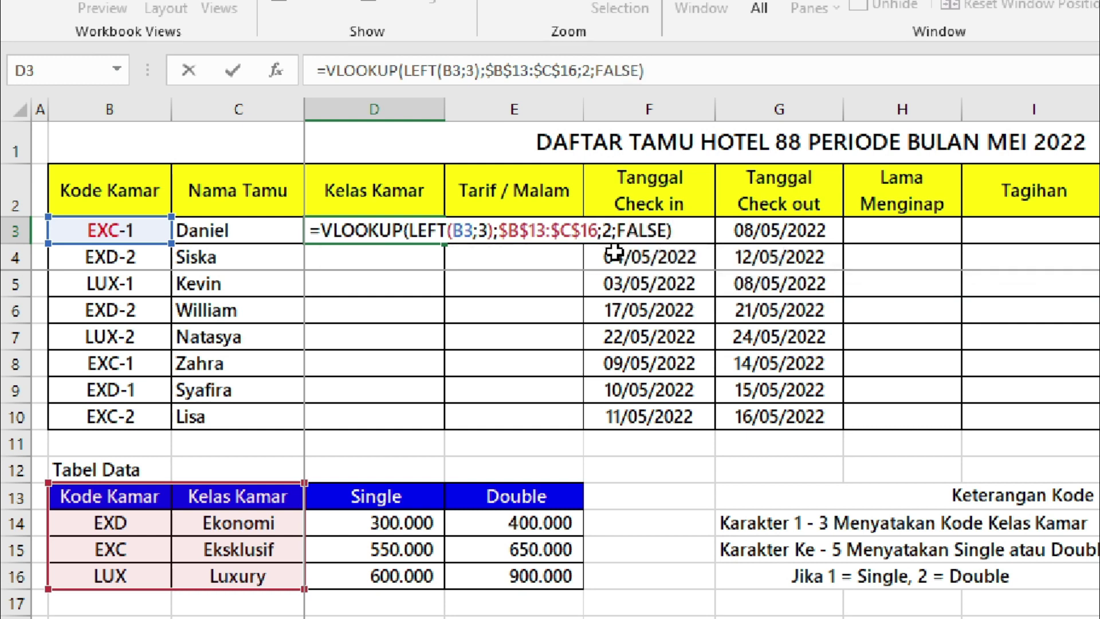
key(ctrl+Return)
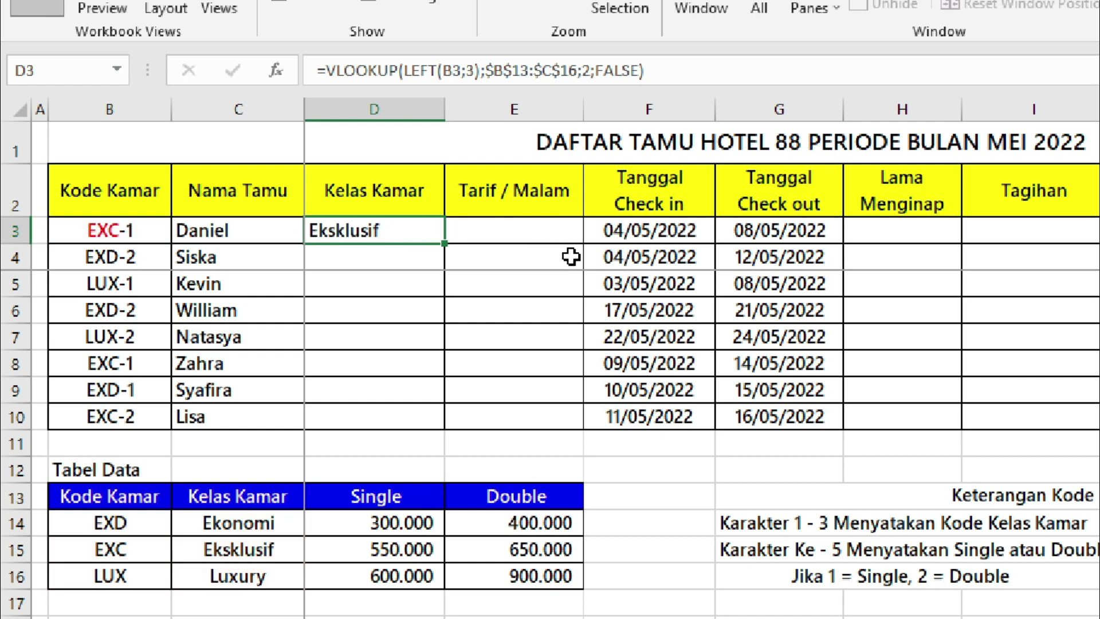
Fill D3's class formula down to D10 and check rows 3–5 against their room codes.
drag(445, 248, 459, 430)
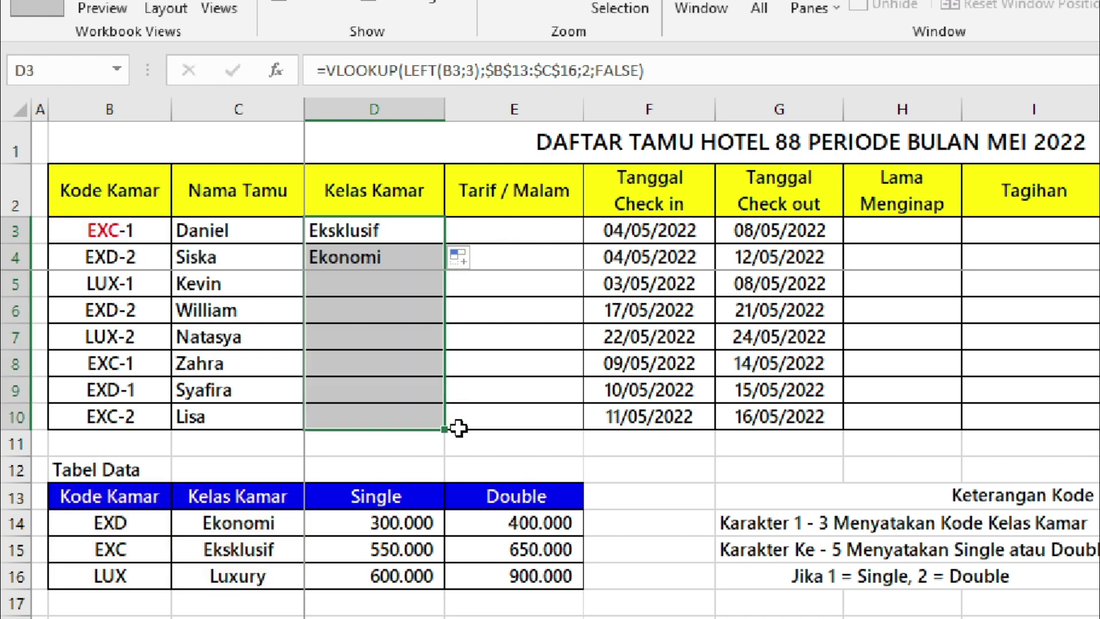
click(105, 237)
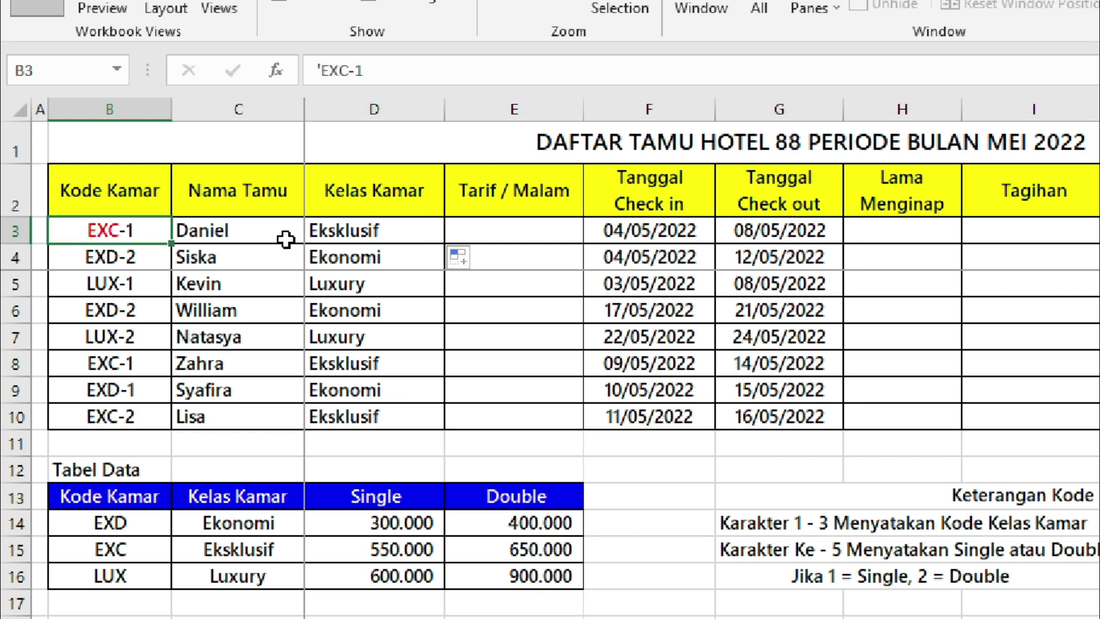
click(326, 239)
click(99, 257)
click(352, 260)
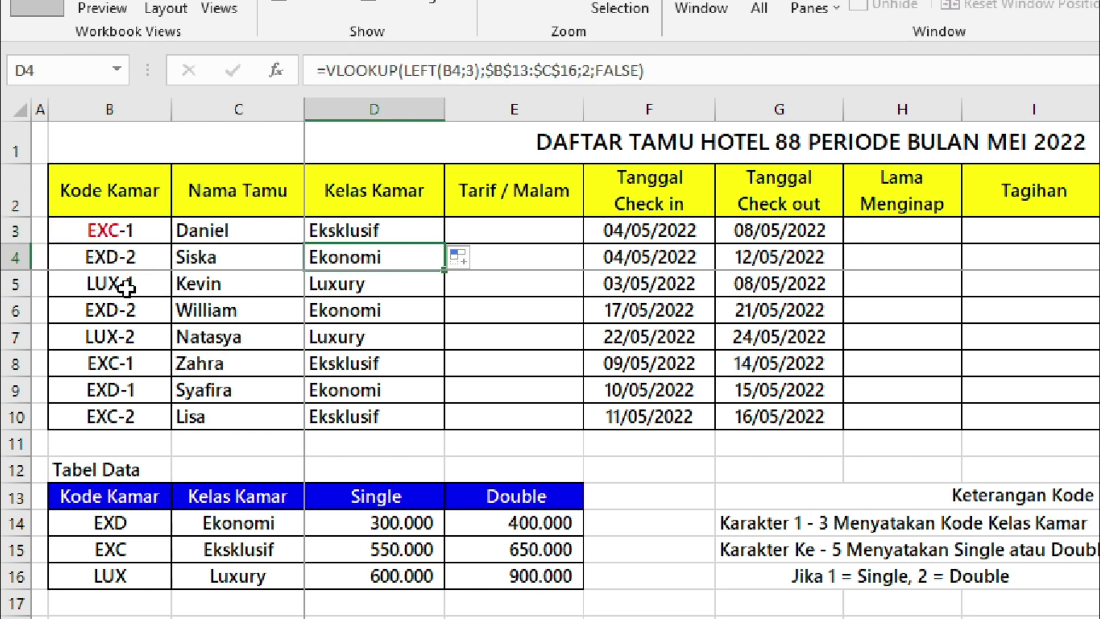
click(123, 287)
click(349, 285)
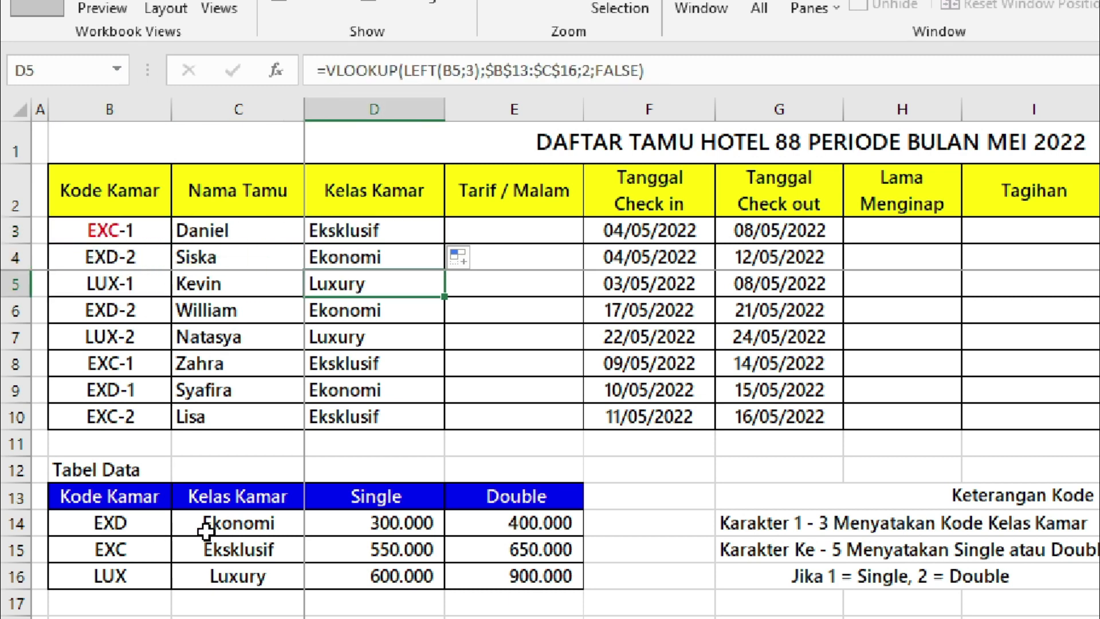
drag(206, 523, 226, 585)
click(537, 229)
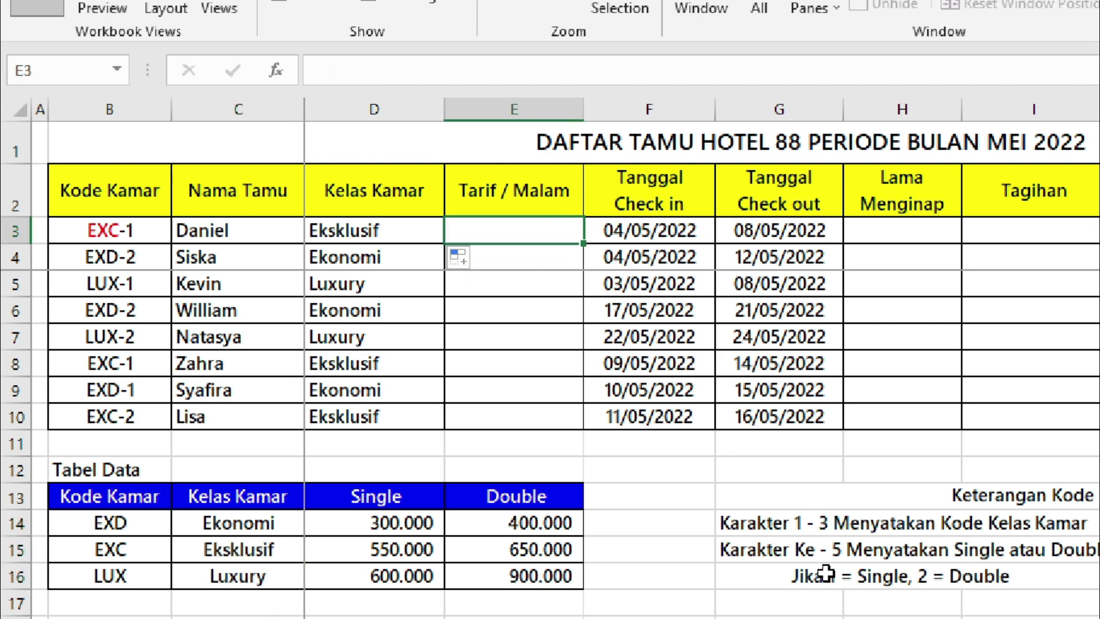
scroll(662, 470, down, 4)
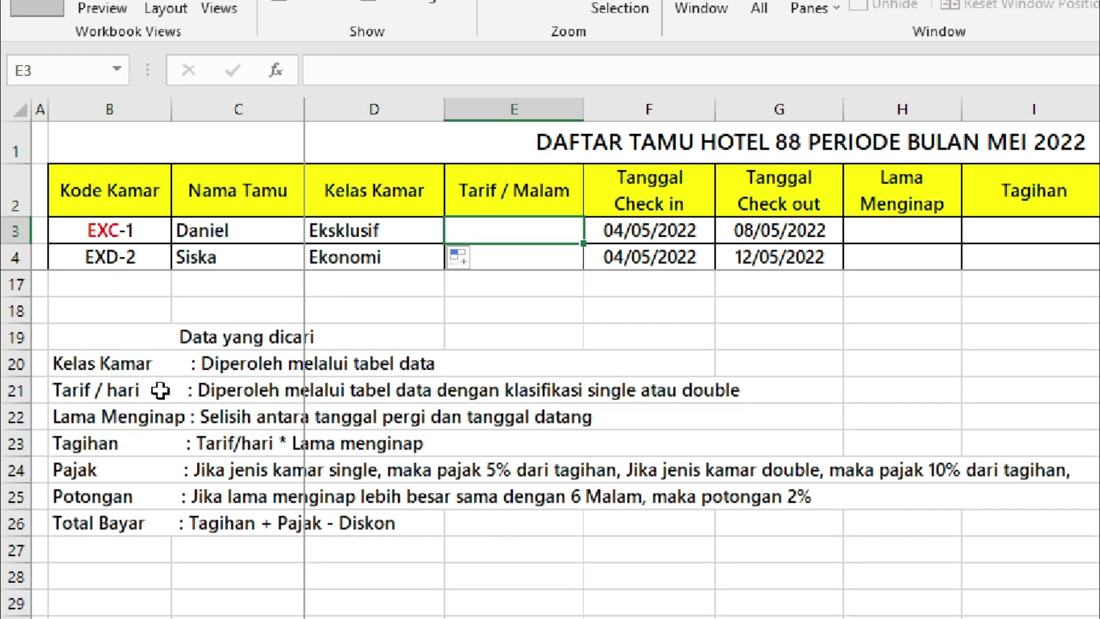
click(160, 389)
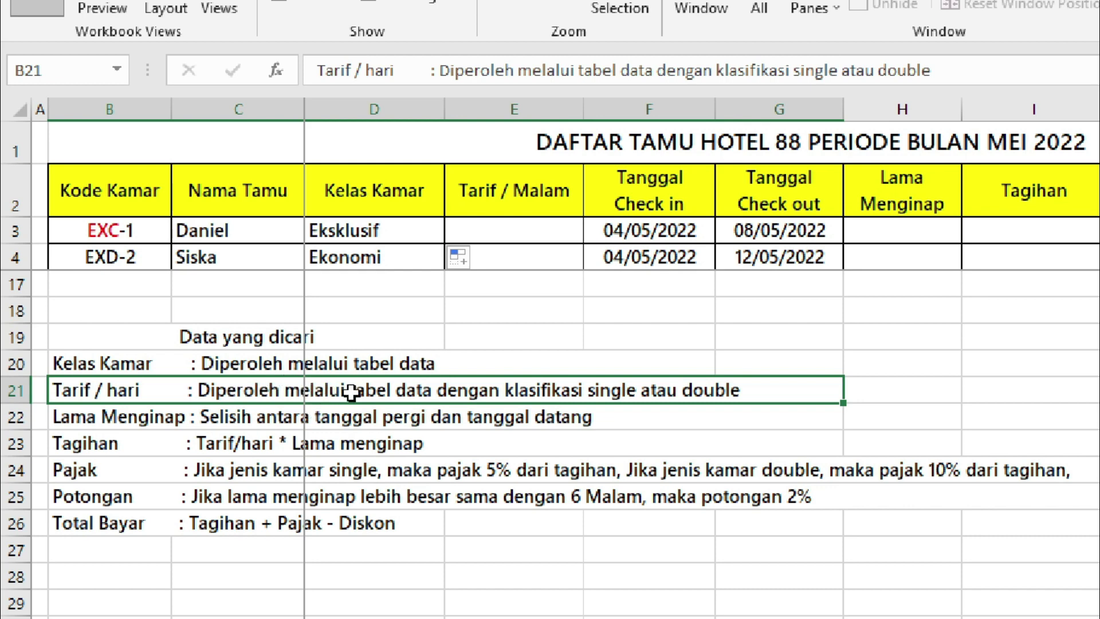
scroll(826, 522, up, 4)
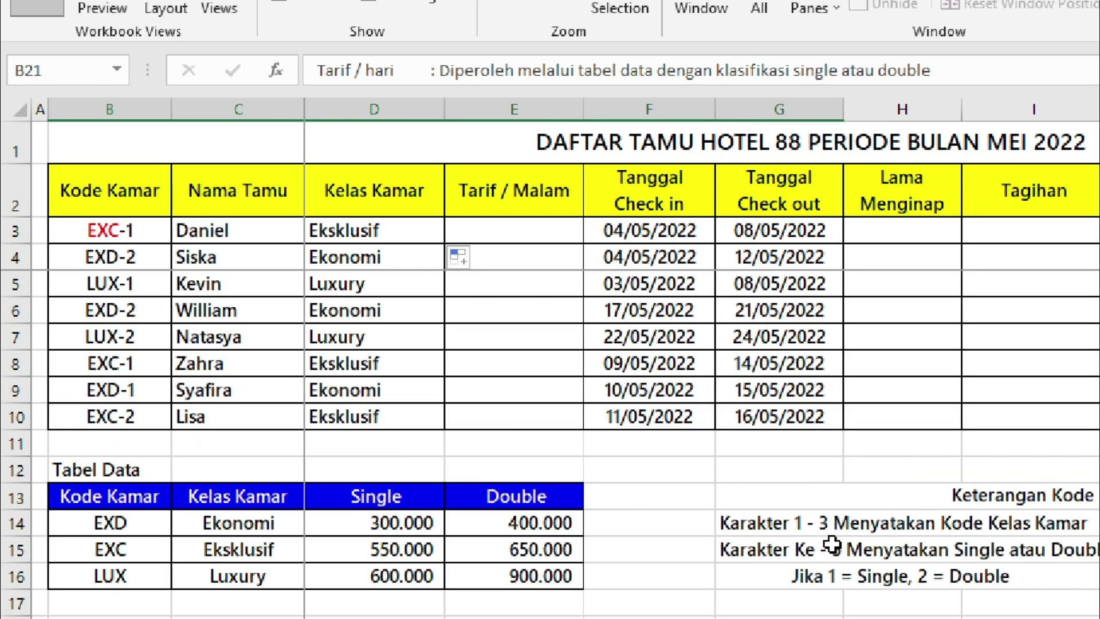
click(520, 213)
click(530, 232)
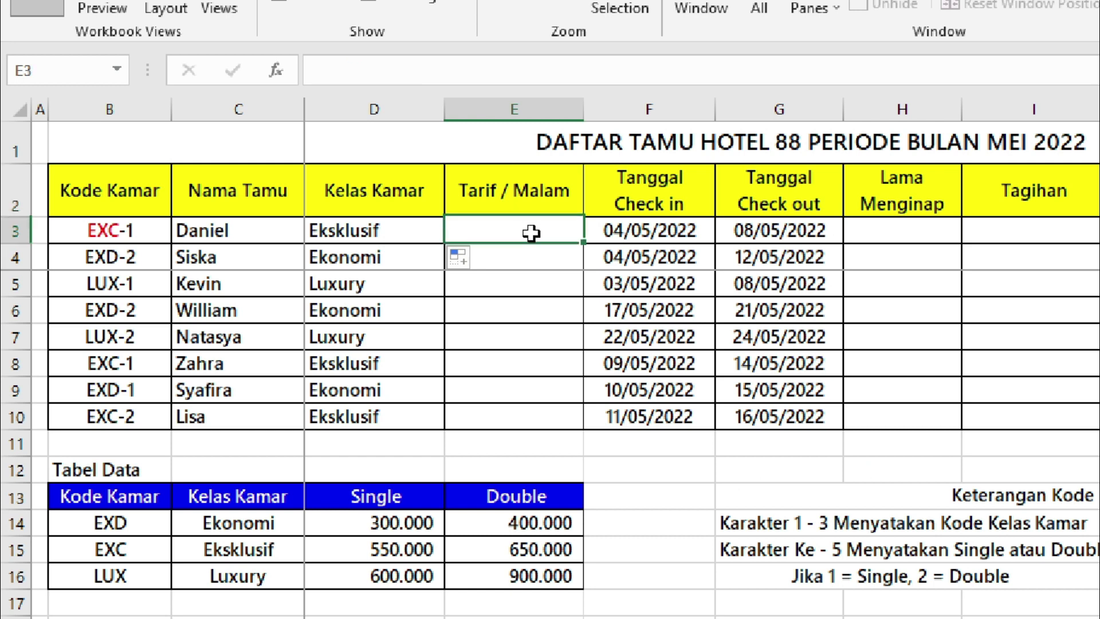
drag(252, 524, 275, 576)
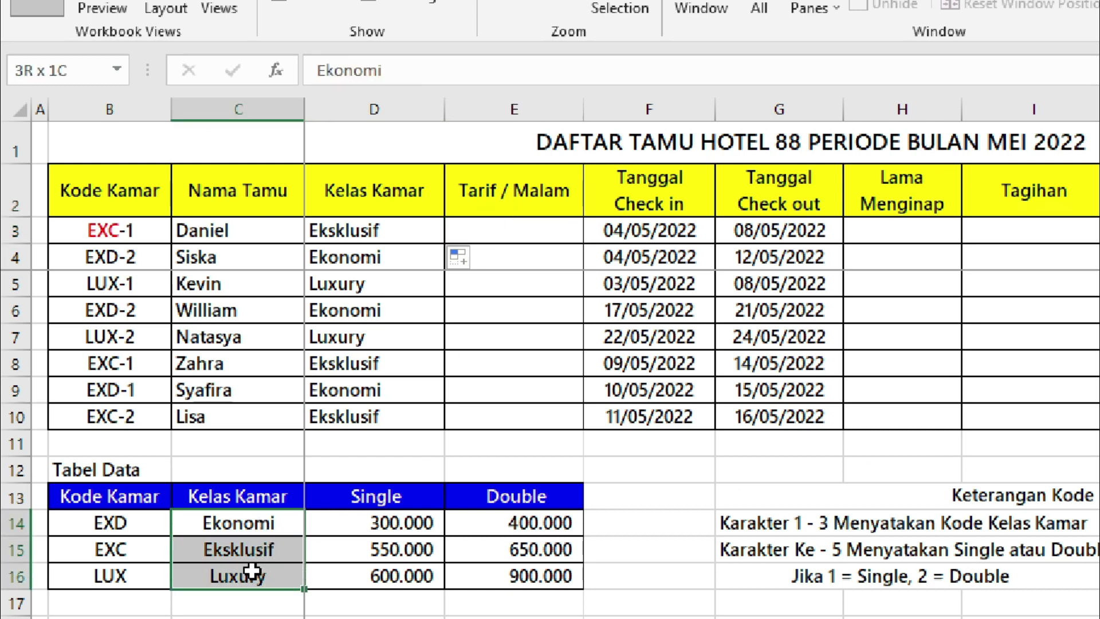
click(520, 231)
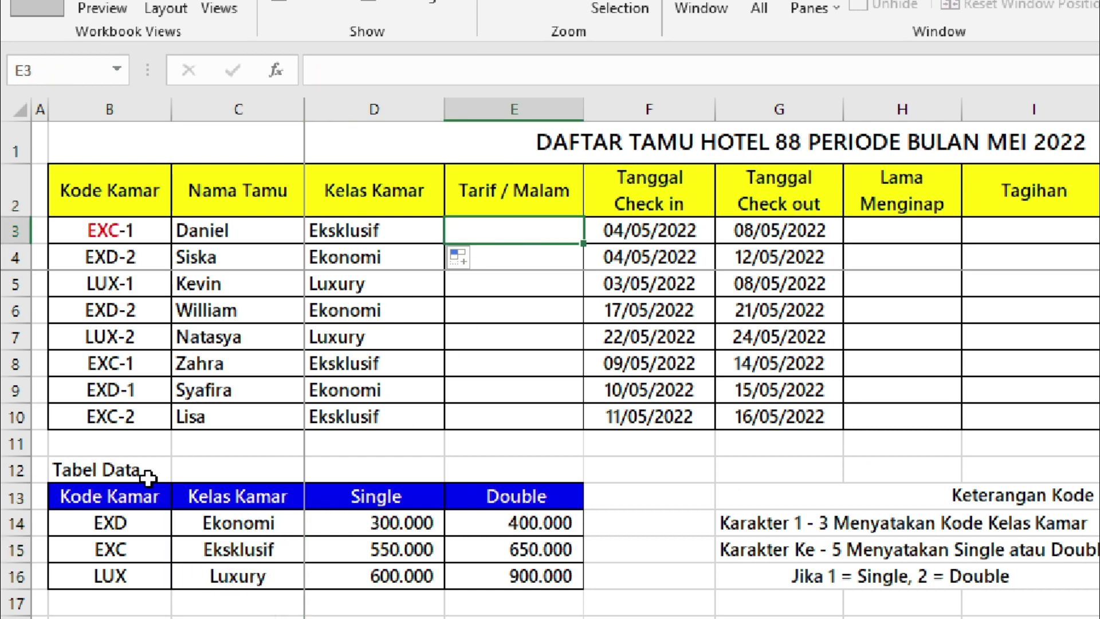
scroll(442, 414, down, 2)
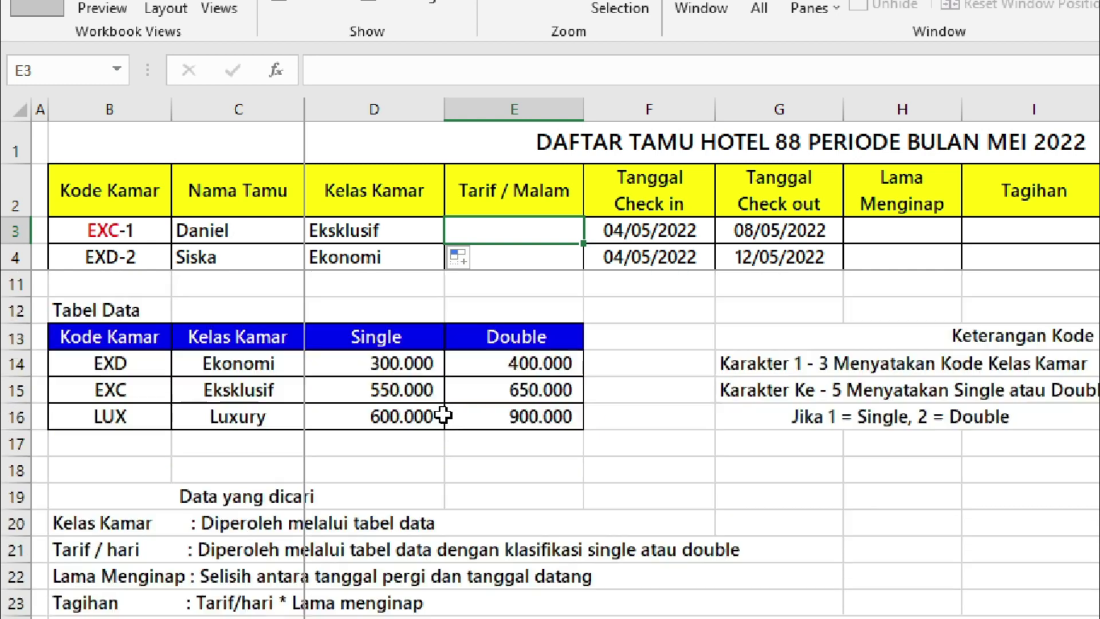
scroll(549, 476, up, 2)
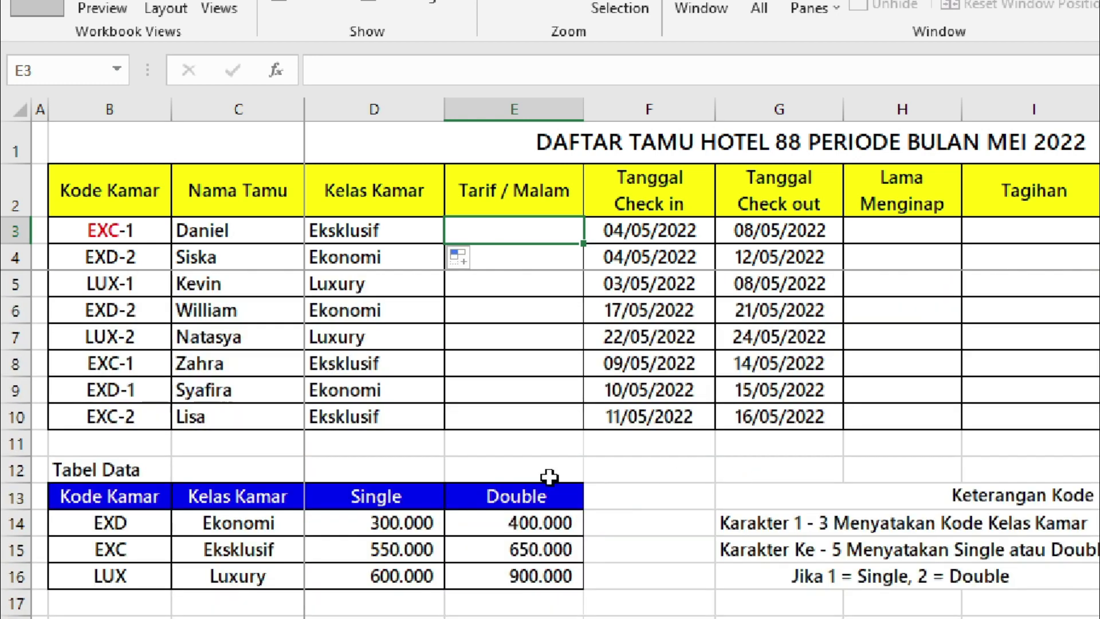
click(351, 520)
click(536, 523)
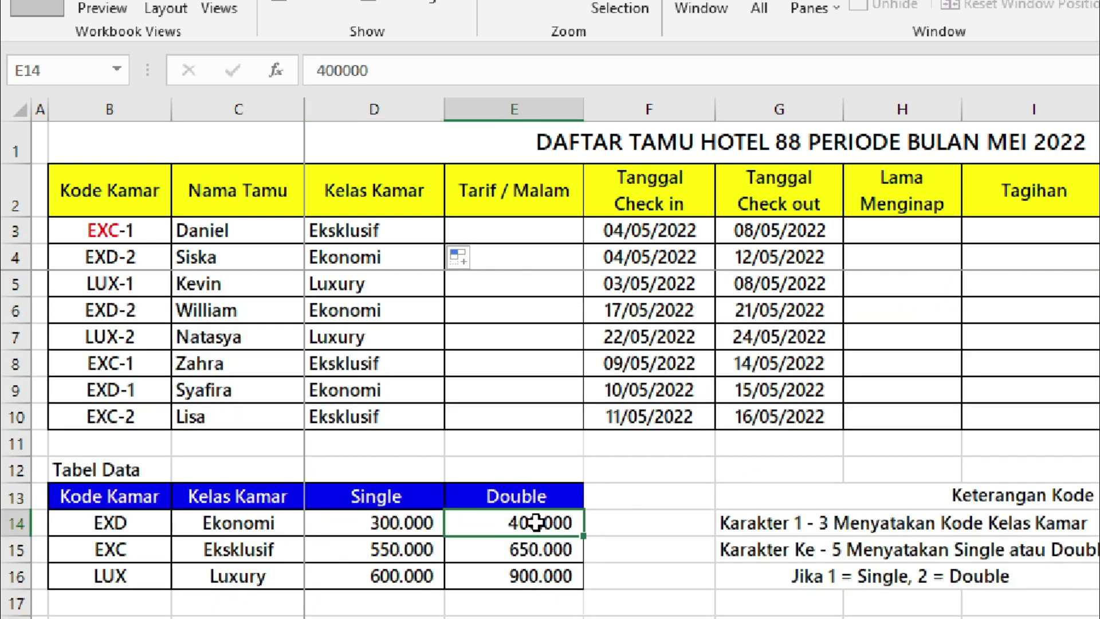
click(533, 229)
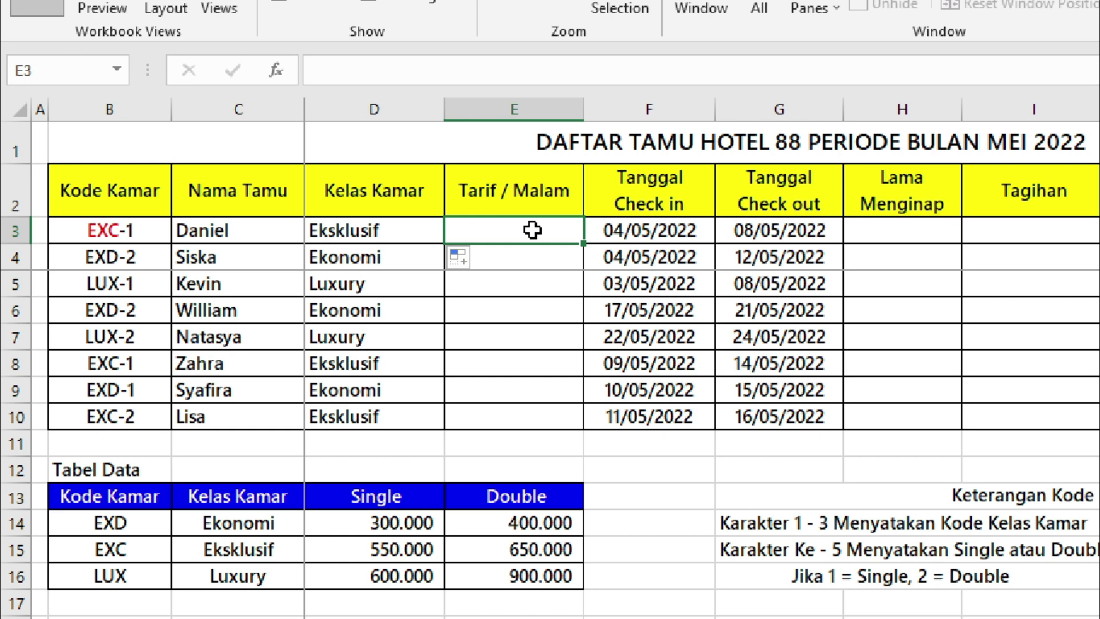
Enter =VLOOKUP(LEFT(B3;3);$B$13:$E$16; in E3 and begin the IF column choice.
text(=)
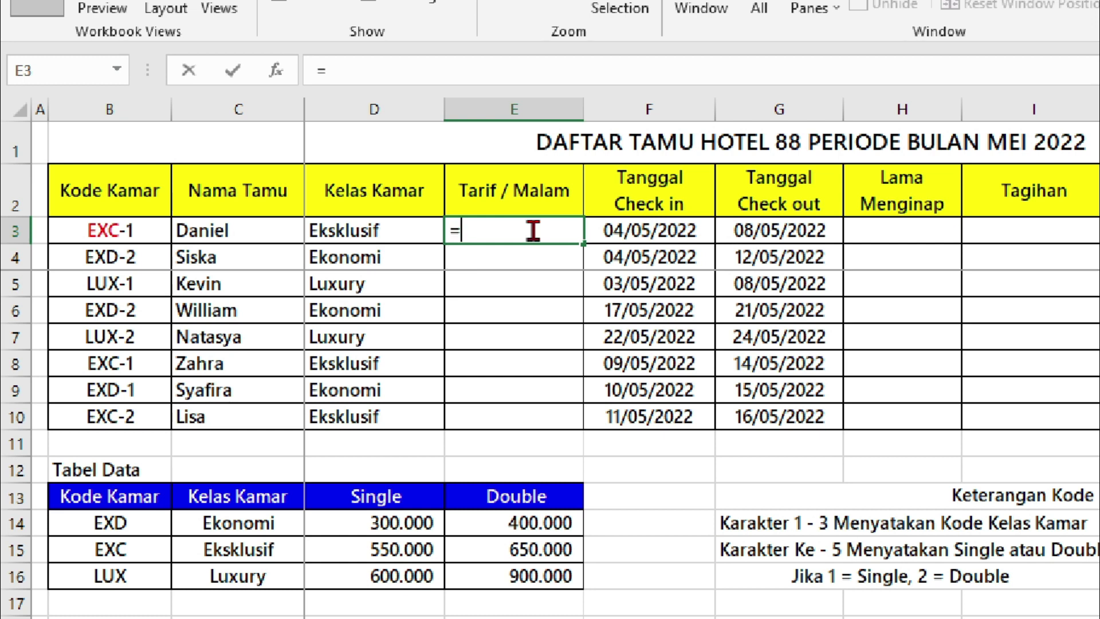
text(vl)
key(Tab)
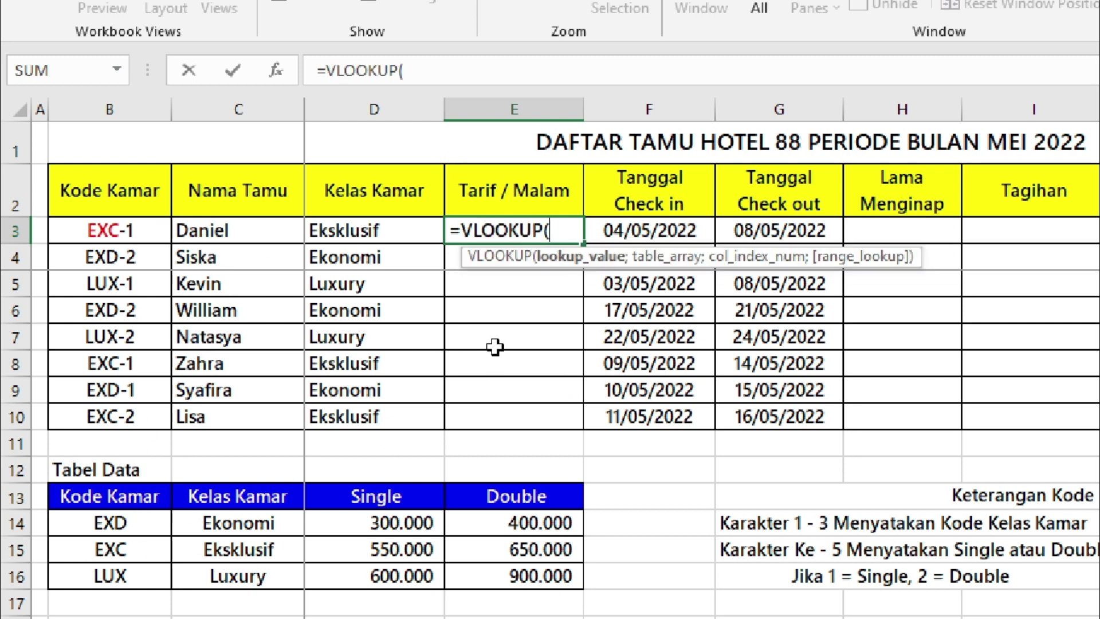
text(le)
key(Tab)
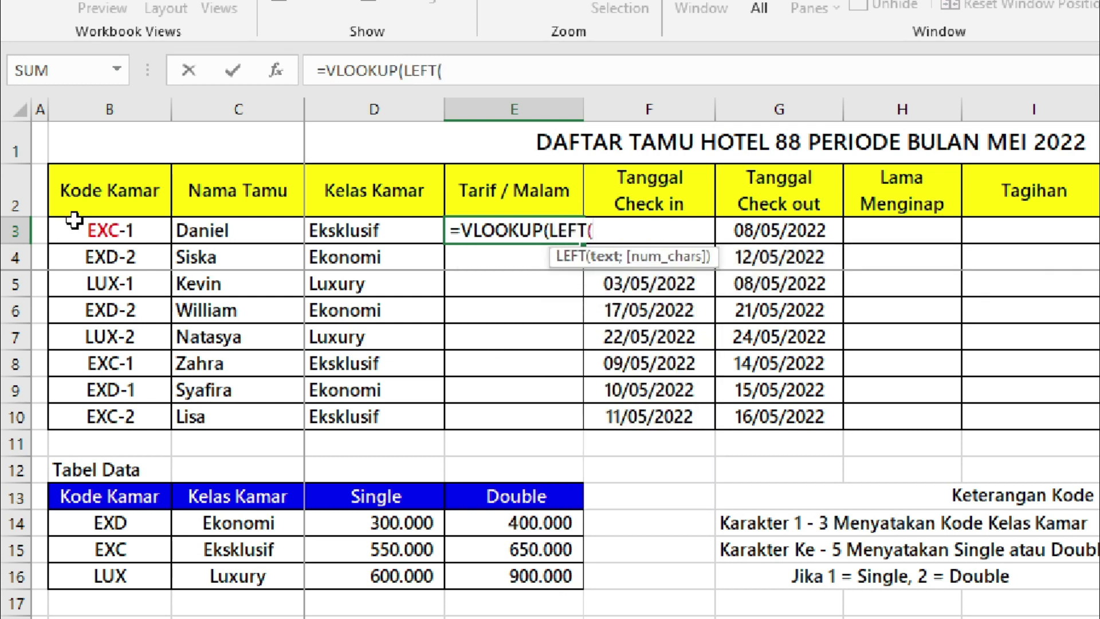
click(93, 234)
text(;3)
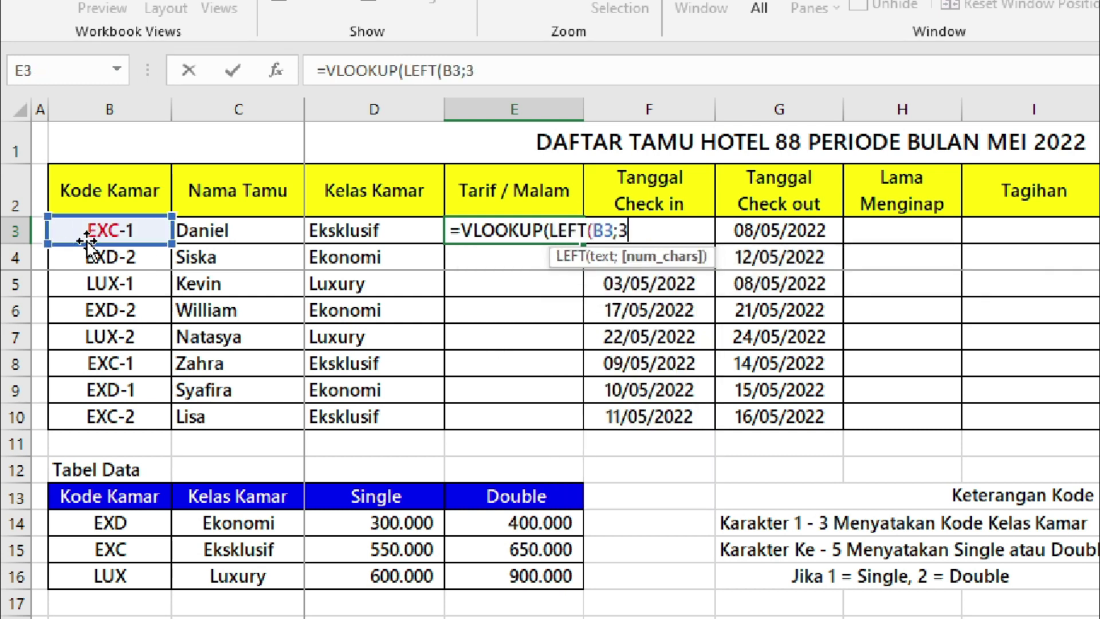
text();)
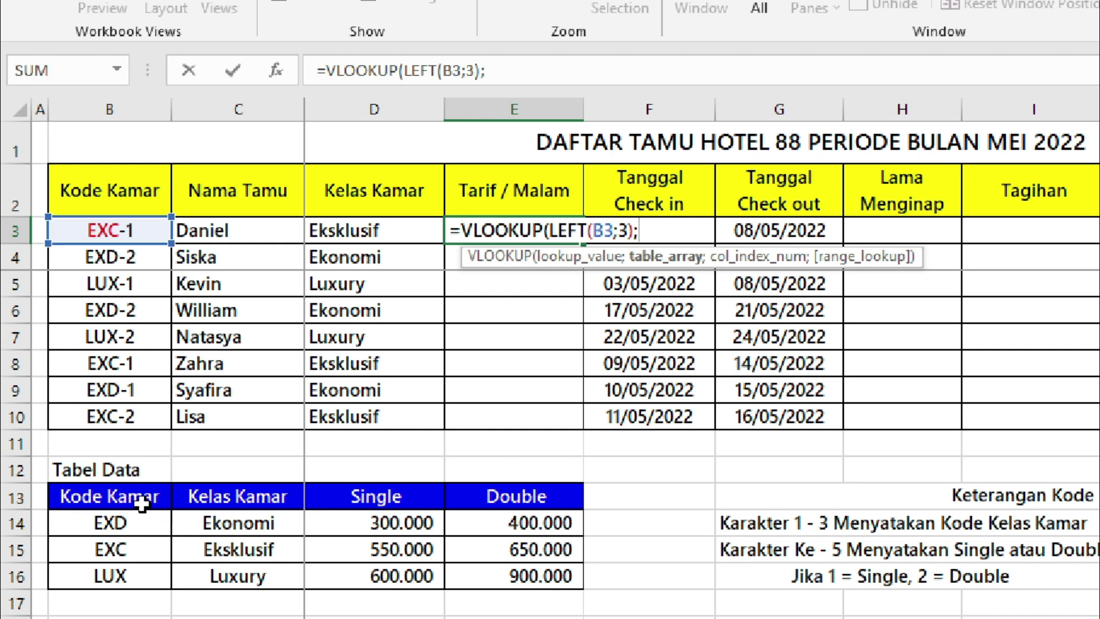
drag(143, 500, 576, 578)
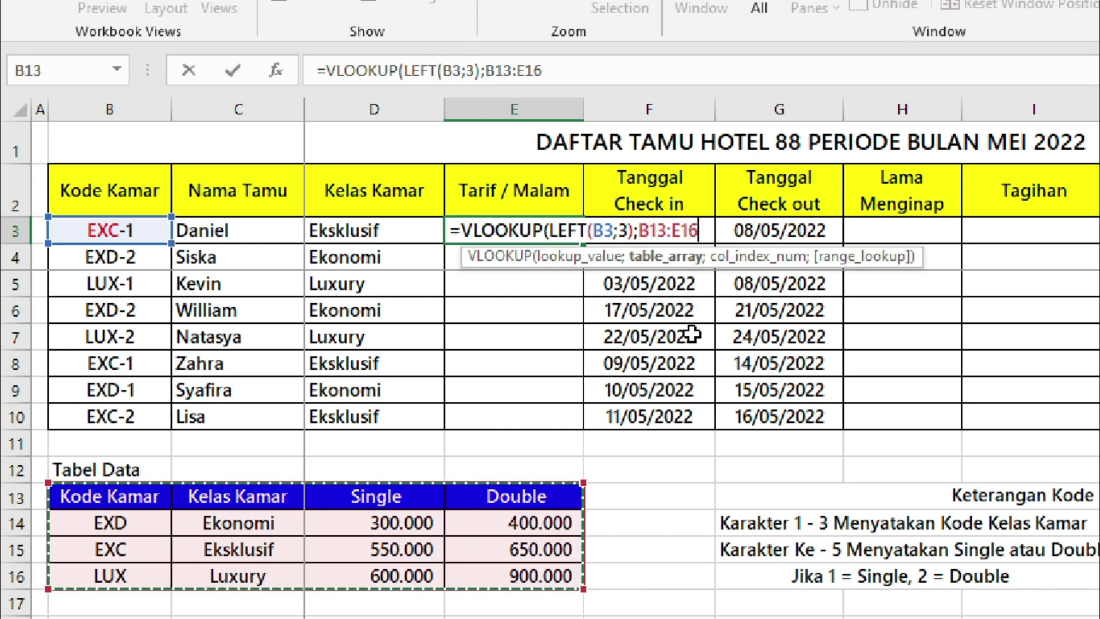
key(F4)
text($E$16;)
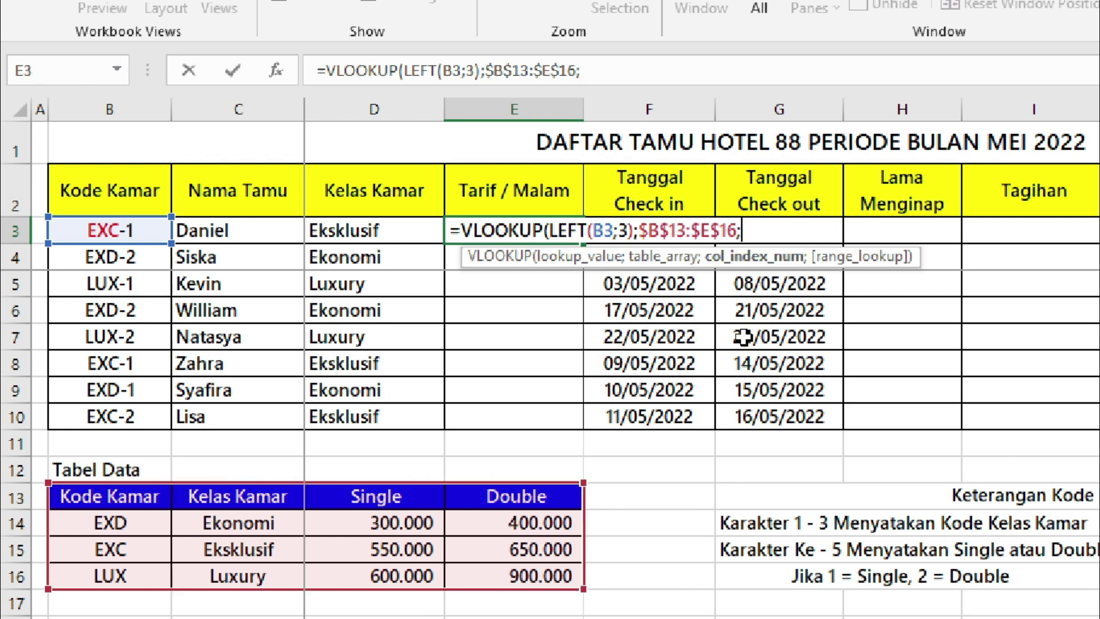
text(if)
Complete E3 with IF(RIGHT(B3;1)="1";3;4);FALSE) so the rate shows 550000.
key(Tab)
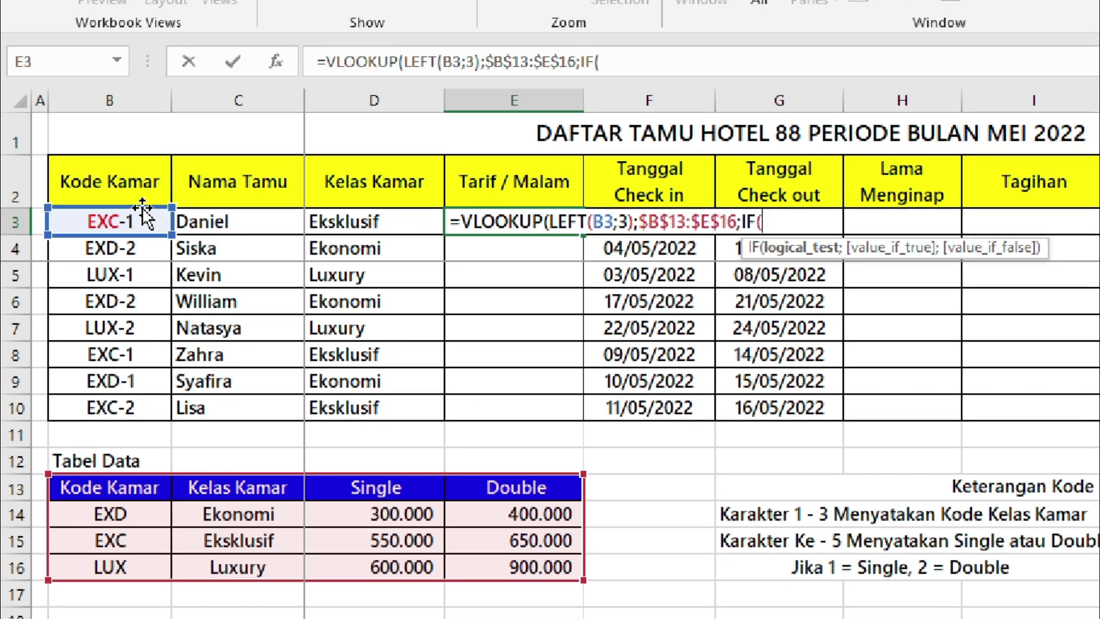
text(right()
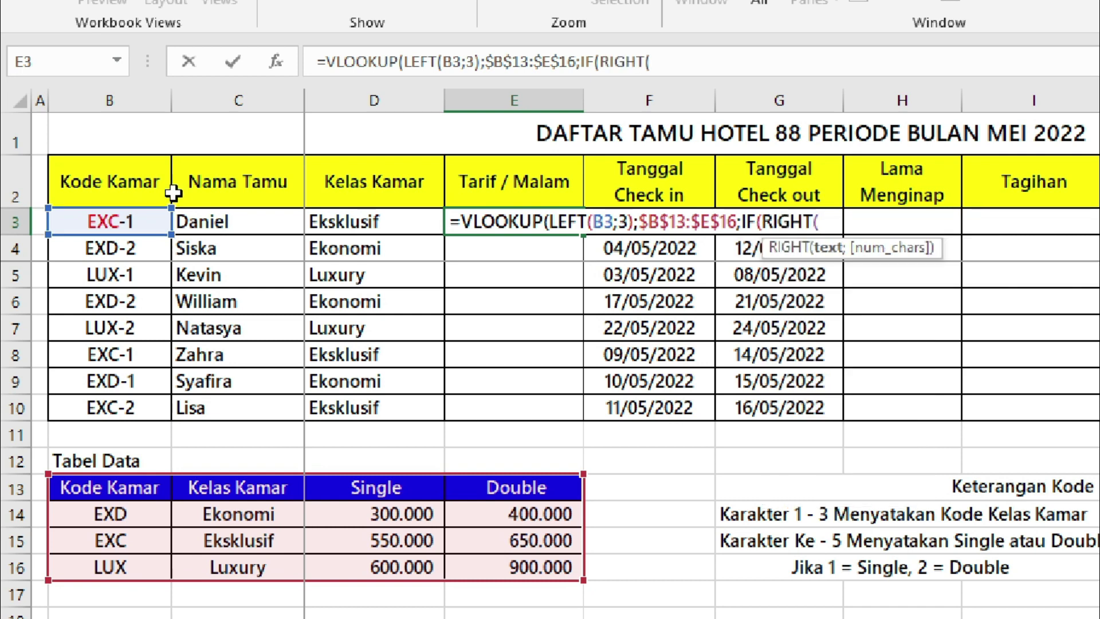
click(138, 224)
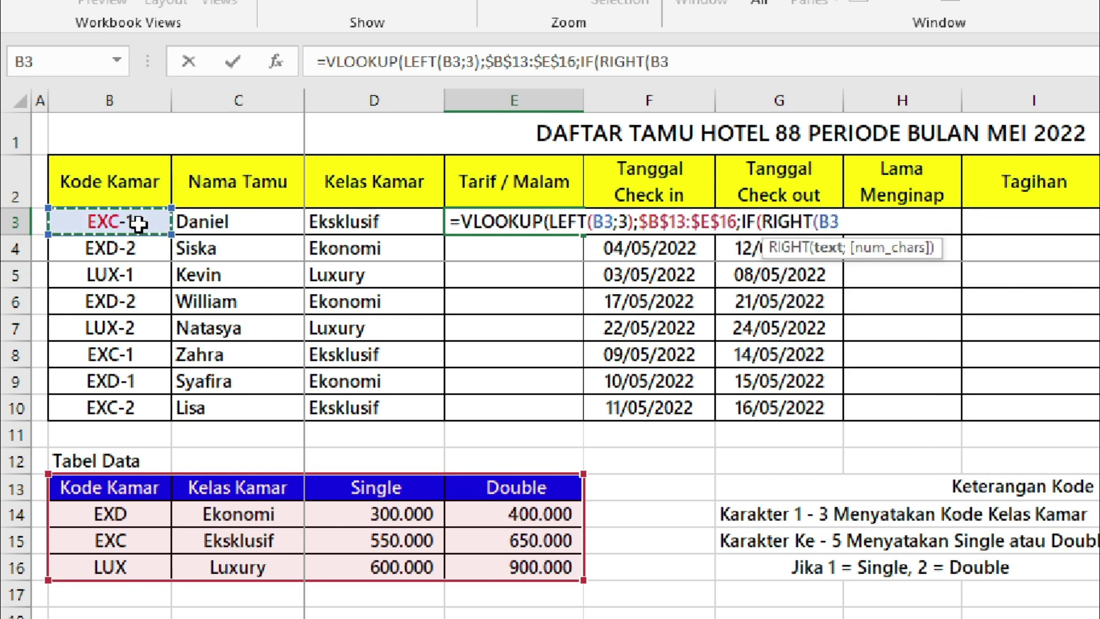
text(;1)
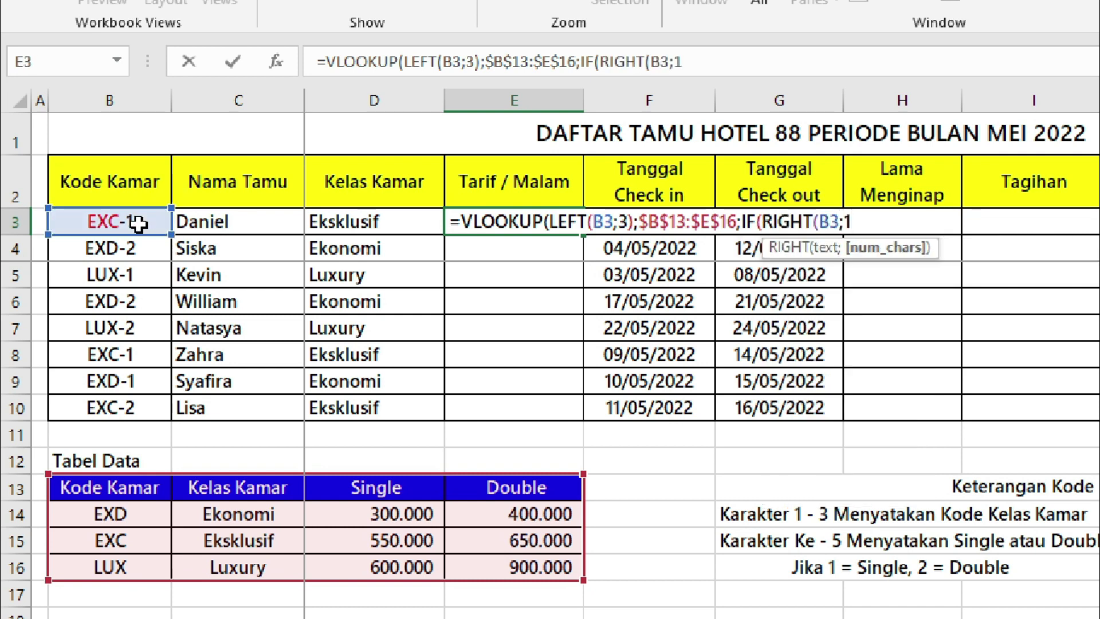
text()="1)
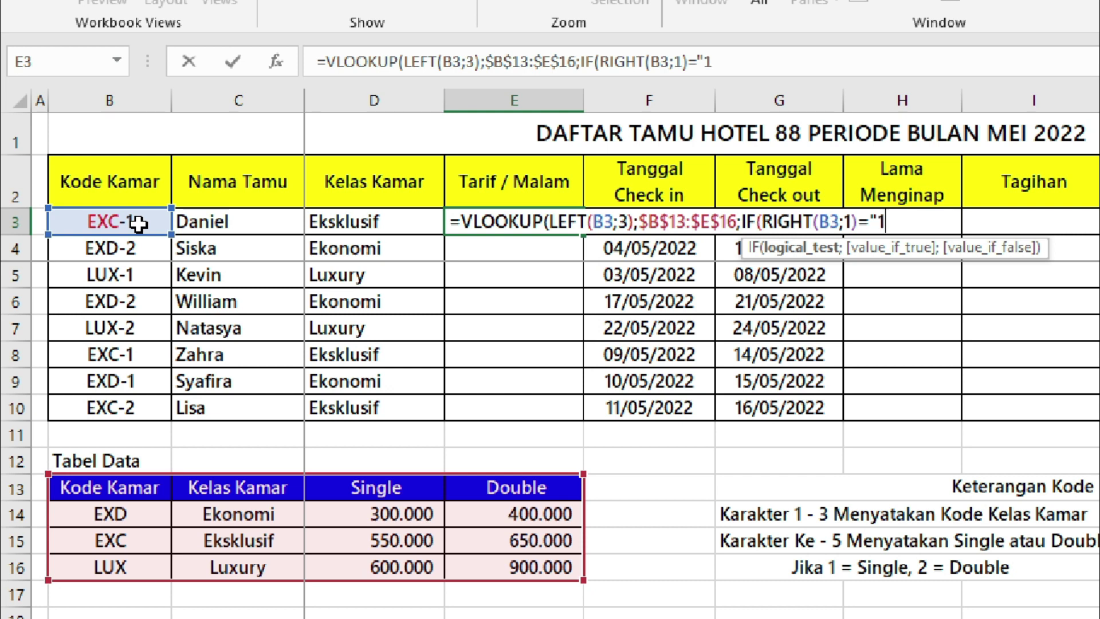
text(;3)
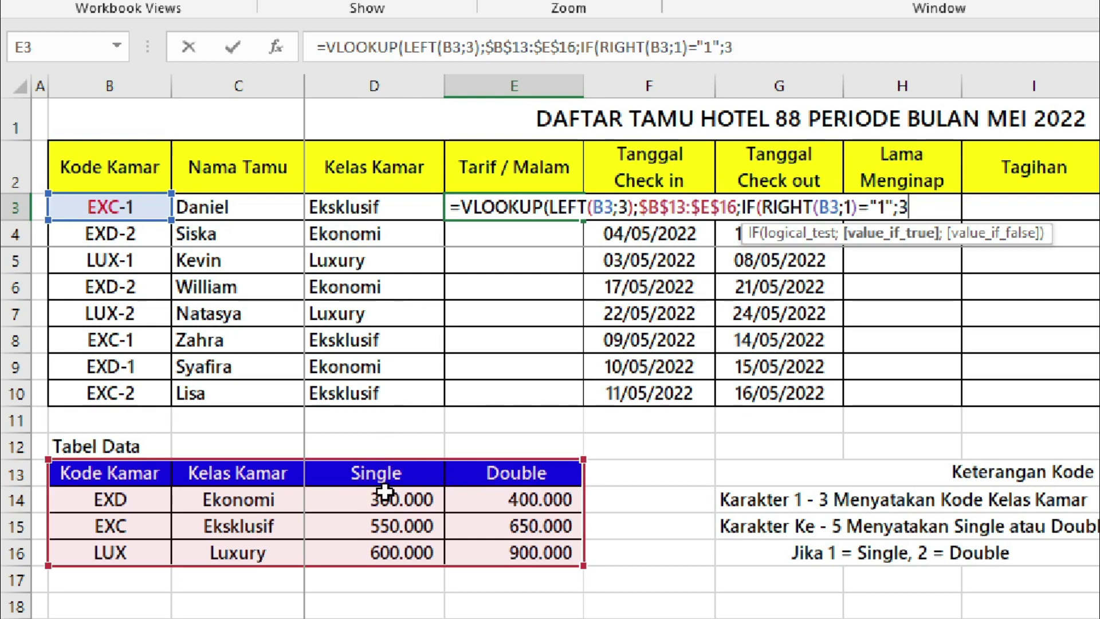
text(;3)
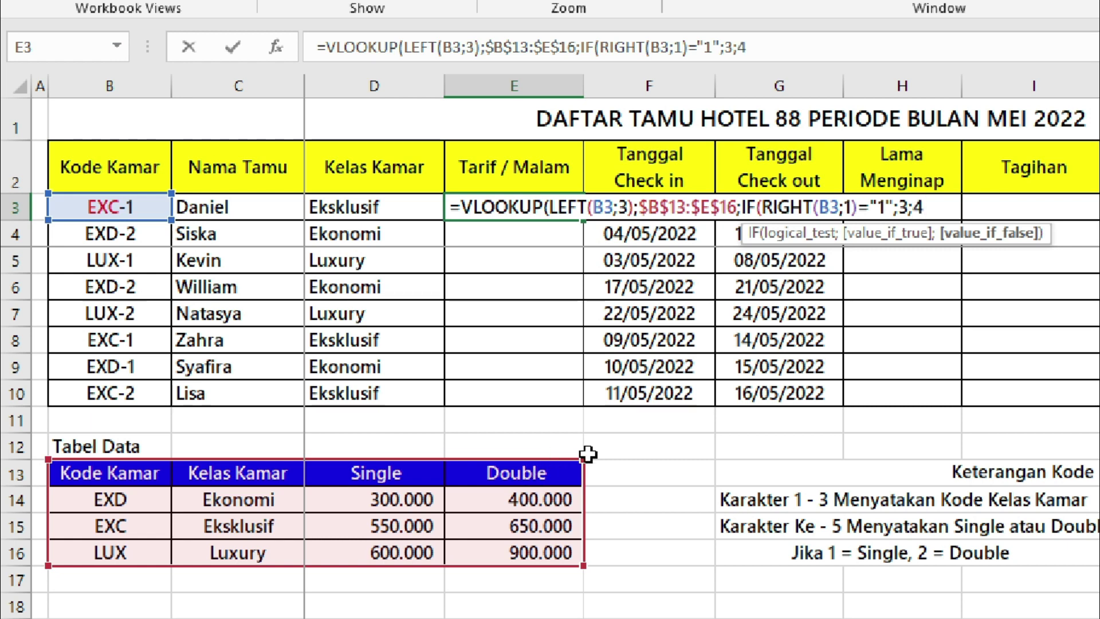
text())
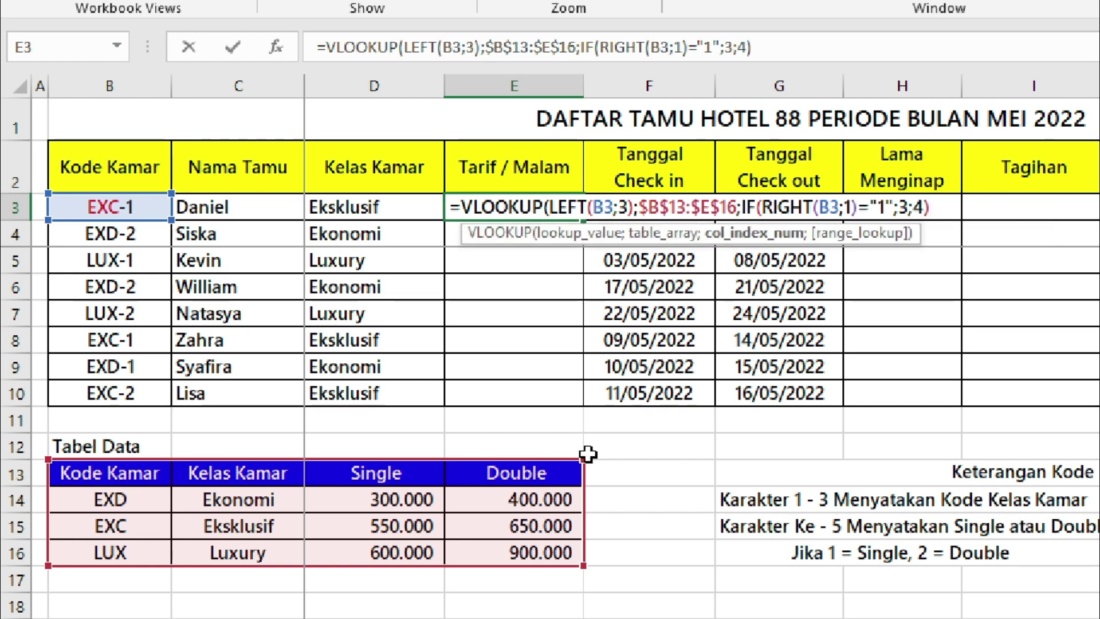
text(;)
key(Down)
key(Tab)
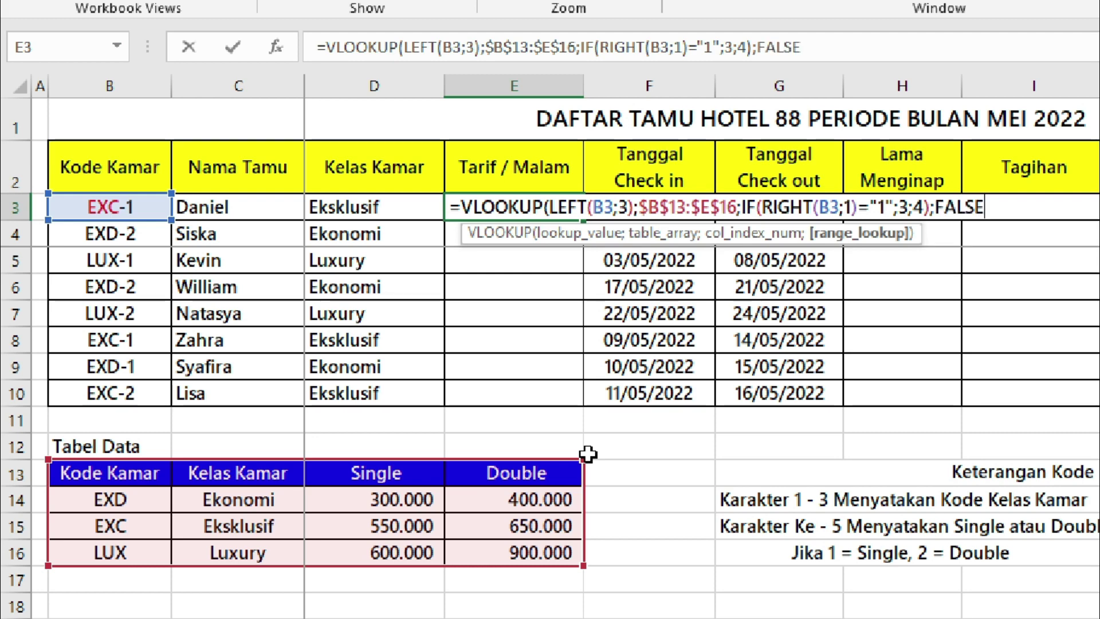
text())
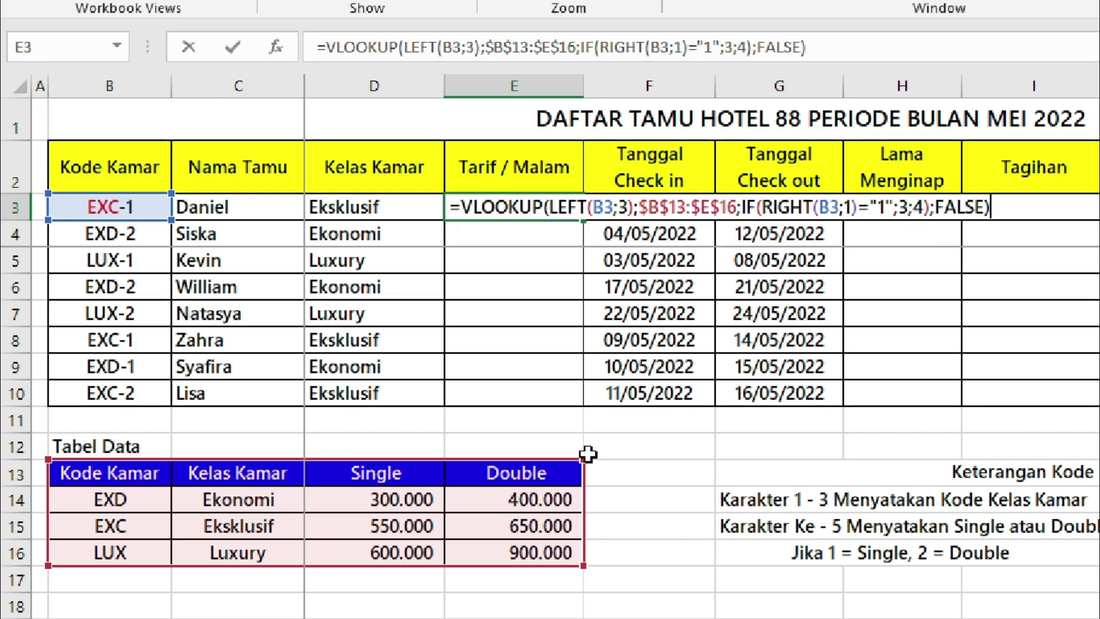
key(ctrl+Return)
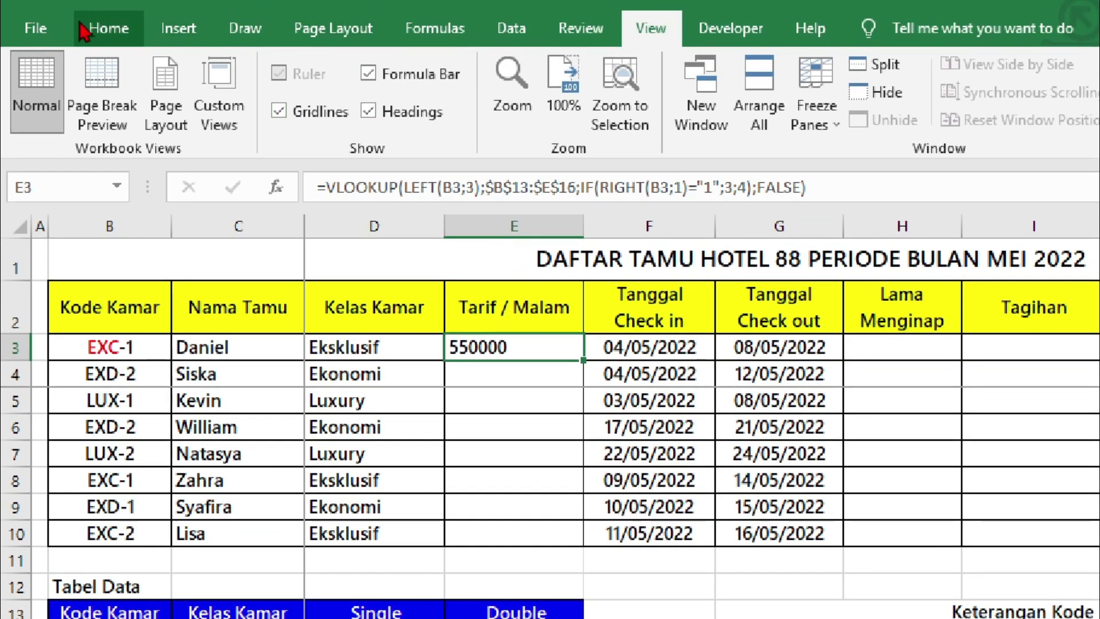
Apply Comma Style to E3 and fill the rate formula down to E10.
click(86, 30)
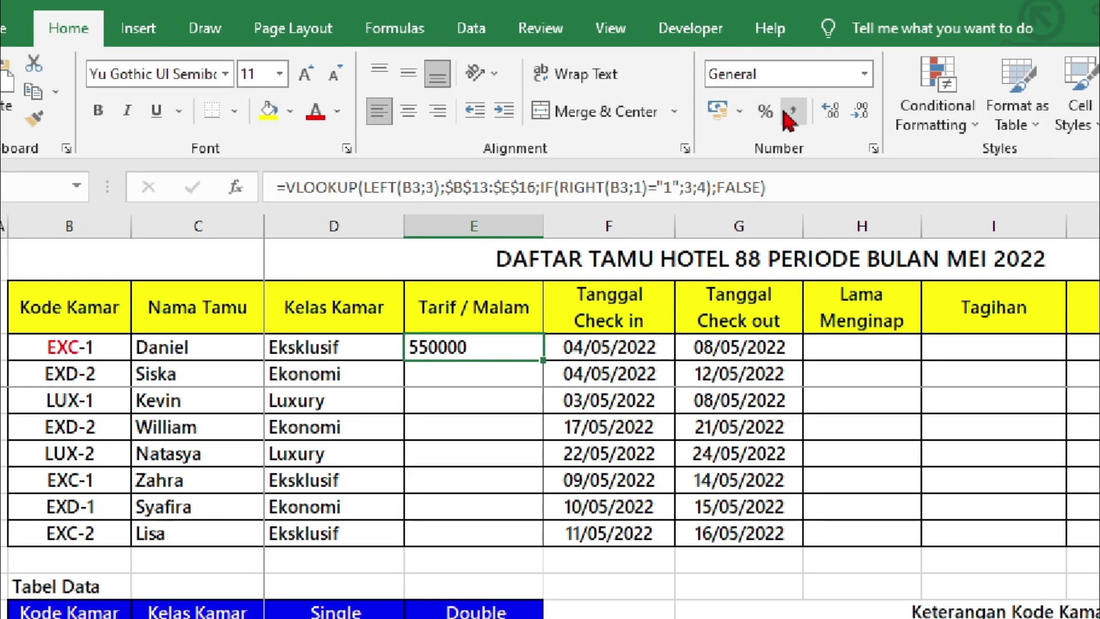
click(790, 112)
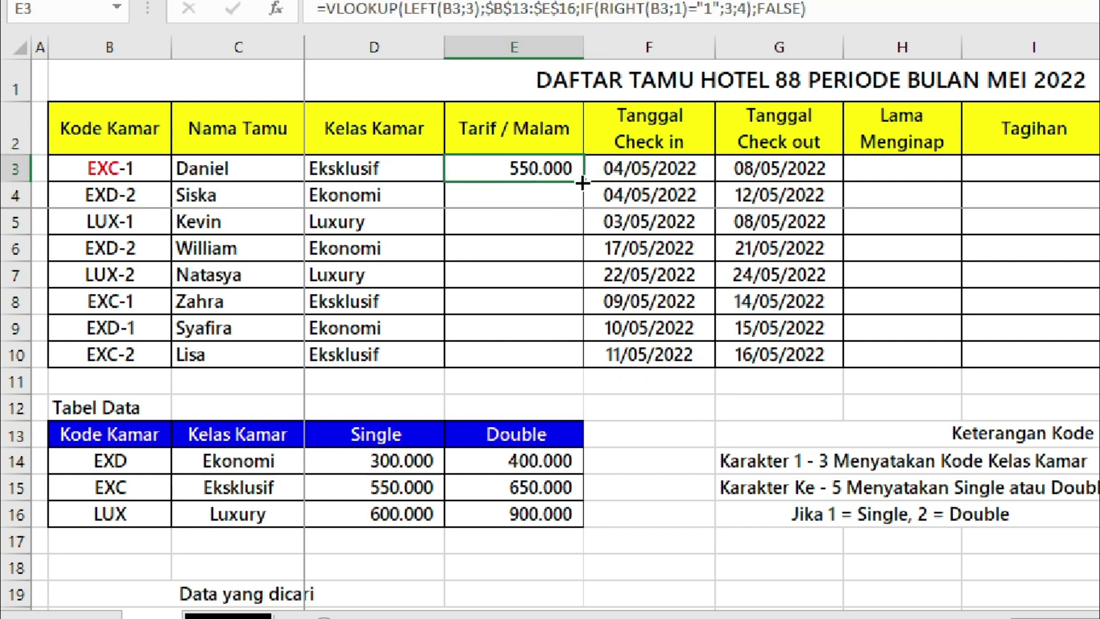
drag(583, 182, 571, 340)
click(565, 335)
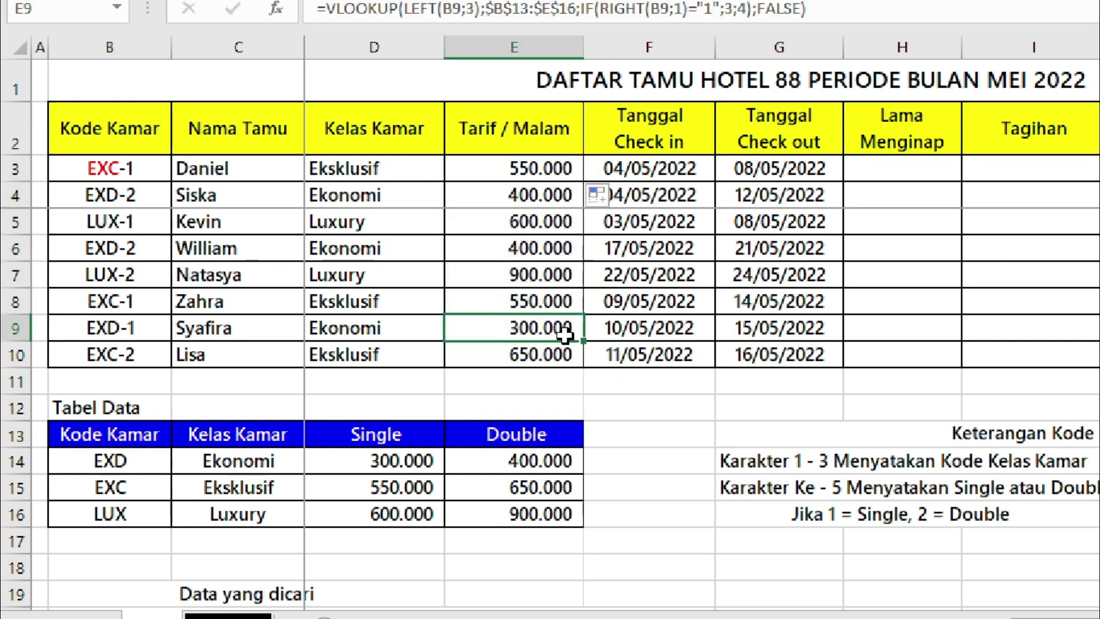
Verify the filled rates against the room codes and the Ekonomi Single and Double rates.
click(354, 170)
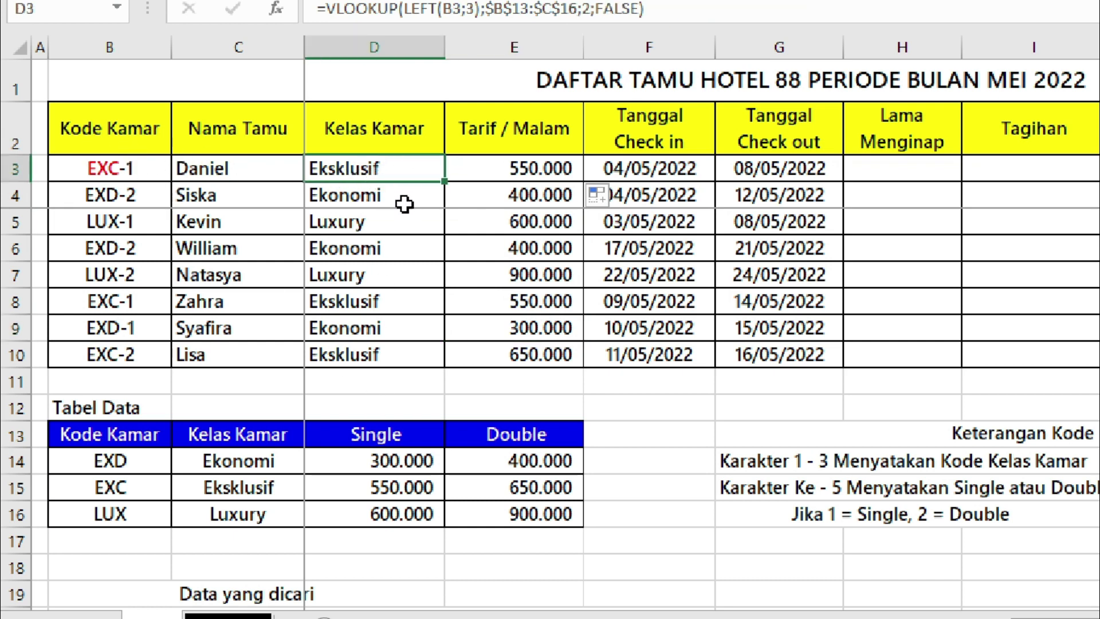
drag(262, 487, 351, 487)
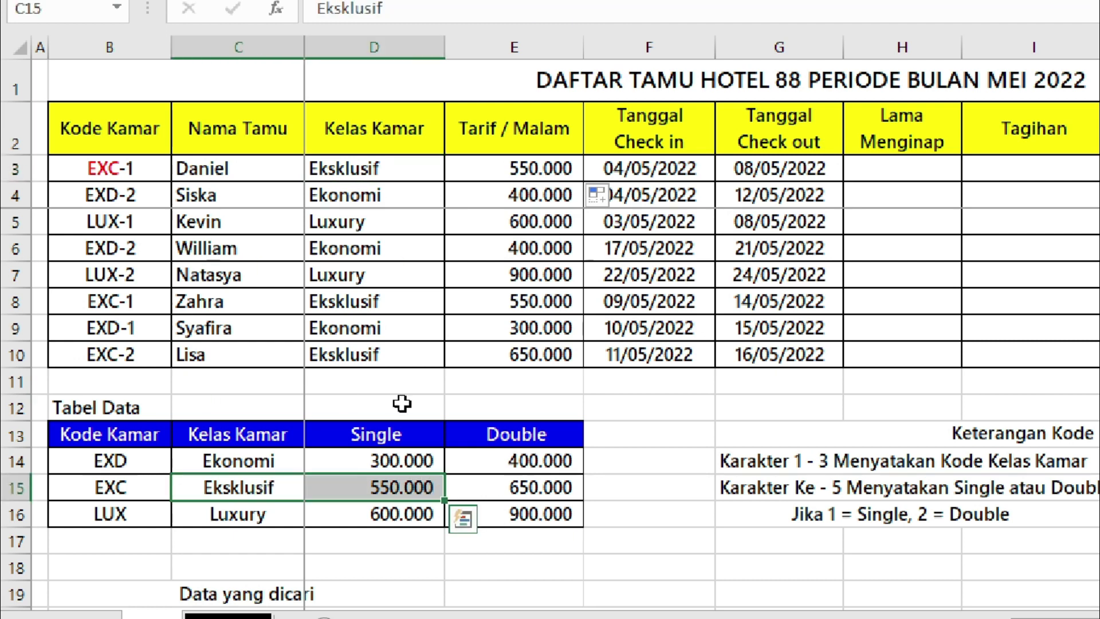
click(550, 223)
click(336, 201)
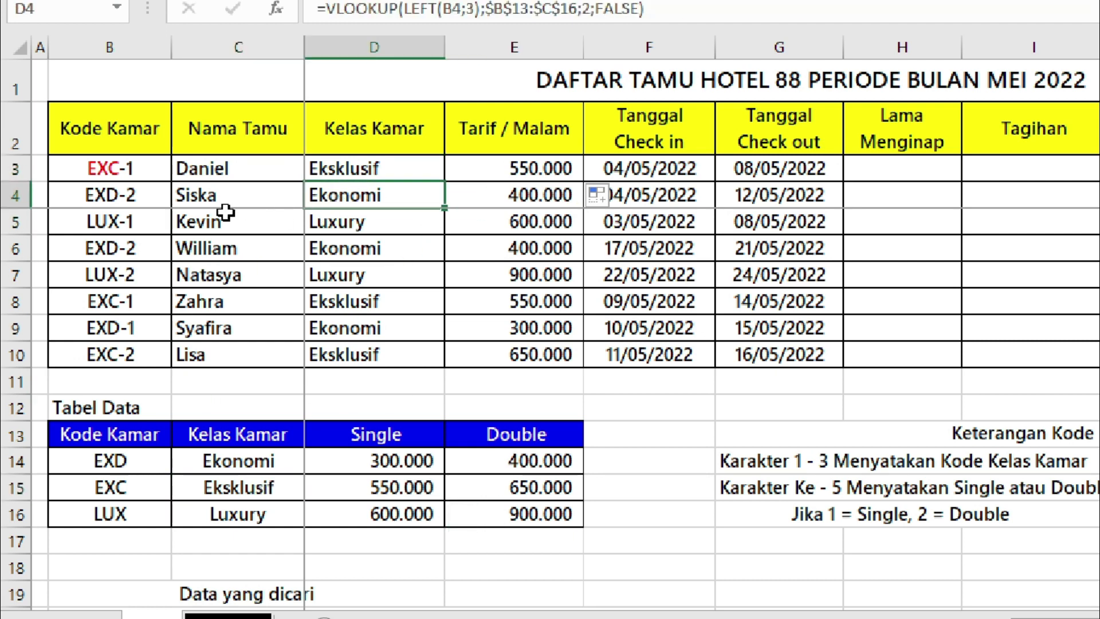
click(121, 201)
click(246, 463)
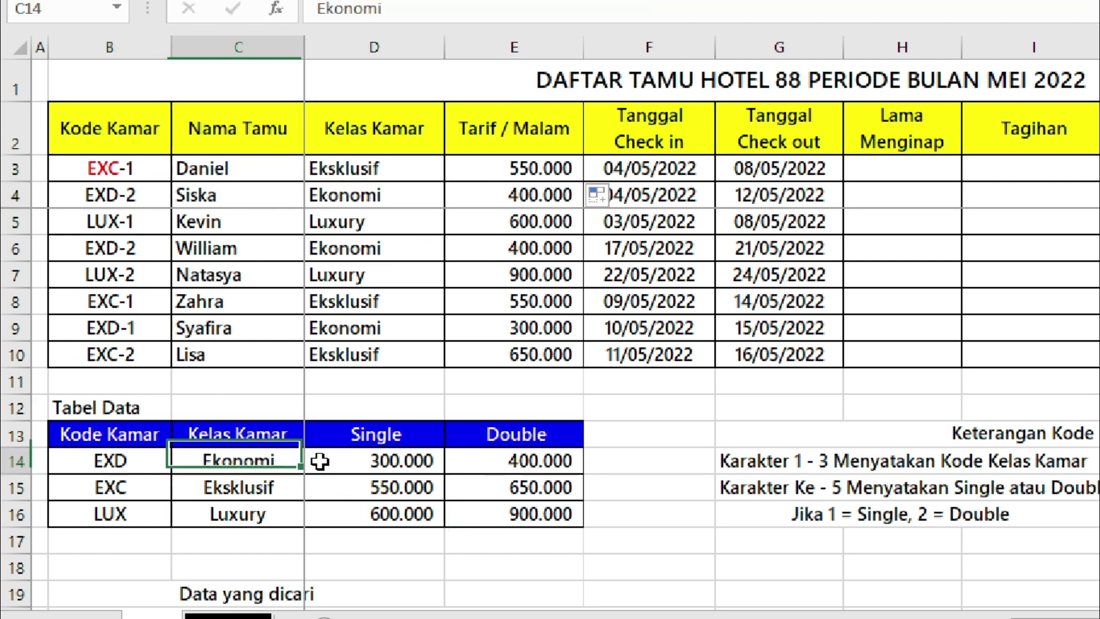
drag(320, 462, 516, 462)
click(533, 190)
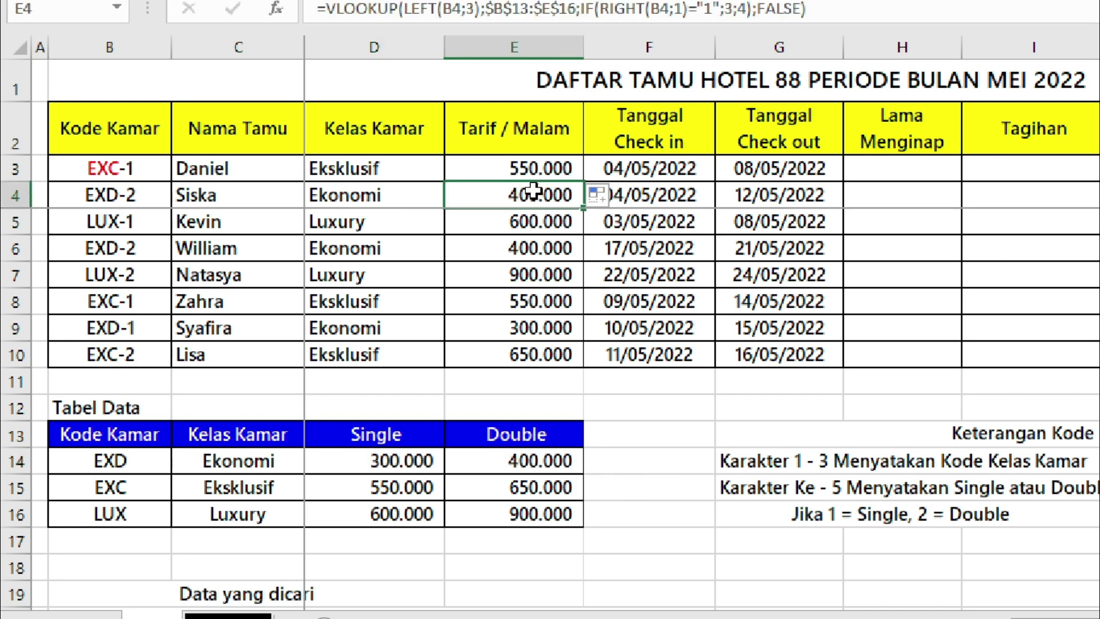
scroll(564, 416, down, 1)
scroll(564, 424, down, 2)
scroll(561, 441, down, 2)
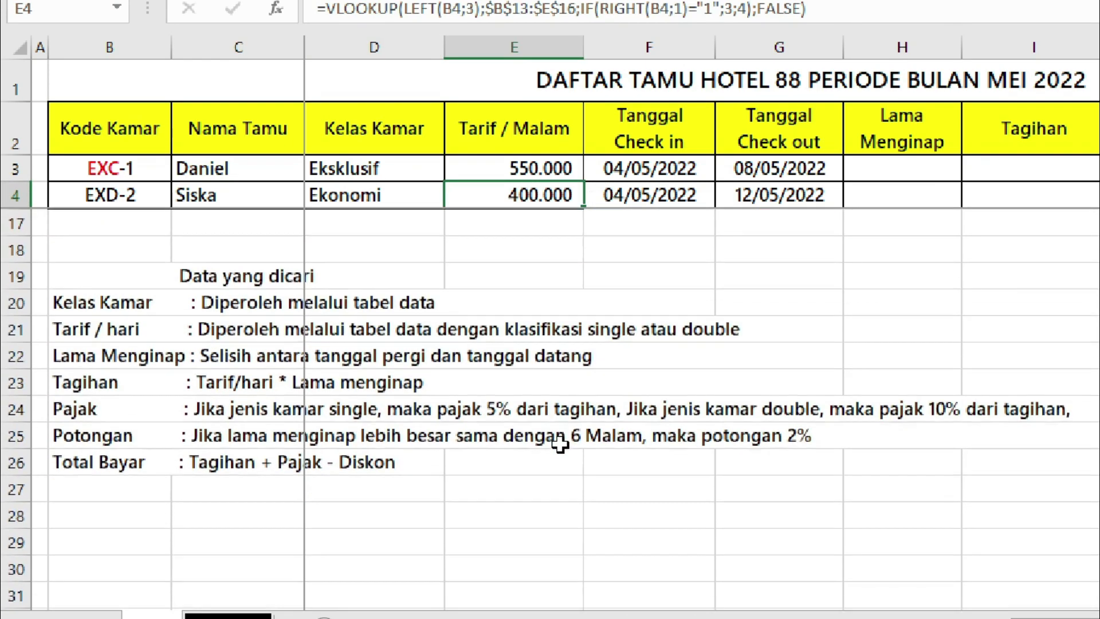
scroll(562, 445, up, 1)
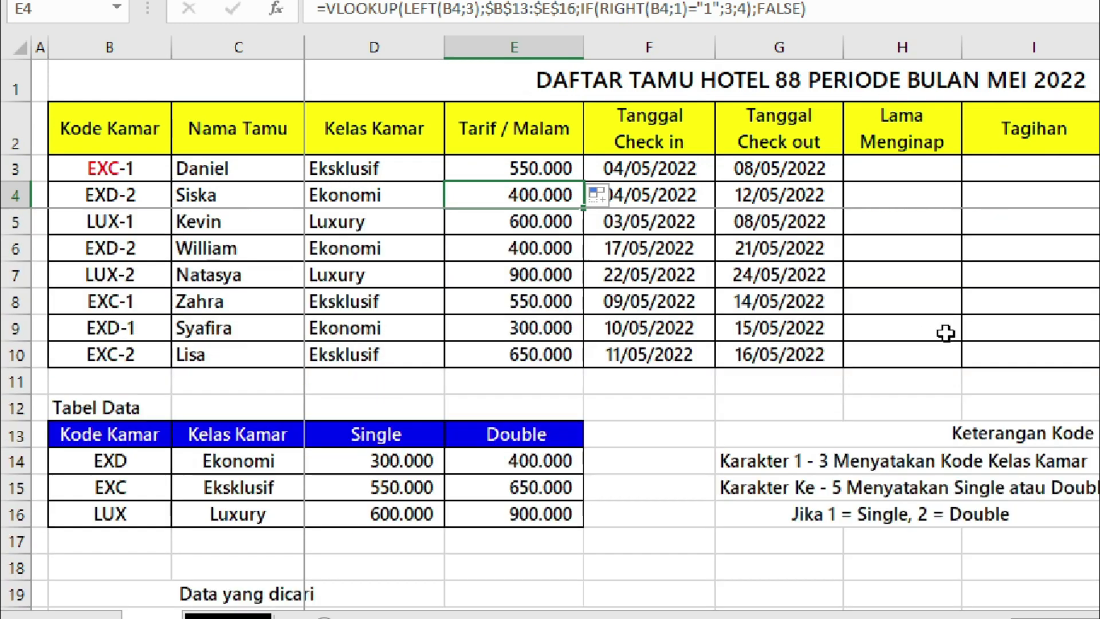
scroll(939, 321, up, 4)
Enter =G3-F3 in H3 to get the first guest's nights stayed.
click(945, 170)
text(=)
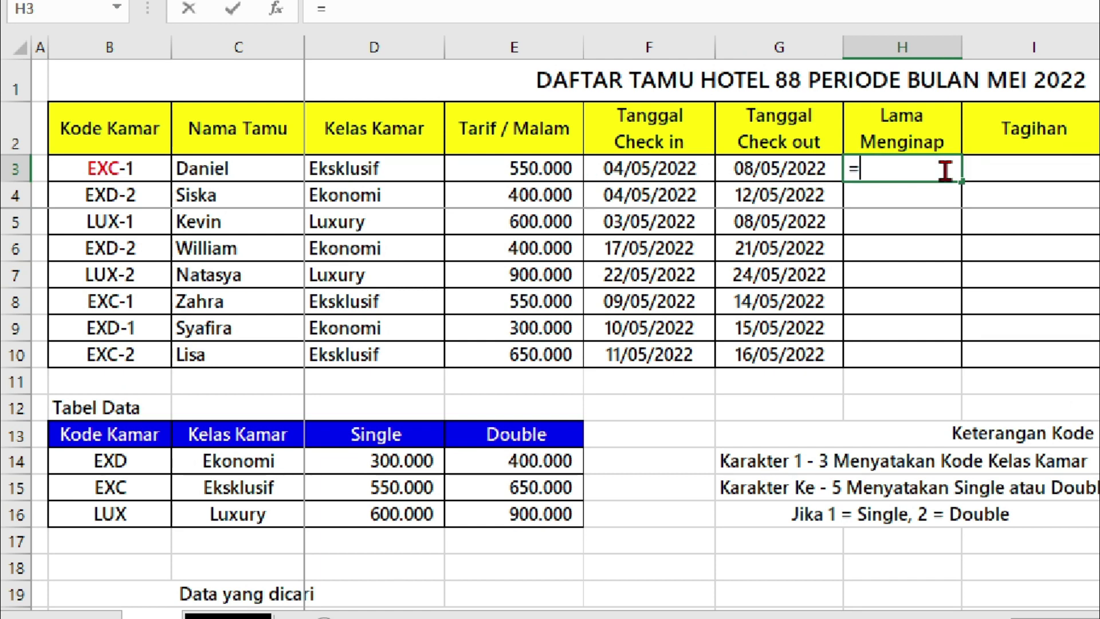
click(805, 169)
text(-)
click(630, 171)
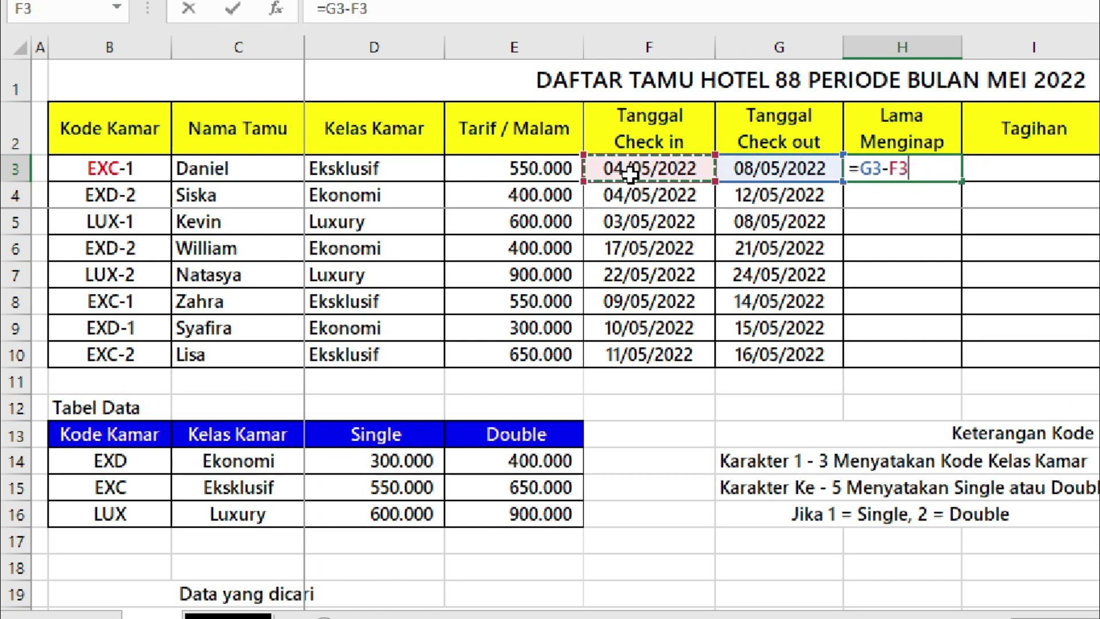
key(Return)
Centre H3 and copy the stay-length formula down to H10.
click(894, 169)
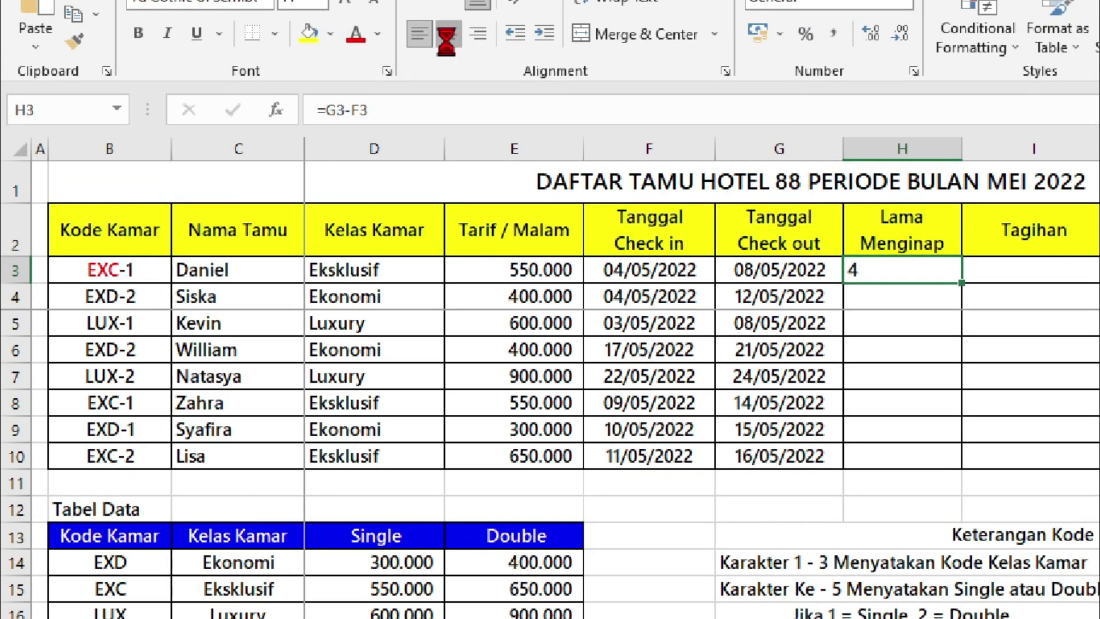
click(448, 34)
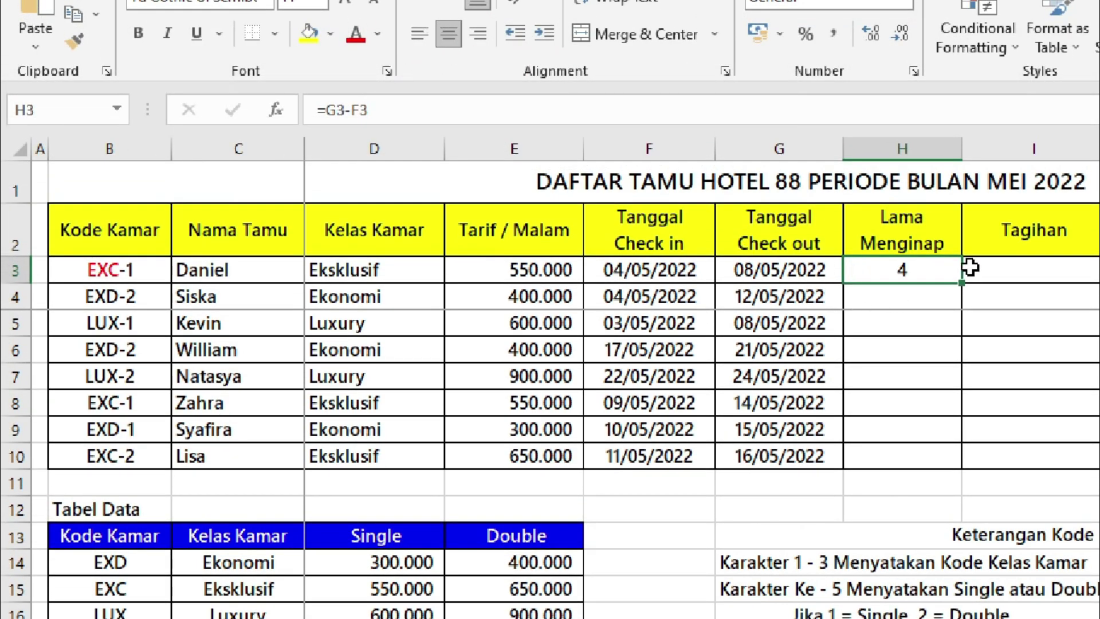
drag(960, 284, 948, 485)
click(890, 378)
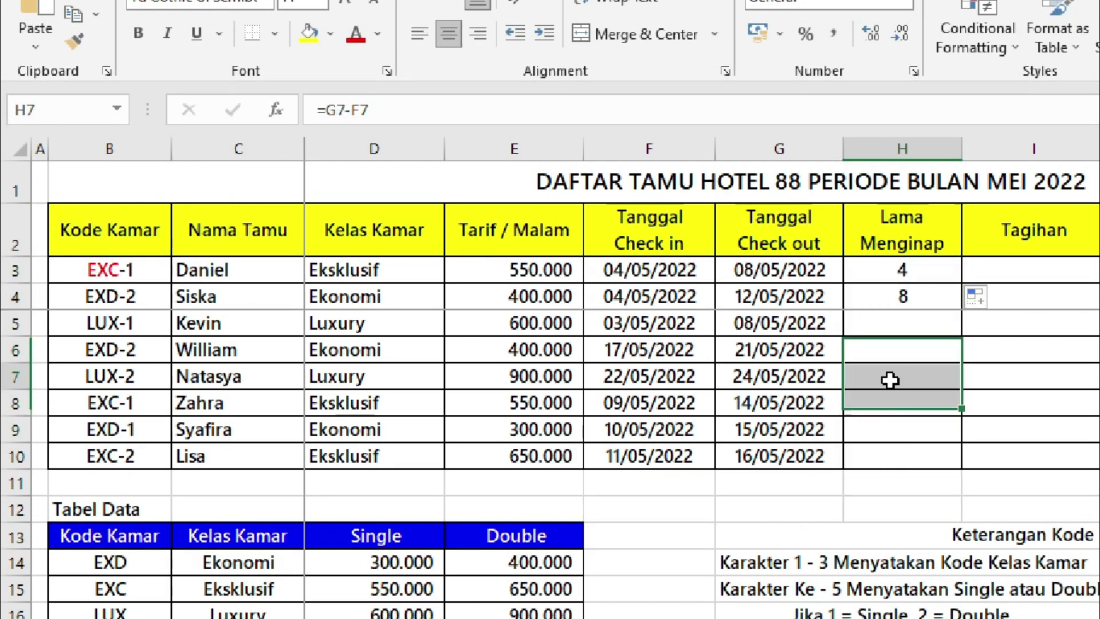
Scroll down to the notes to read the Tagihan rule.
scroll(921, 336, down, 1)
scroll(324, 381, down, 2)
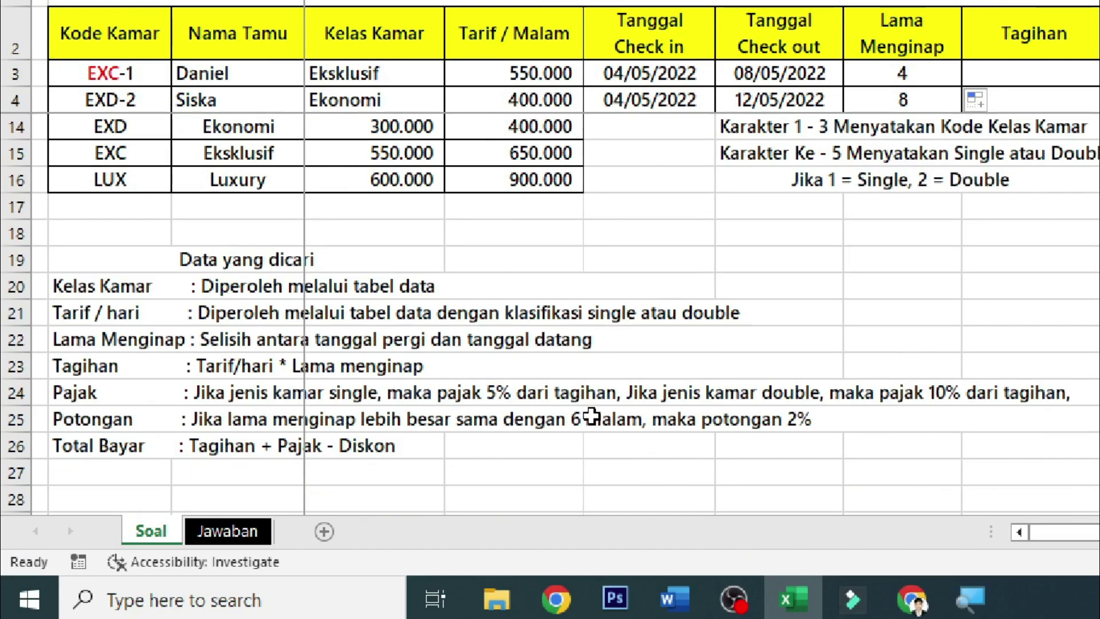
click(296, 366)
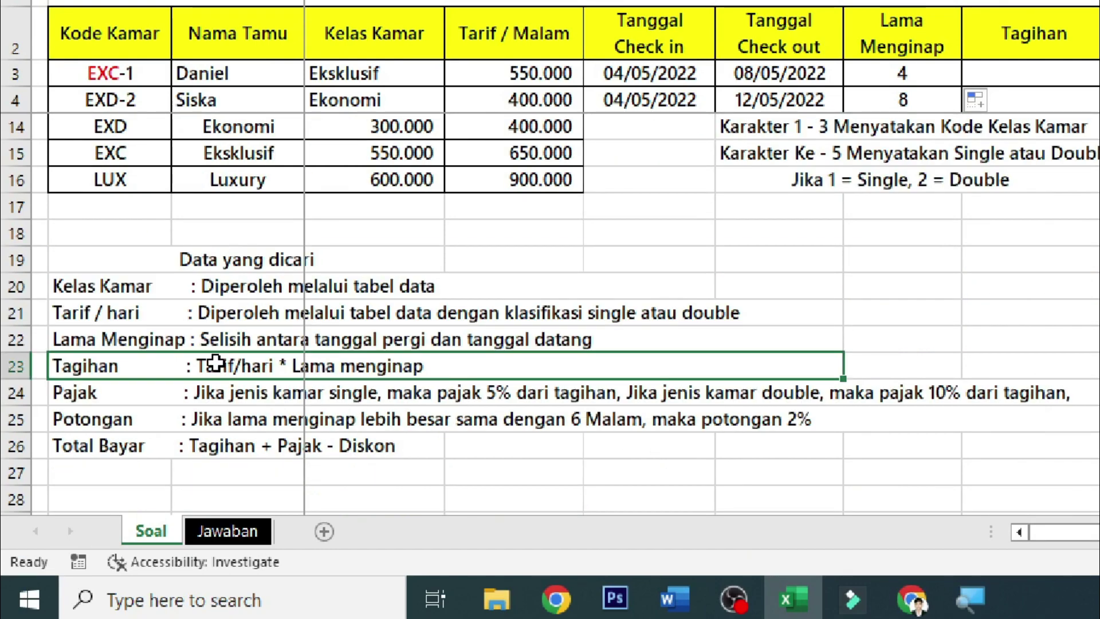
scroll(951, 375, up, 3)
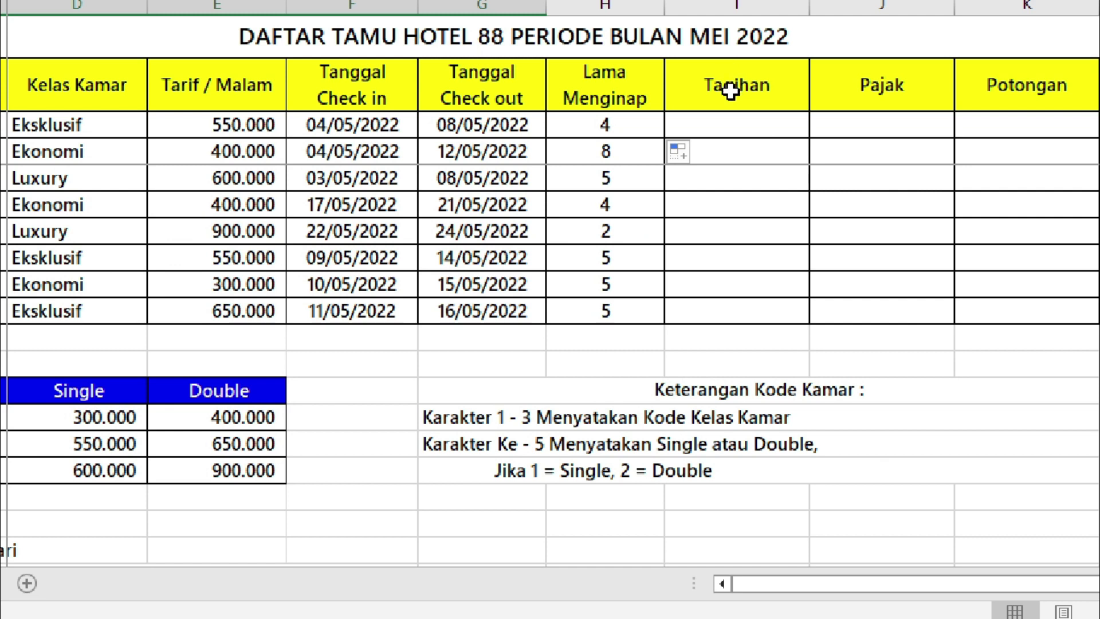
Enter =E3*H3 in I3 to compute the first guest's bill.
click(737, 133)
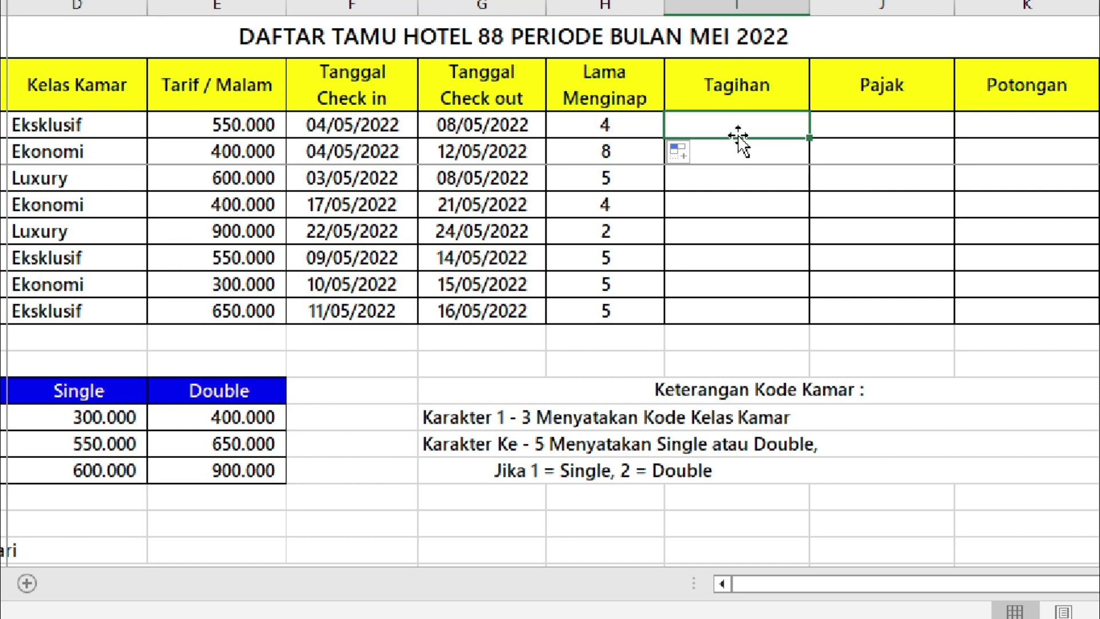
text(=)
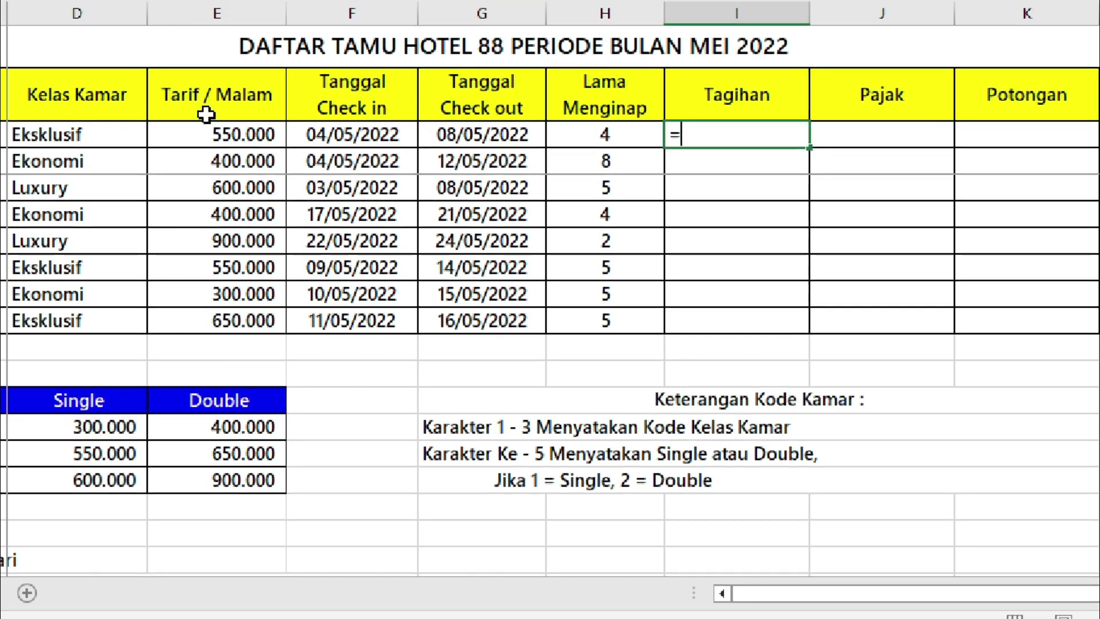
click(209, 126)
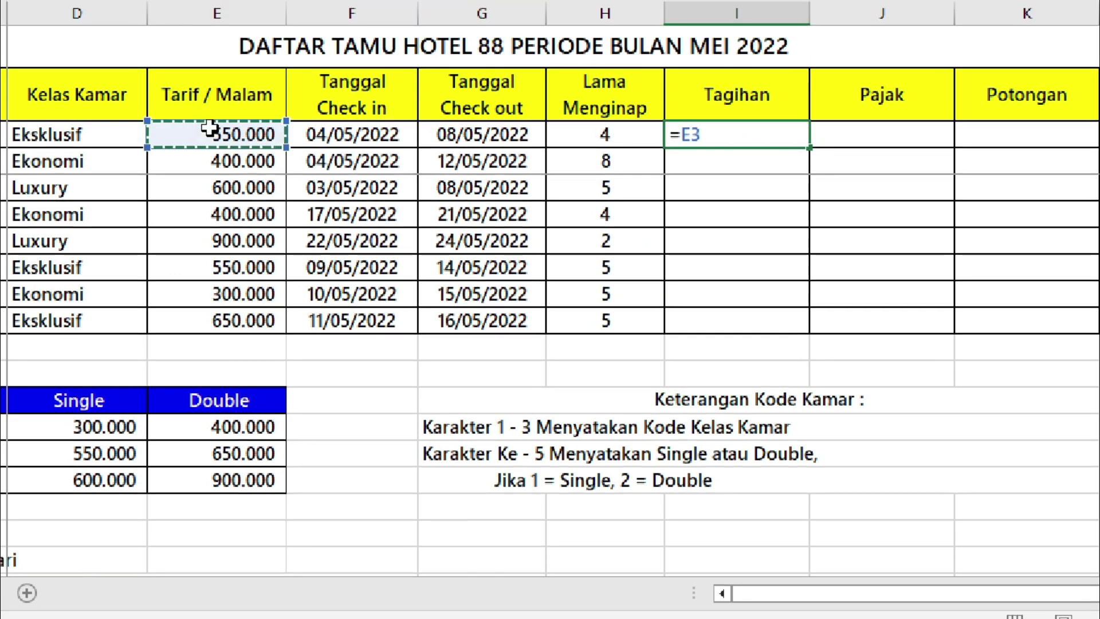
text(*)
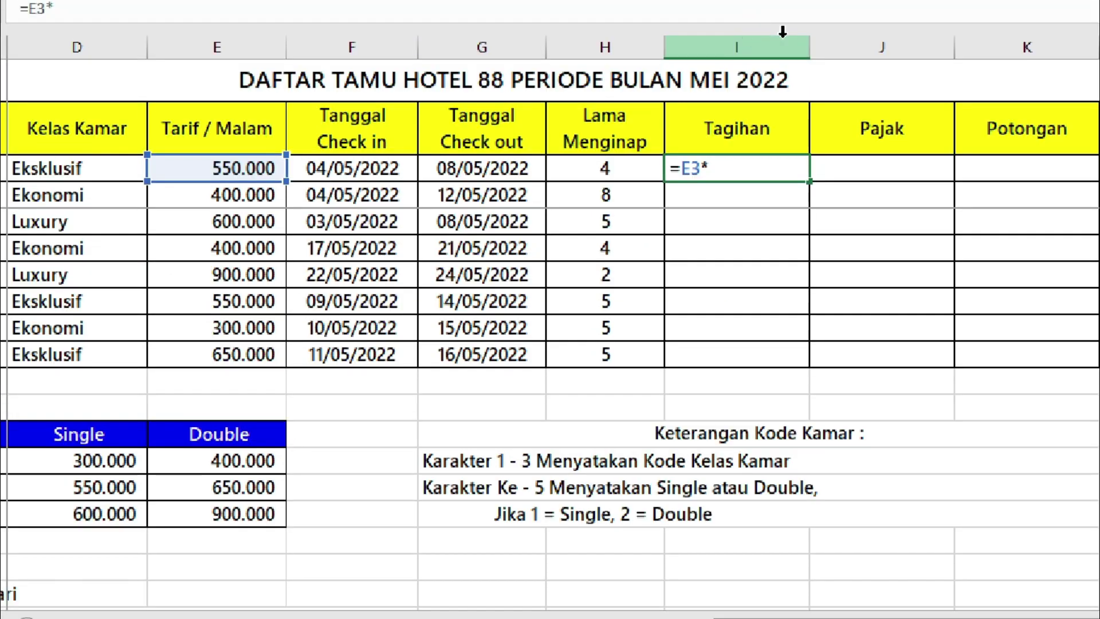
click(652, 170)
key(ctrl+Return)
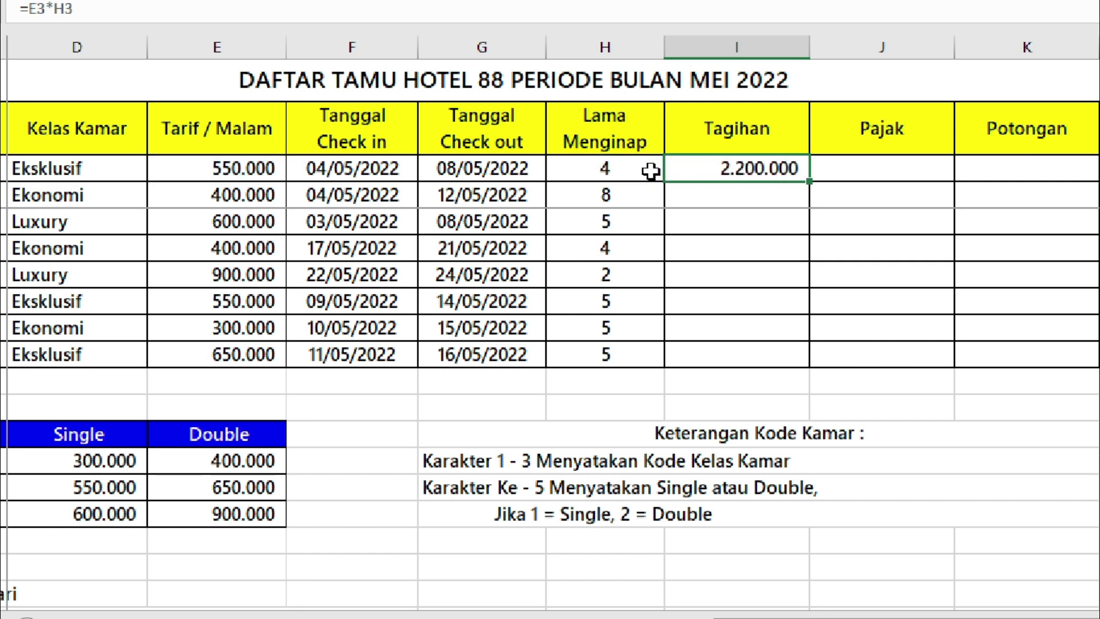
Copy the Tagihan formula down to I10 and read the Pajak rule in the notes.
drag(809, 179, 803, 349)
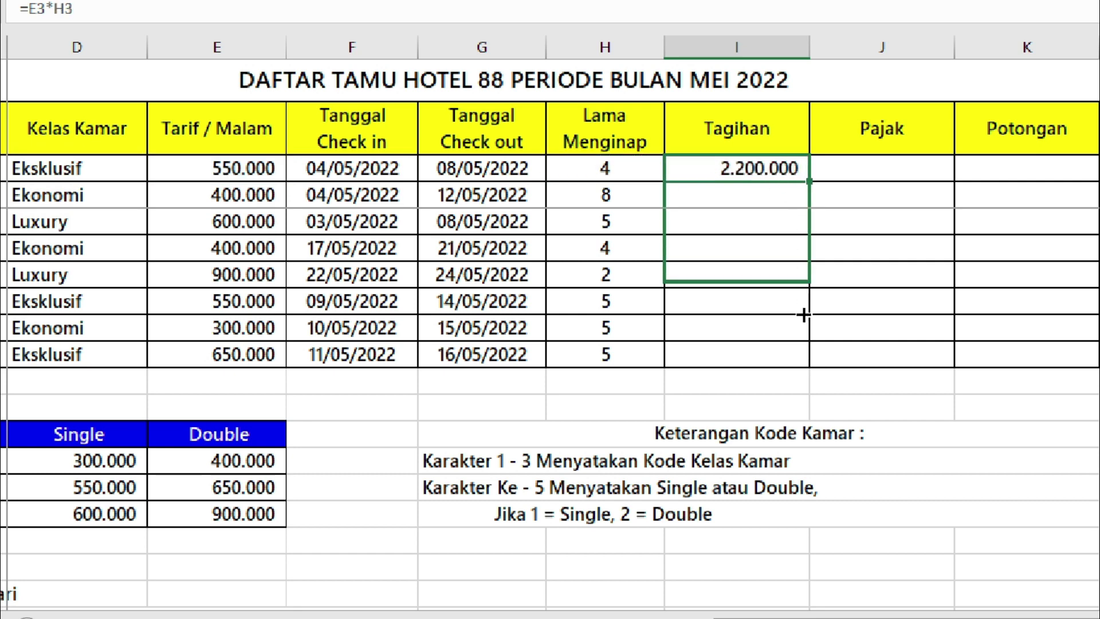
drag(784, 354, 770, 367)
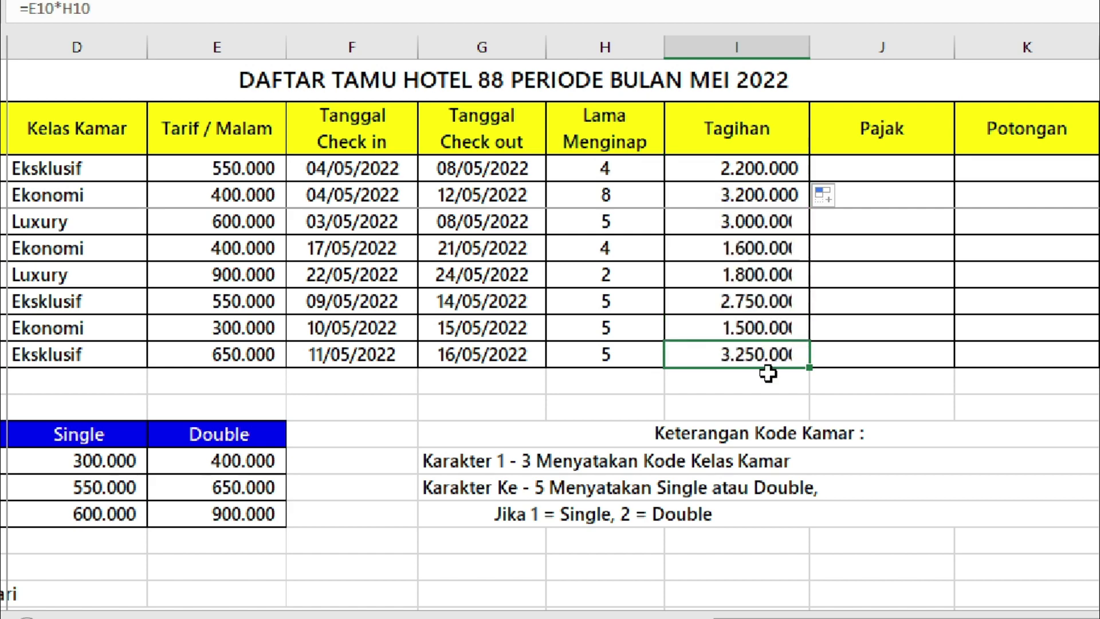
scroll(255, 444, down, 3)
scroll(255, 445, down, 1)
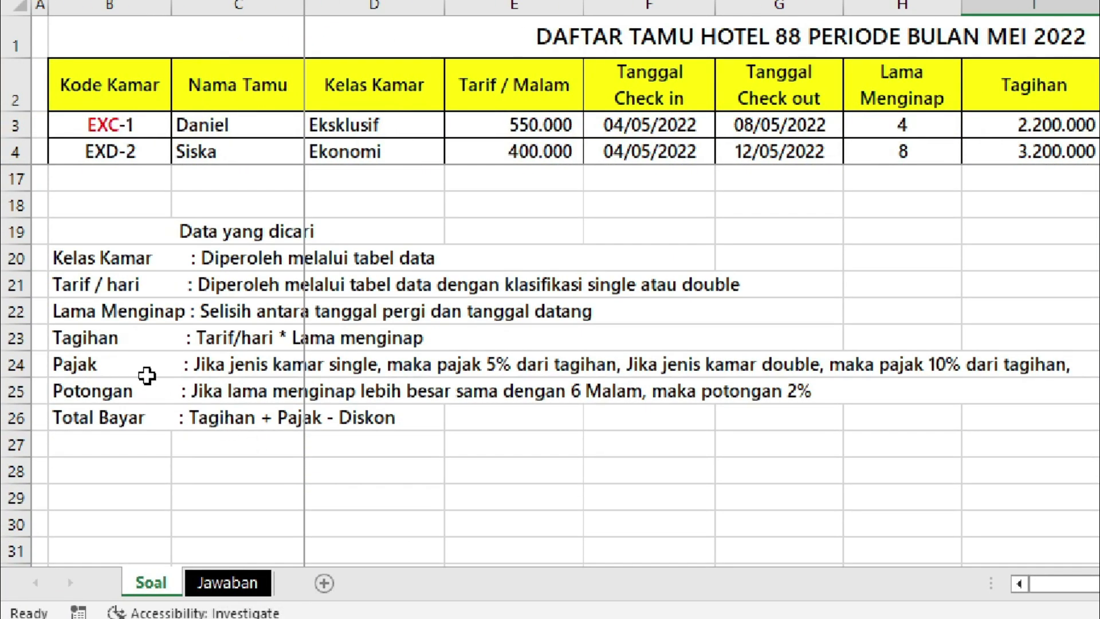
click(148, 372)
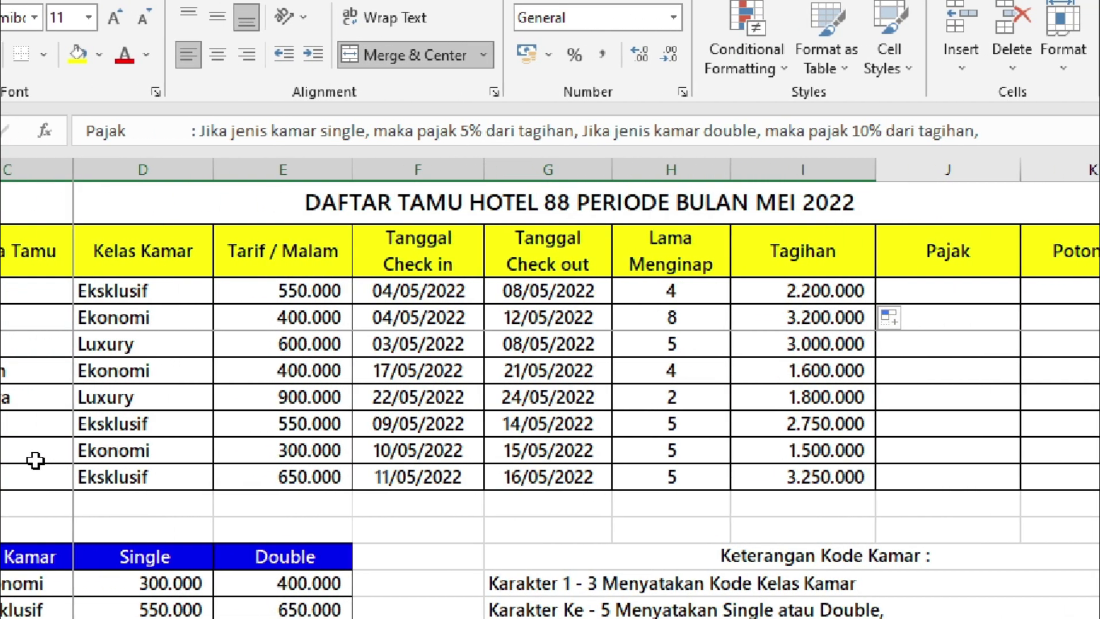
Enter =IF(RIGHT(B3;1)="1";5%;10%) in J3 for the first guest's tax rate.
click(930, 295)
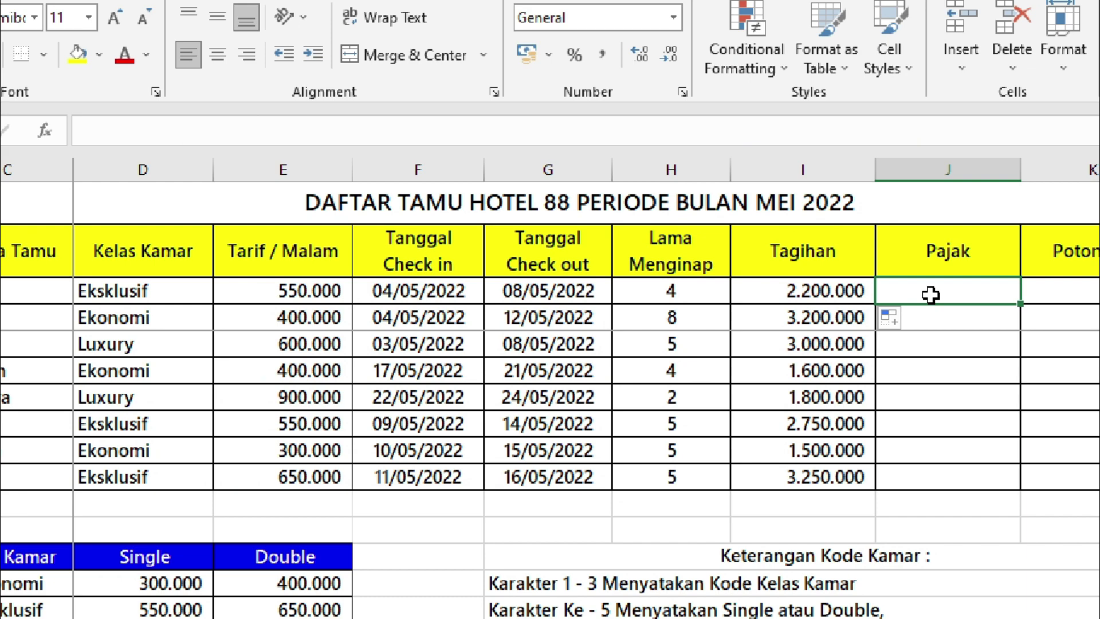
text(=if)
key(Tab)
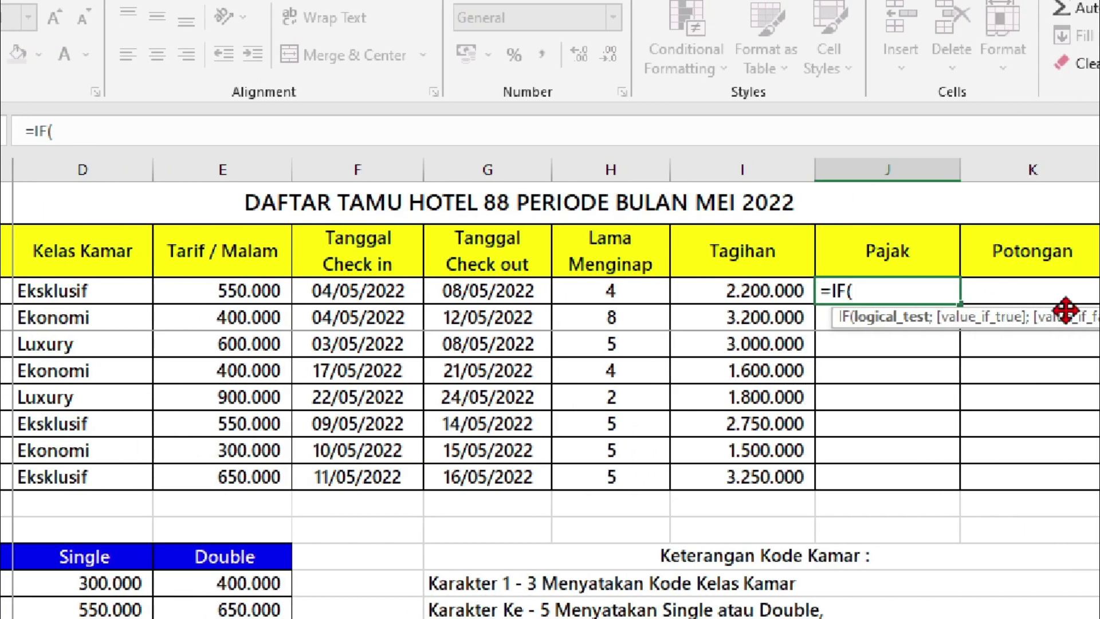
text(ri)
key(Tab)
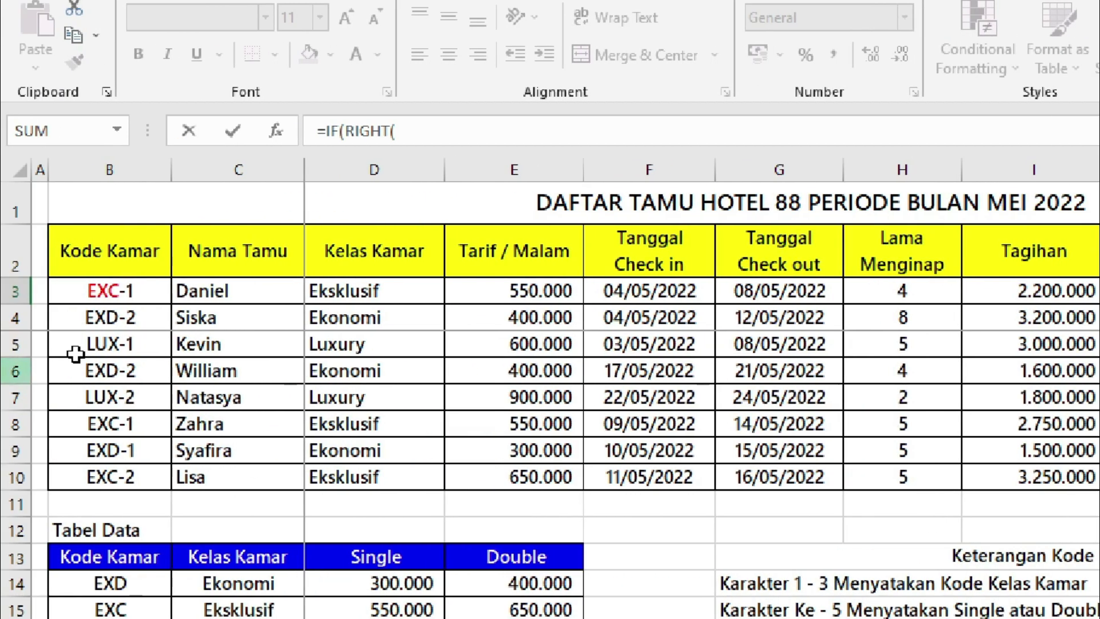
click(114, 291)
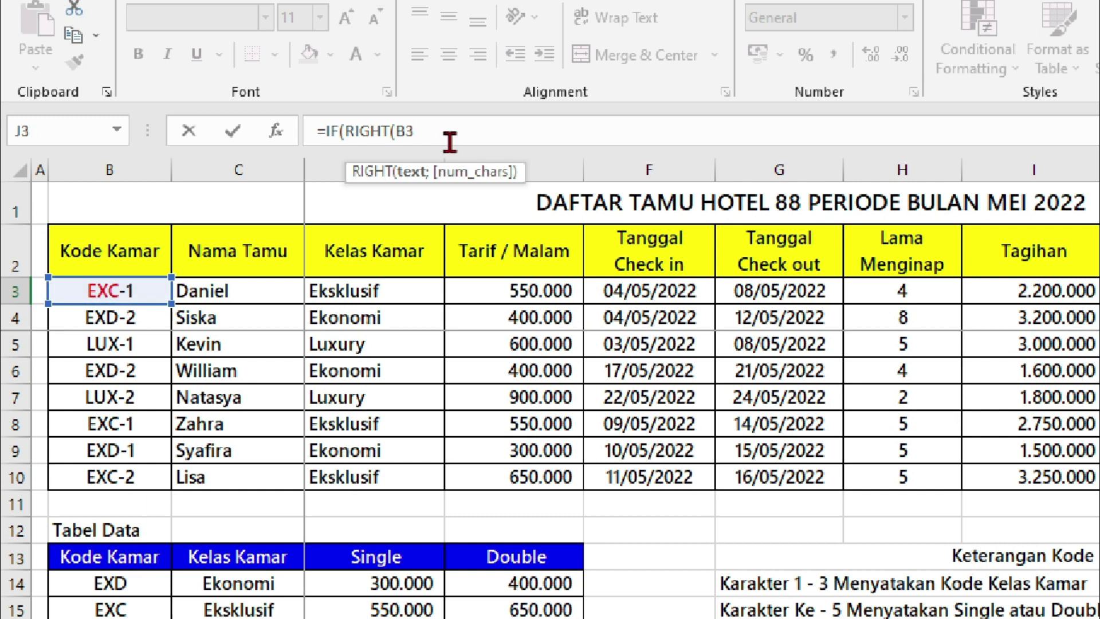
text(;)
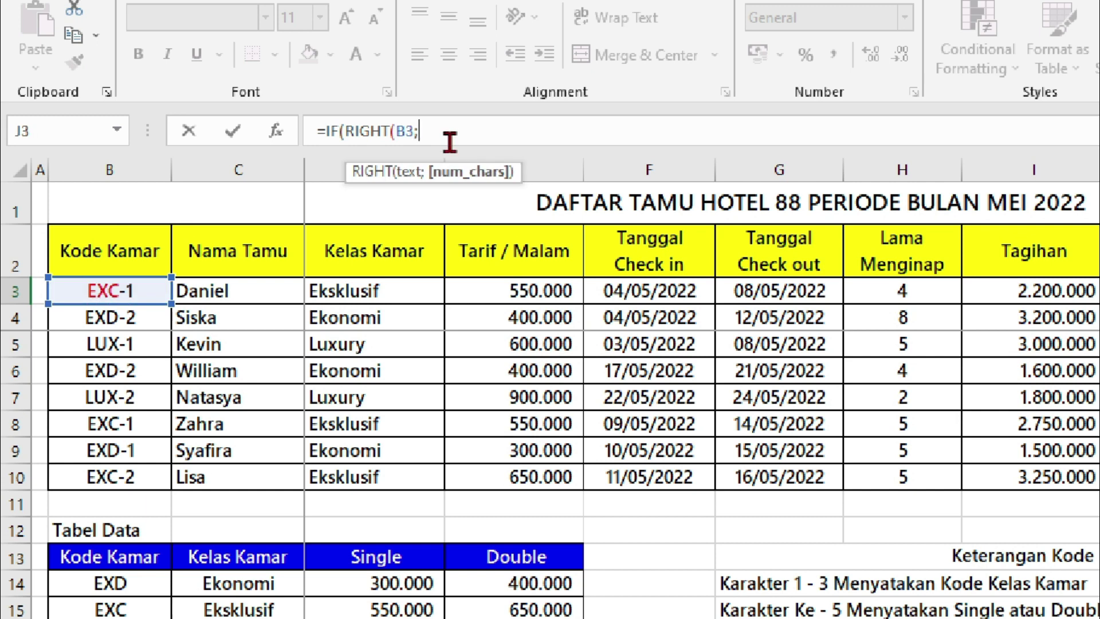
text(1))
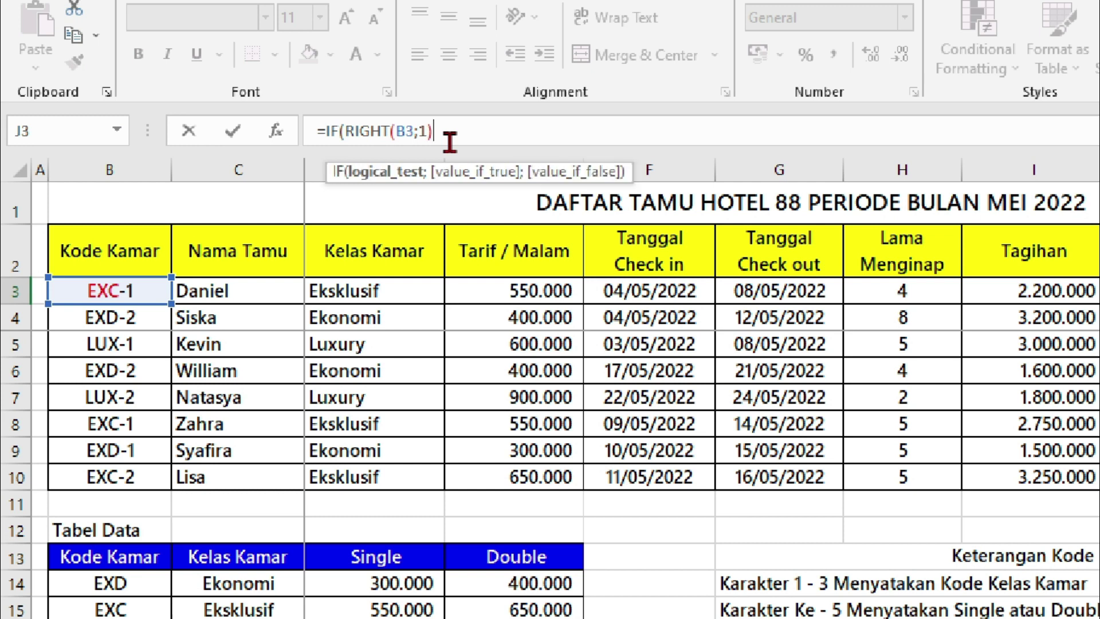
text(=)
text(1)
text(";)
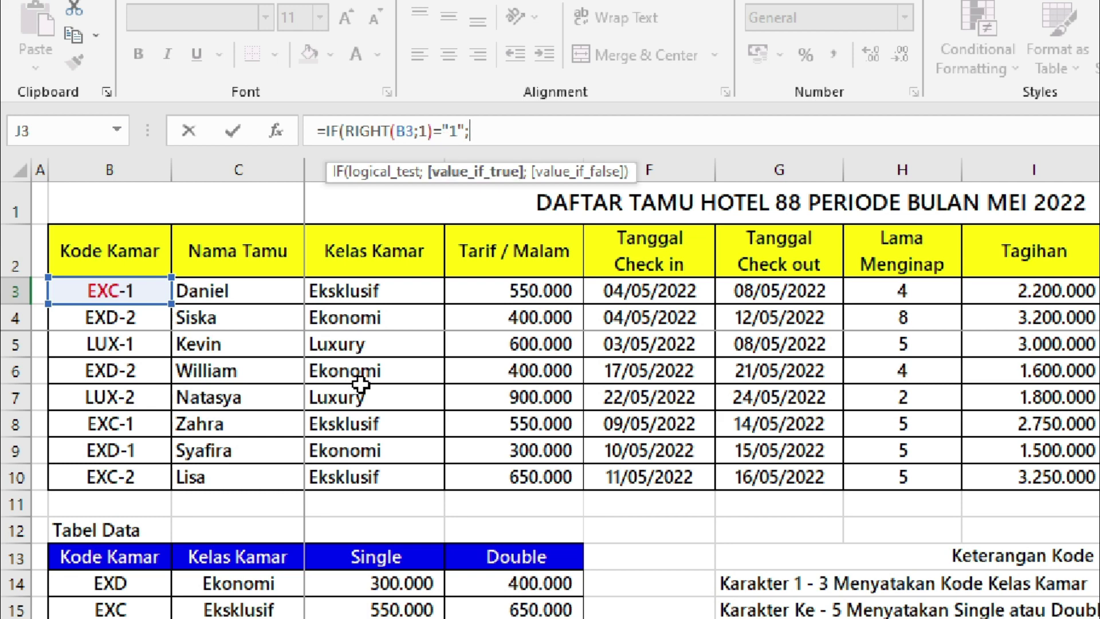
scroll(366, 343, down, 3)
scroll(395, 390, down, 2)
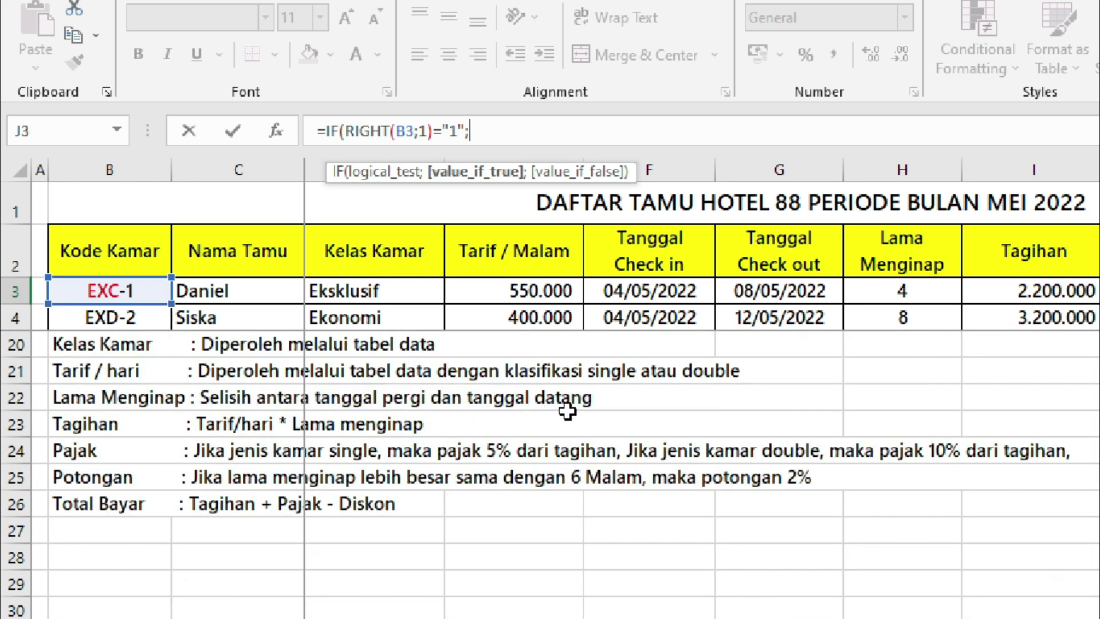
scroll(621, 449, up, 5)
text(5)
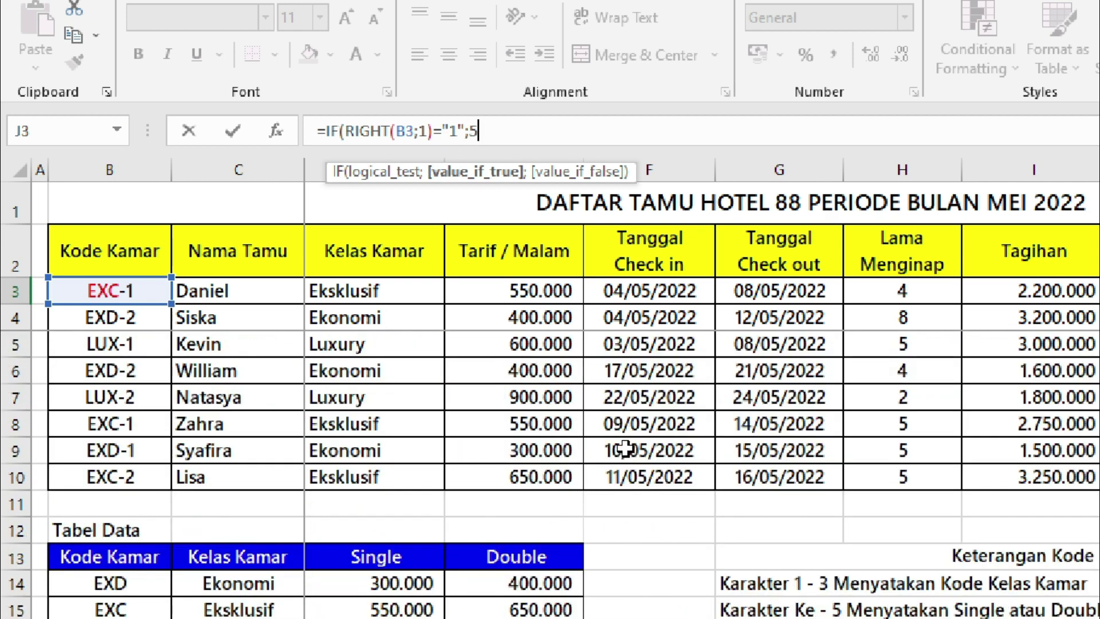
text(%)
text(;1 )
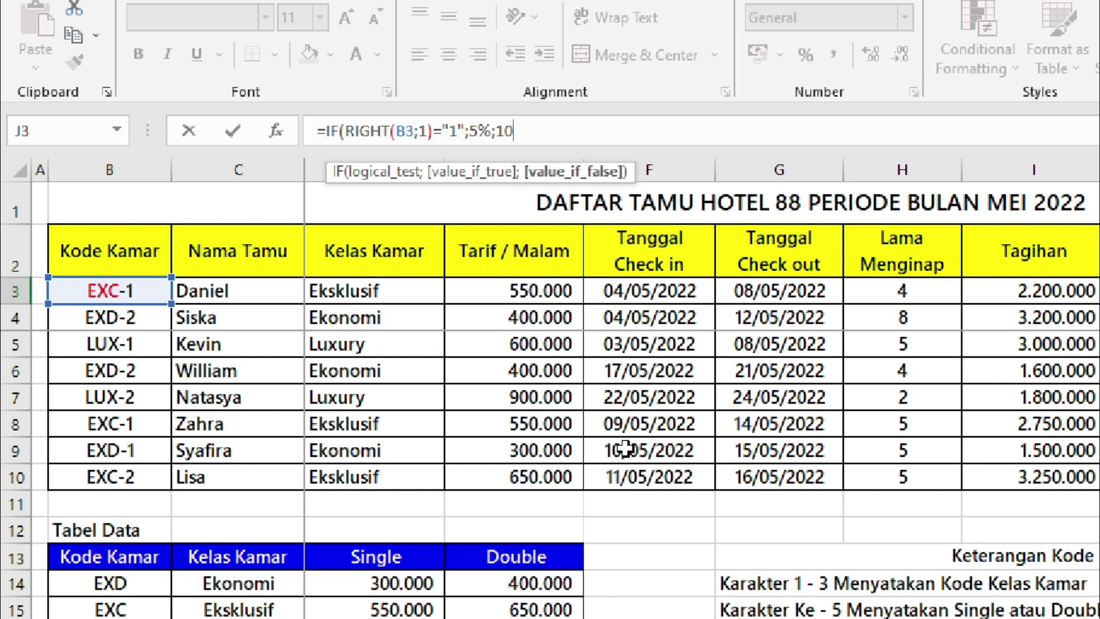
text(%))
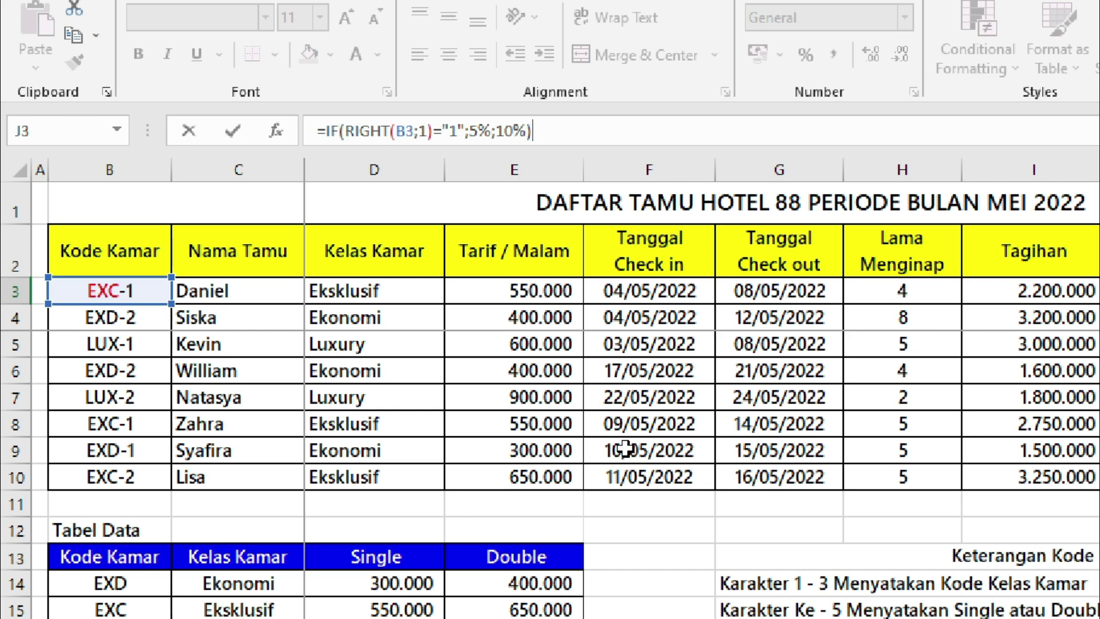
key(ctrl+Return)
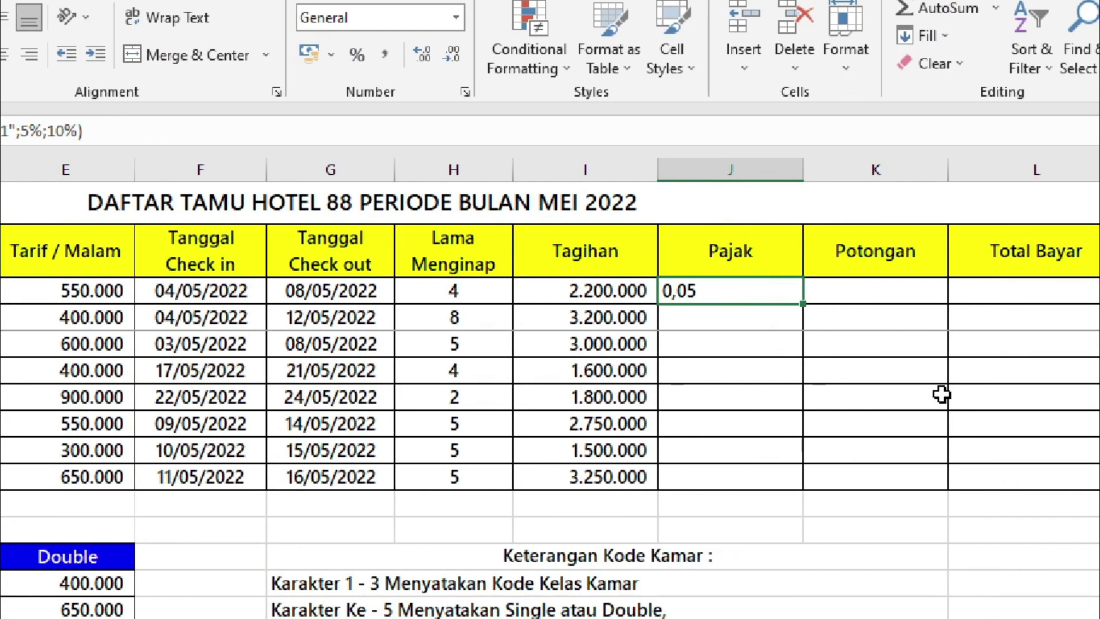
Format J3 as a centred percentage and copy it down to J10.
click(357, 55)
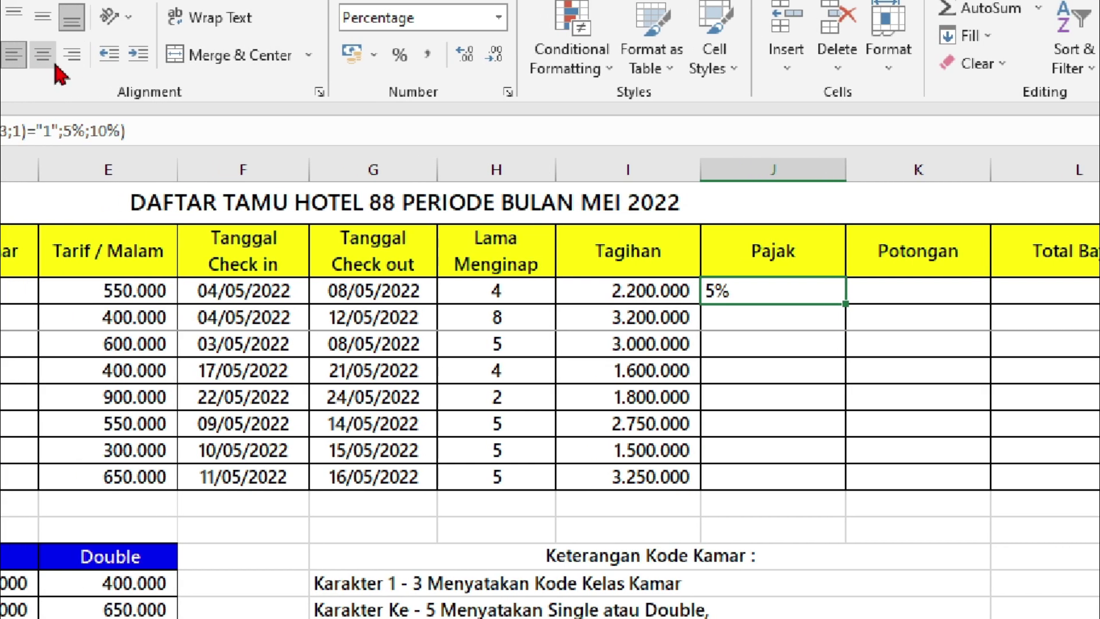
click(1, 55)
drag(845, 304, 825, 482)
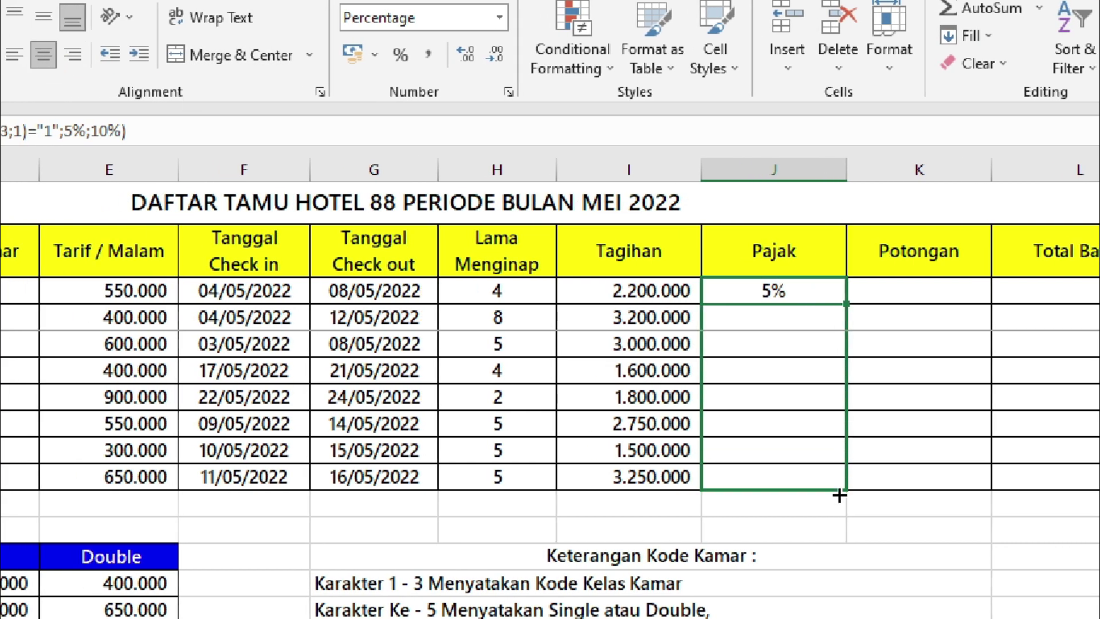
scroll(802, 487, down, 5)
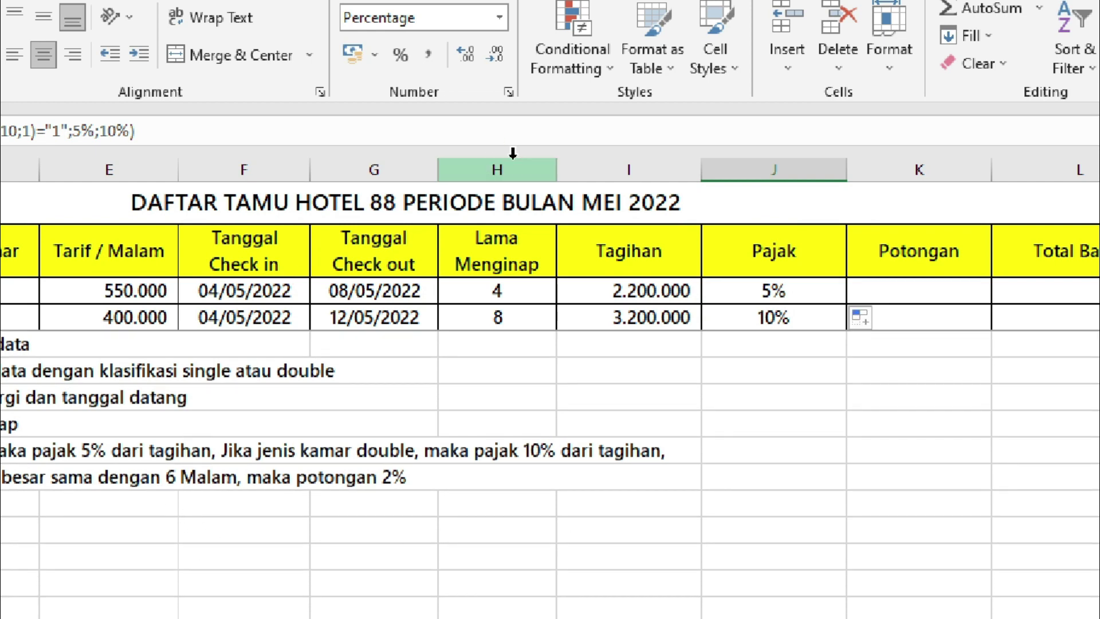
Extend J3's formula to =IF(RIGHT(B3;1)="1";5%;10%)*I3 so it returns a tax amount.
scroll(802, 397, up, 1)
scroll(802, 397, up, 5)
click(802, 290)
click(428, 134)
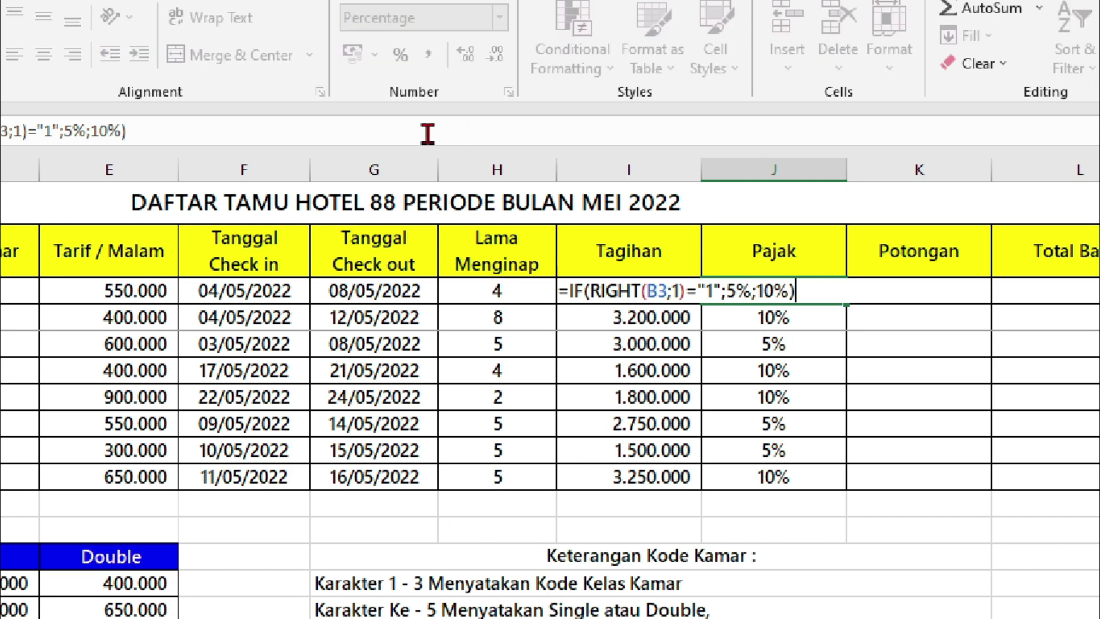
text(*)
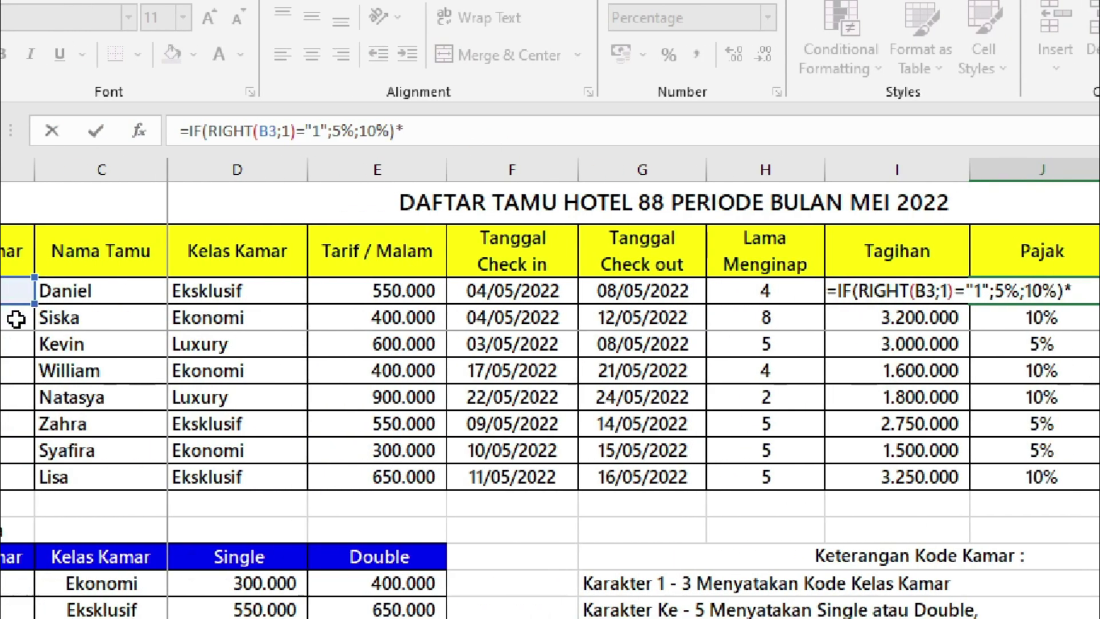
scroll(301, 304, left, 5)
scroll(301, 304, right, 5)
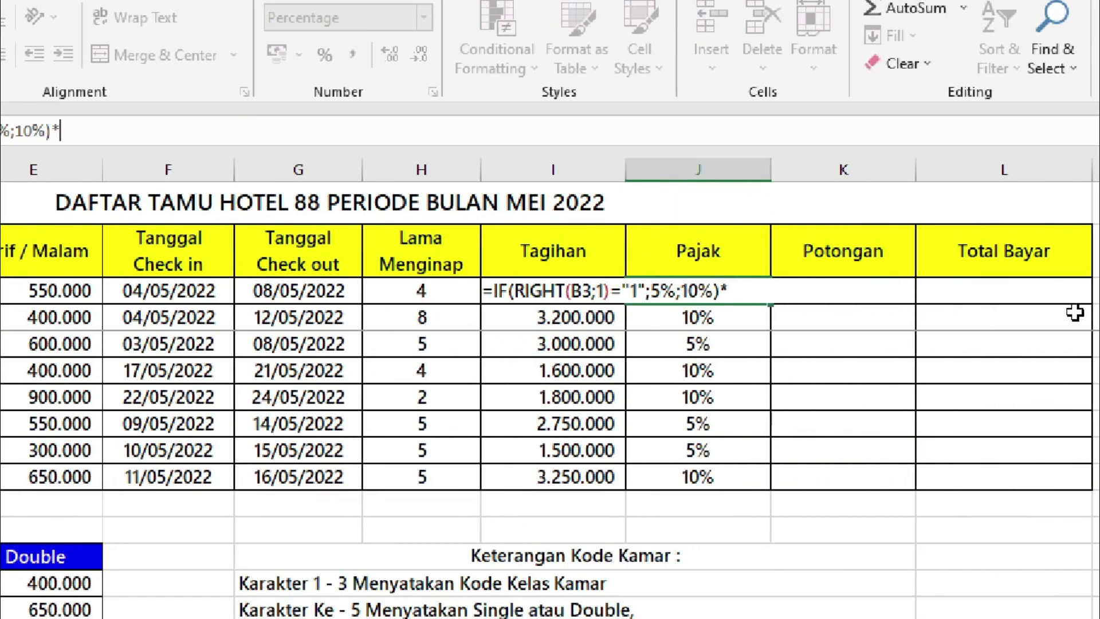
text(I3)
key(Return)
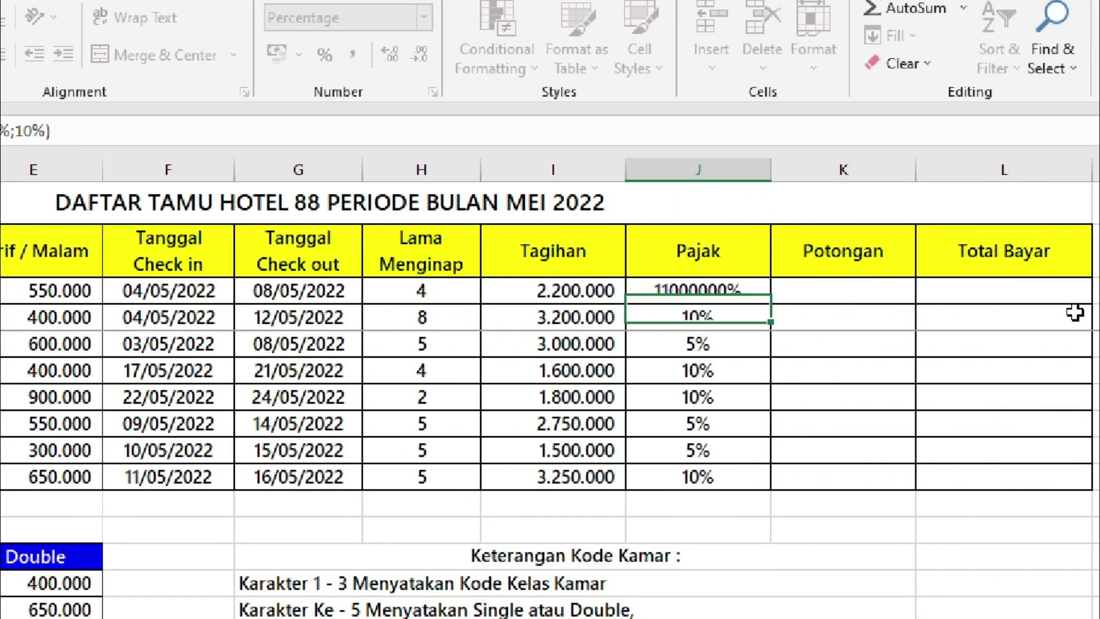
Apply Comma Style to J3, fill it down to J10, and check the Potongan rule.
click(731, 290)
click(353, 56)
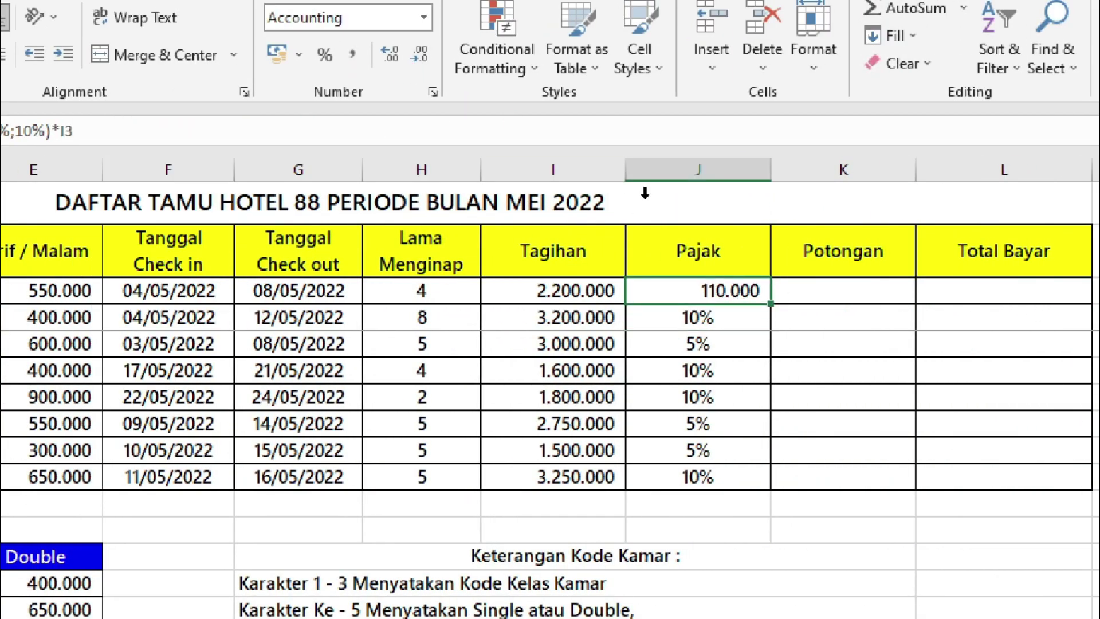
drag(770, 303, 753, 492)
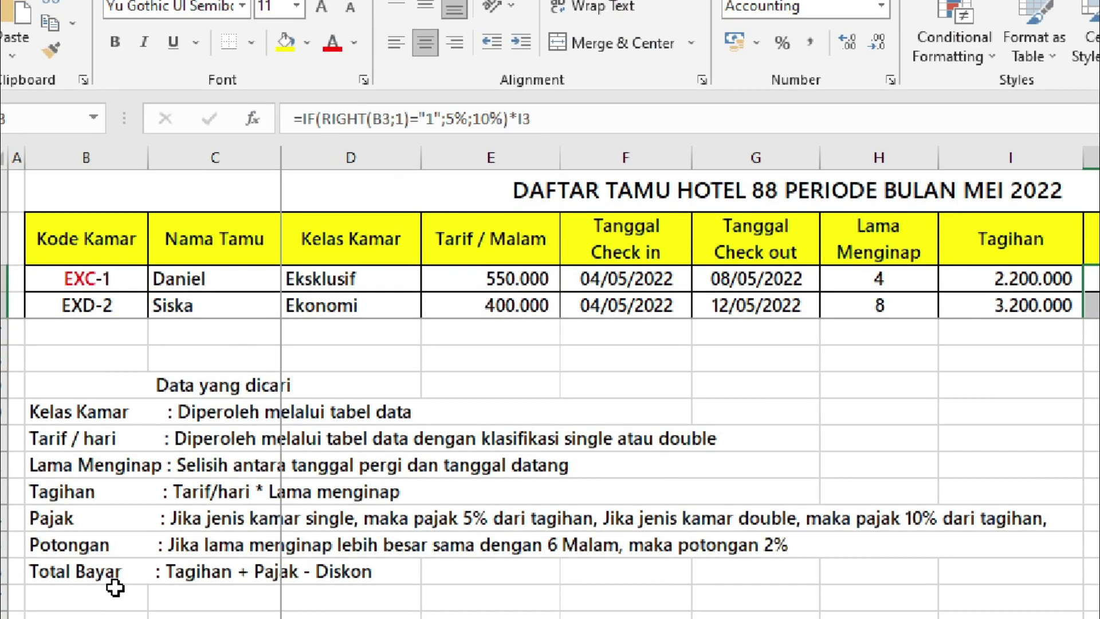
click(112, 546)
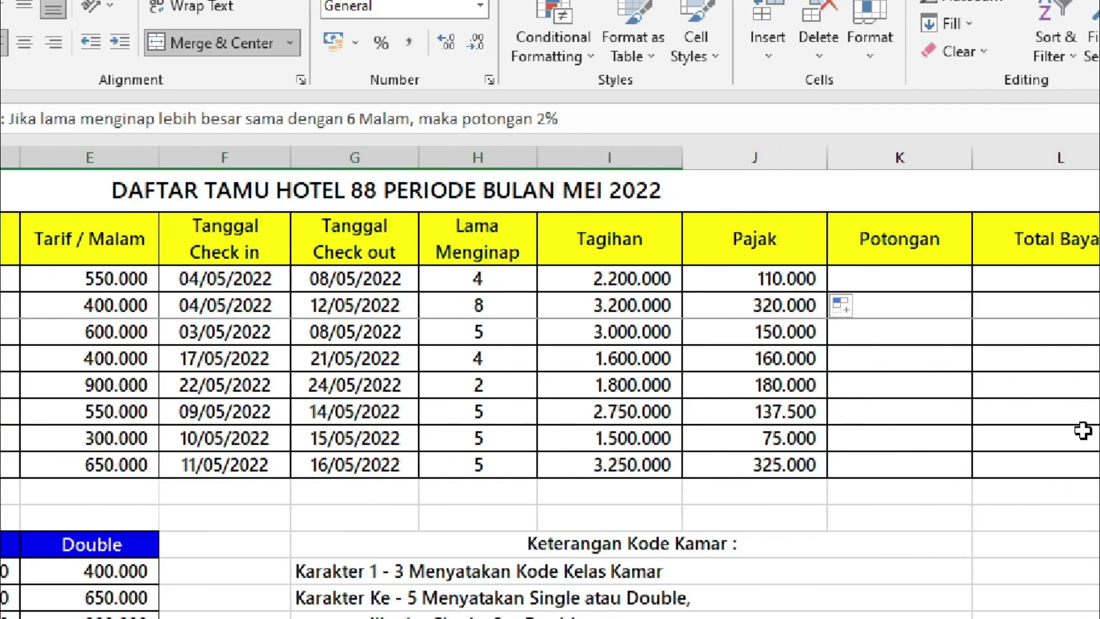
Enter =IF(H3>=6;2%;0%) in K3 as the first guest's discount rate.
click(911, 283)
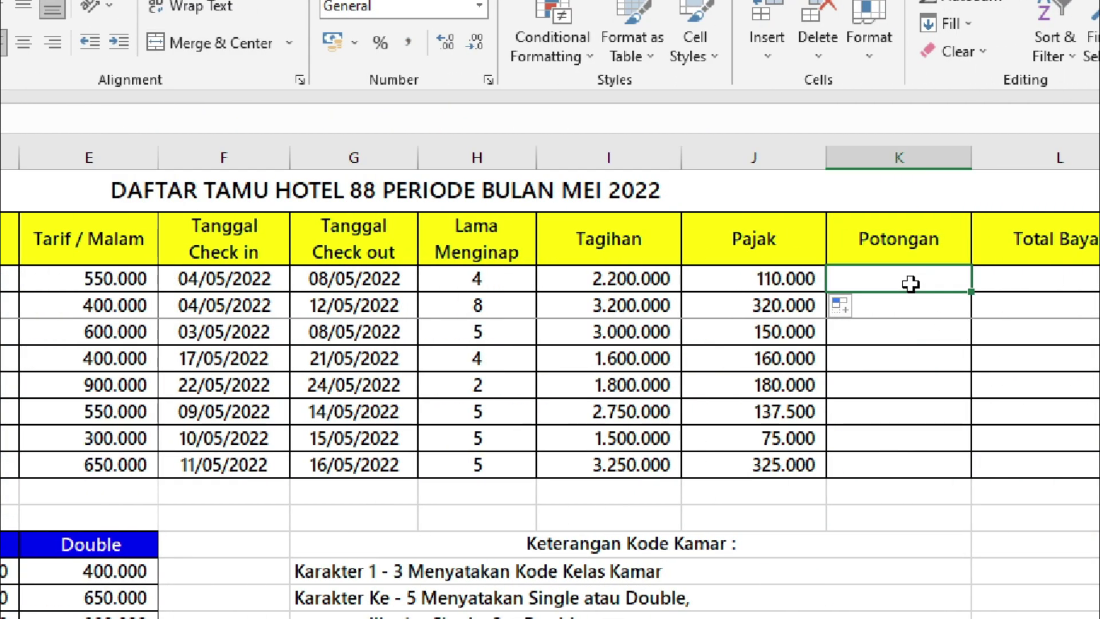
text(=)
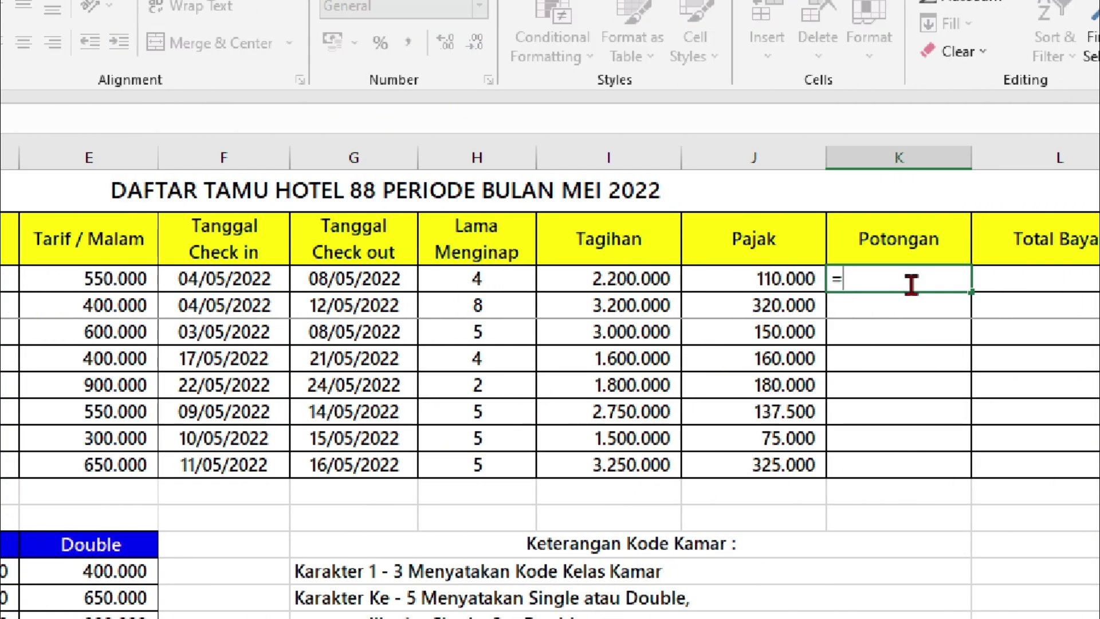
text(IF()
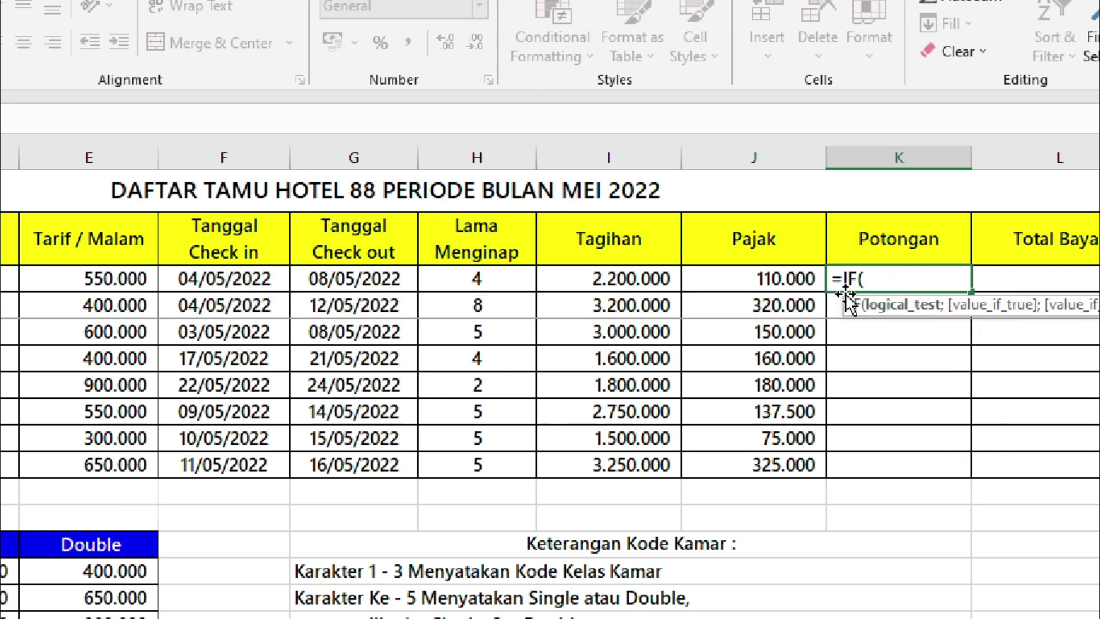
click(499, 277)
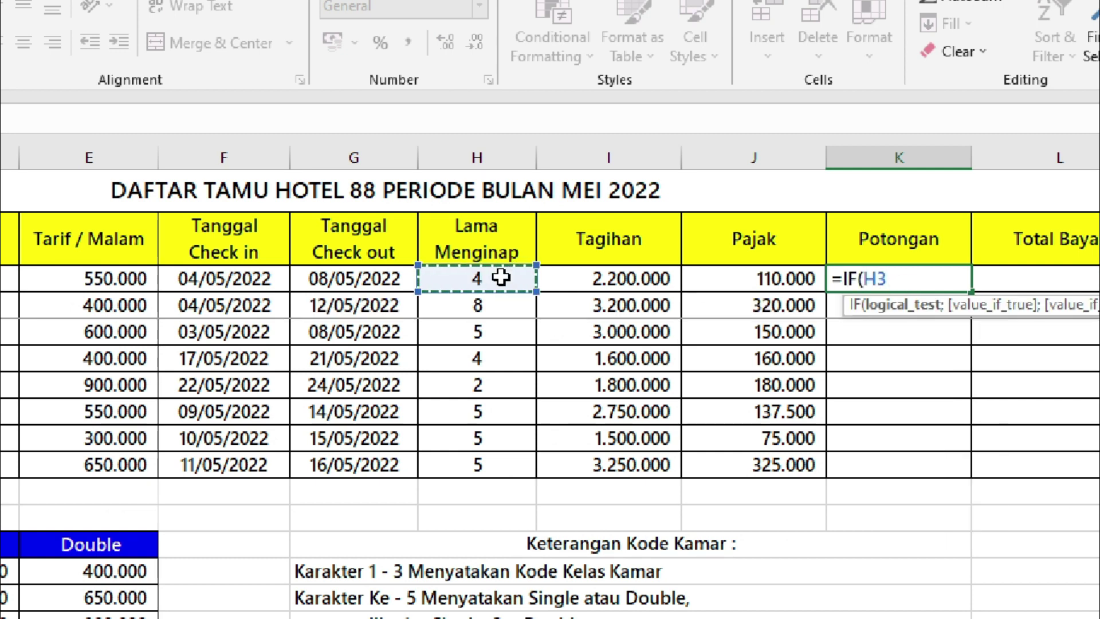
text(>=6)
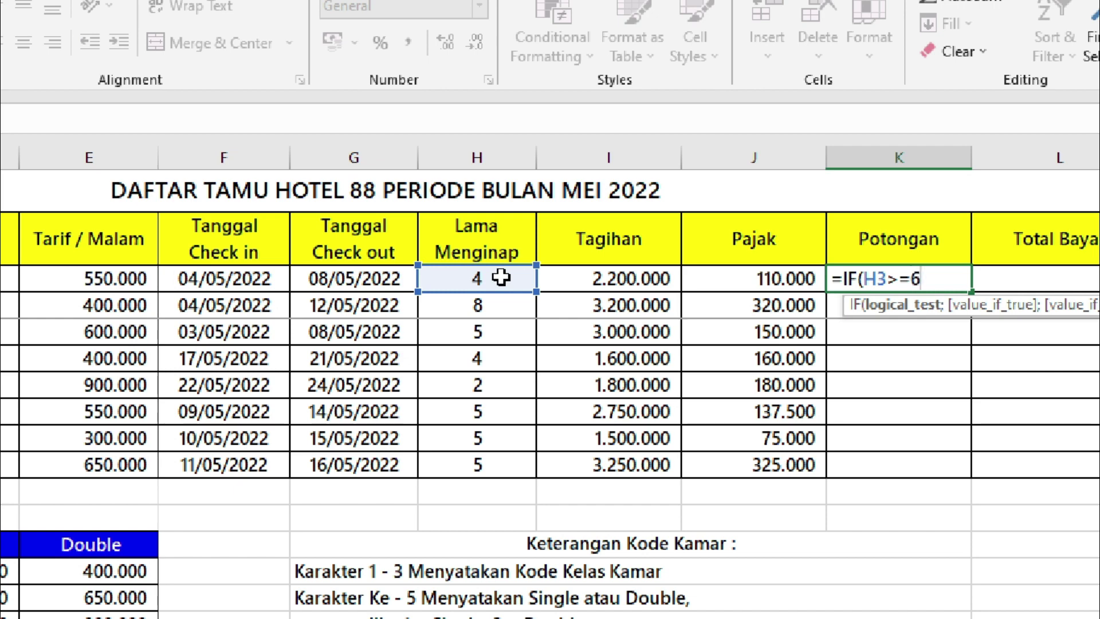
text(;)
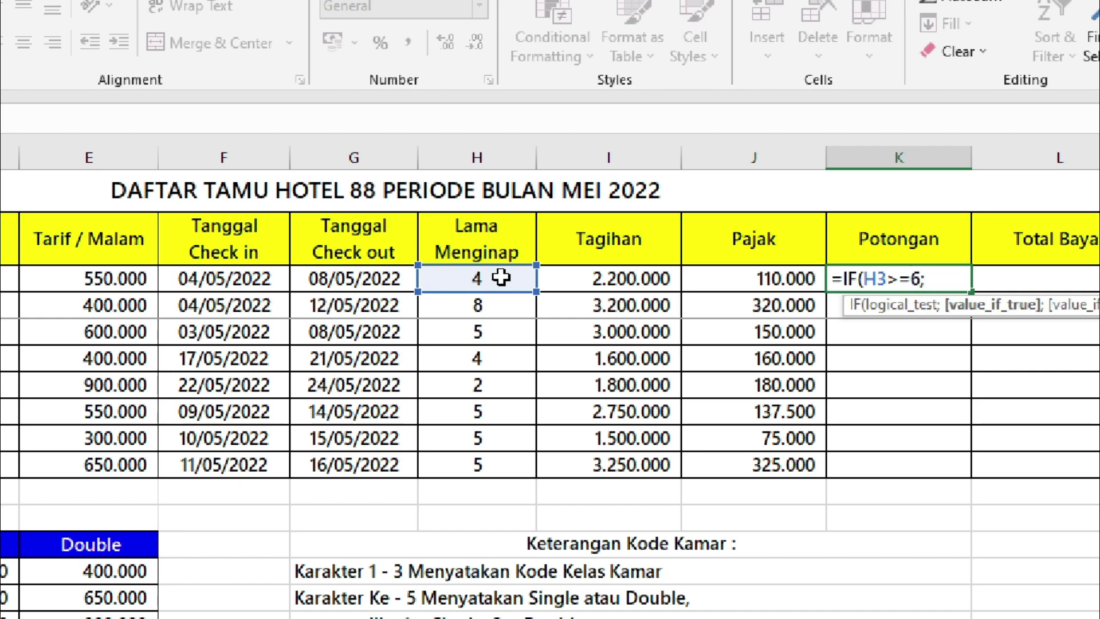
scroll(372, 532, down, 4)
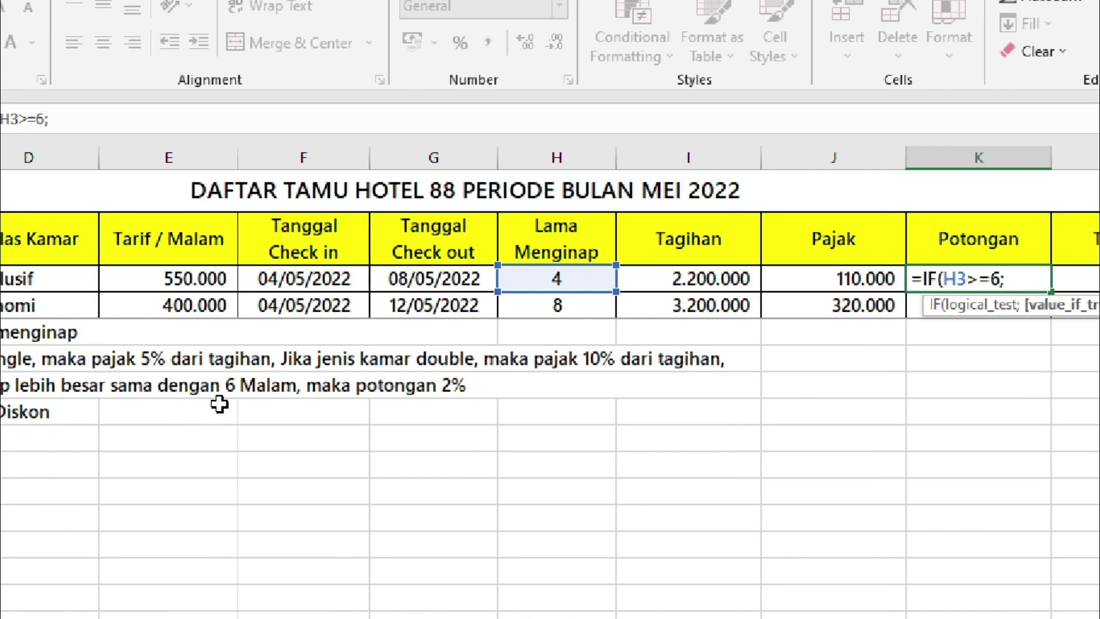
scroll(680, 508, up, 4)
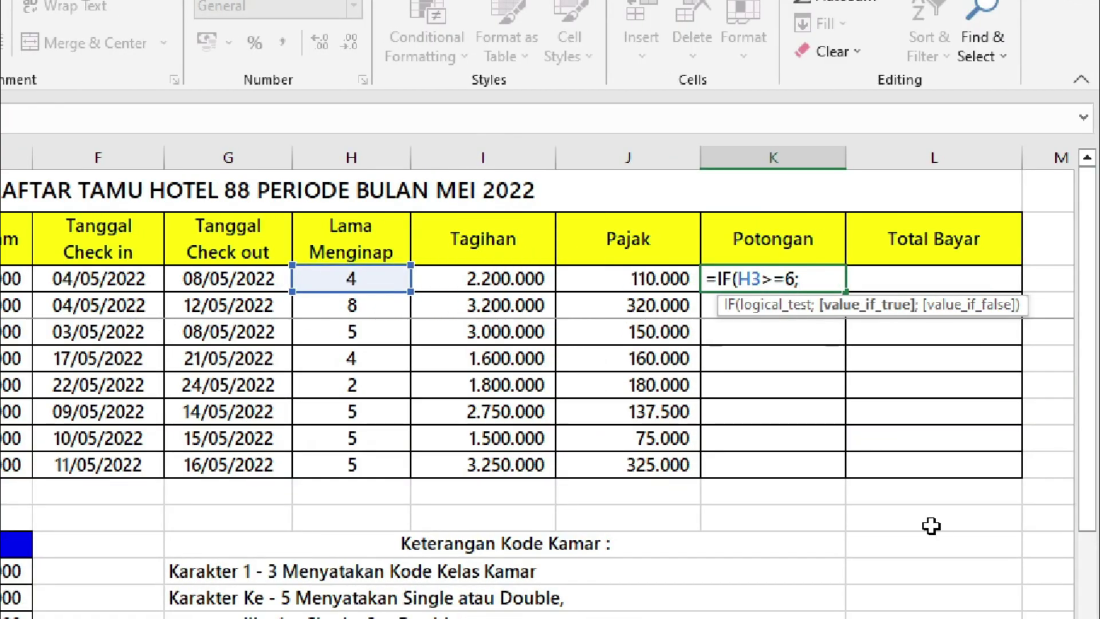
text(2&)
key(BackSpace)
text(&)
key(BackSpace)
text(%)
text(;0%)
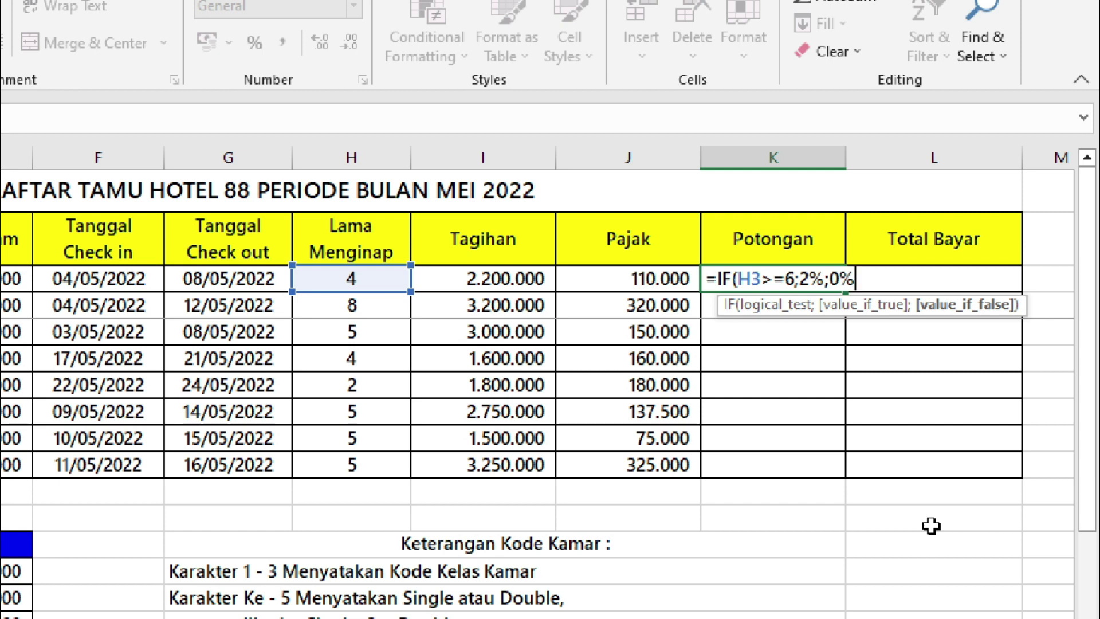
text())
key(ctrl+Return)
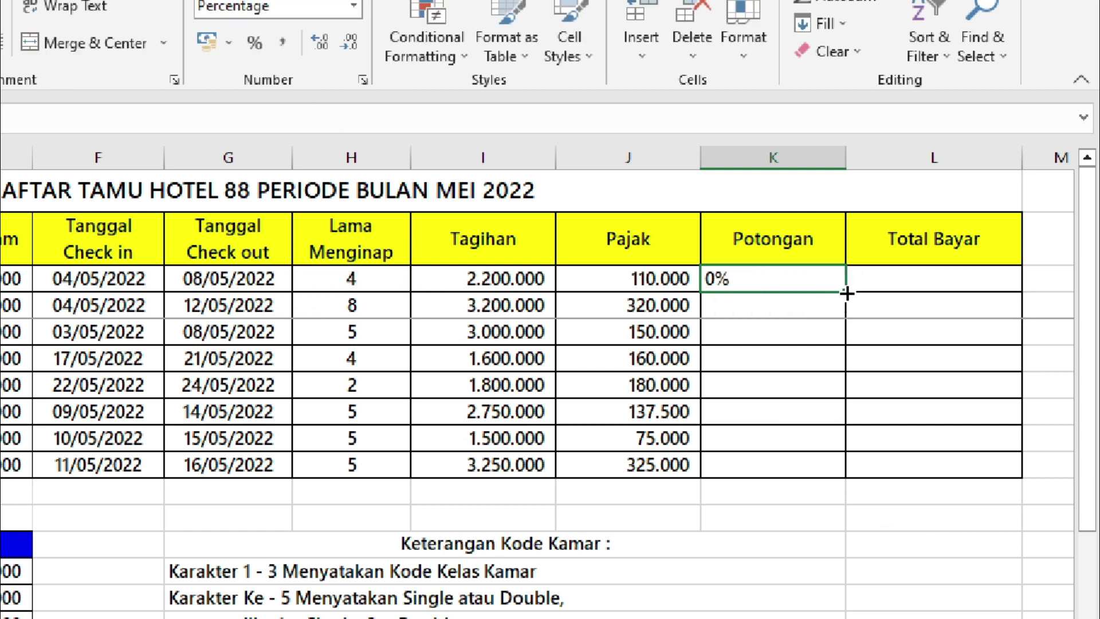
Copy the discount rate down to K10 and verify it against the eight-night stay.
drag(845, 292, 827, 471)
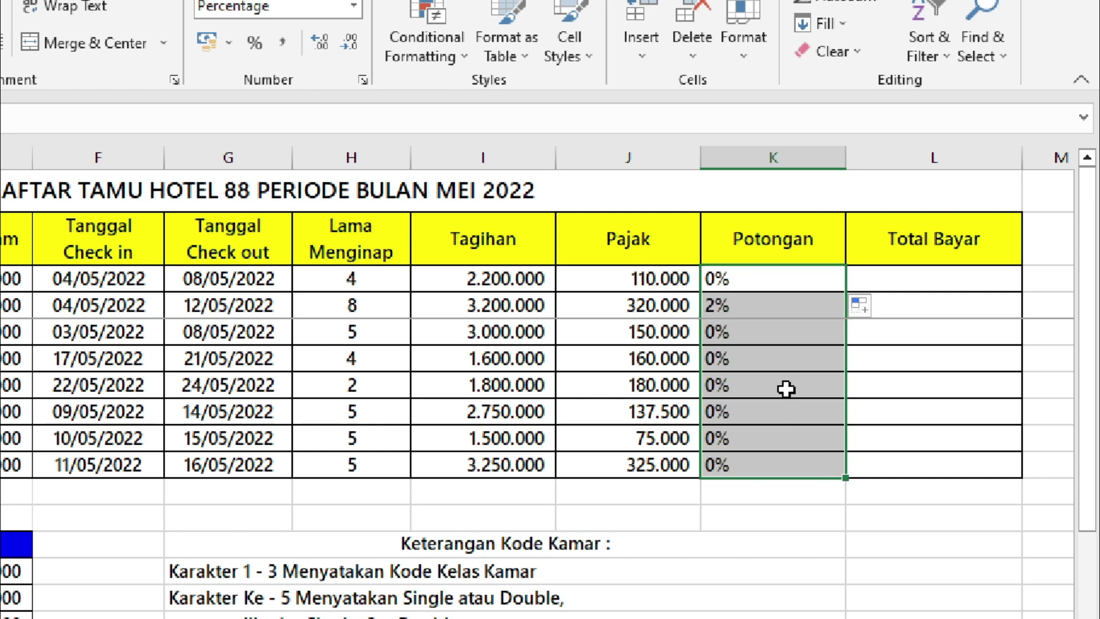
click(778, 307)
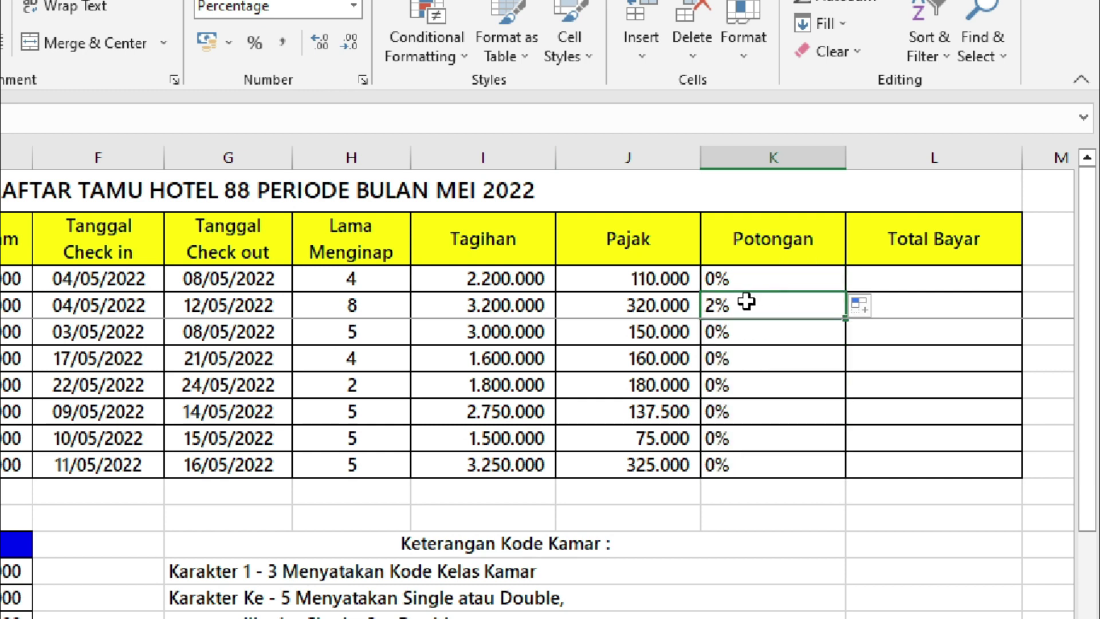
click(363, 315)
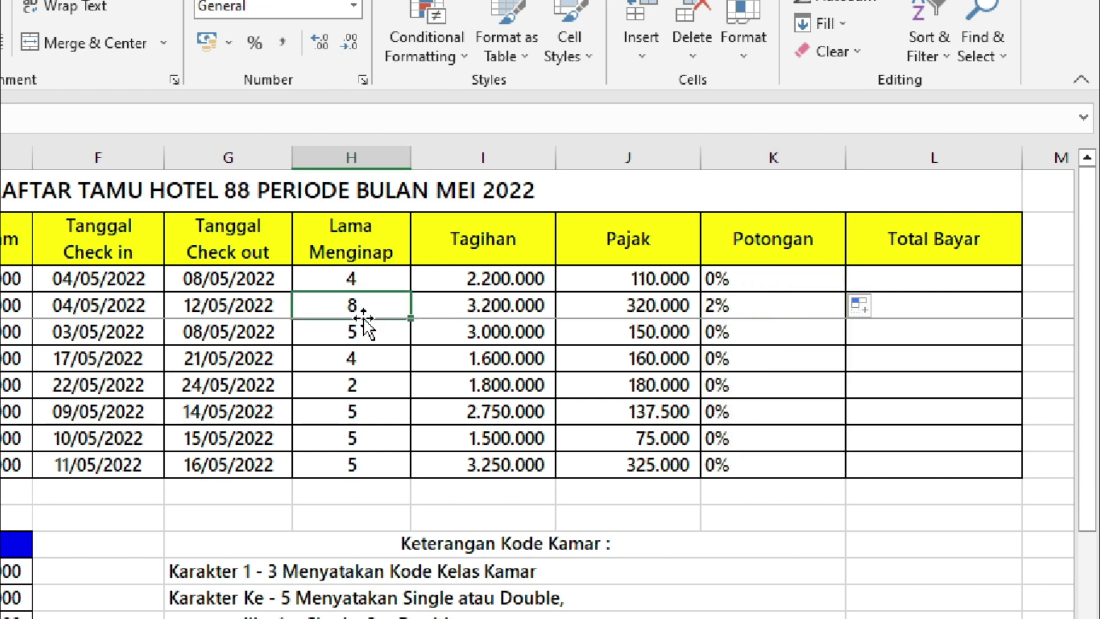
click(737, 302)
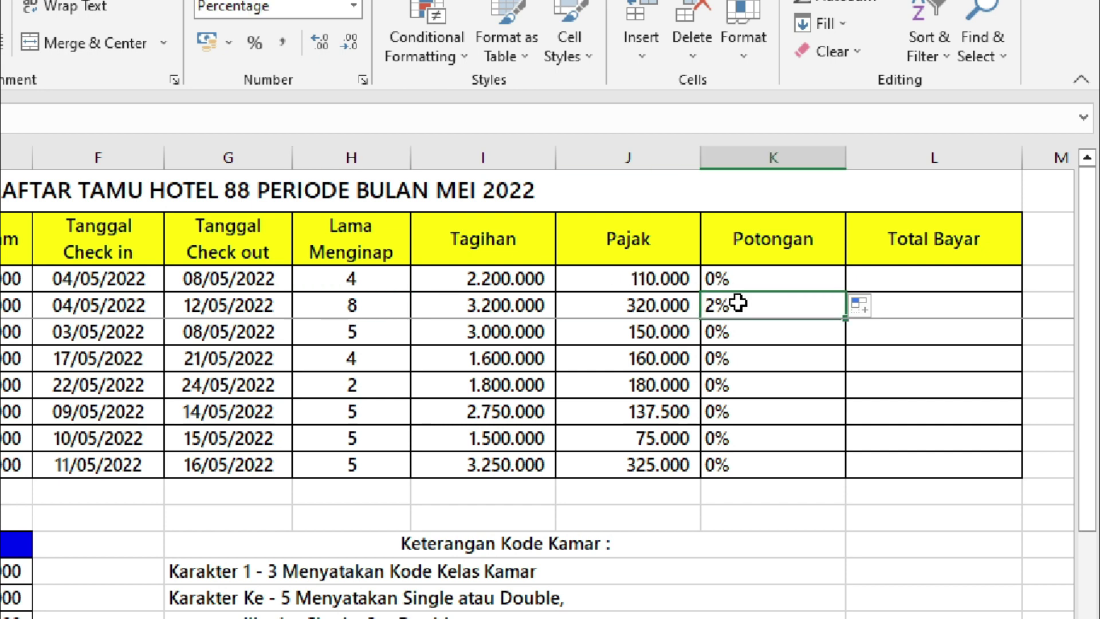
Revise K3's formula to =IF(H3>=6;2%;0%)*I3 to give a discount amount.
click(794, 273)
double_click(794, 273)
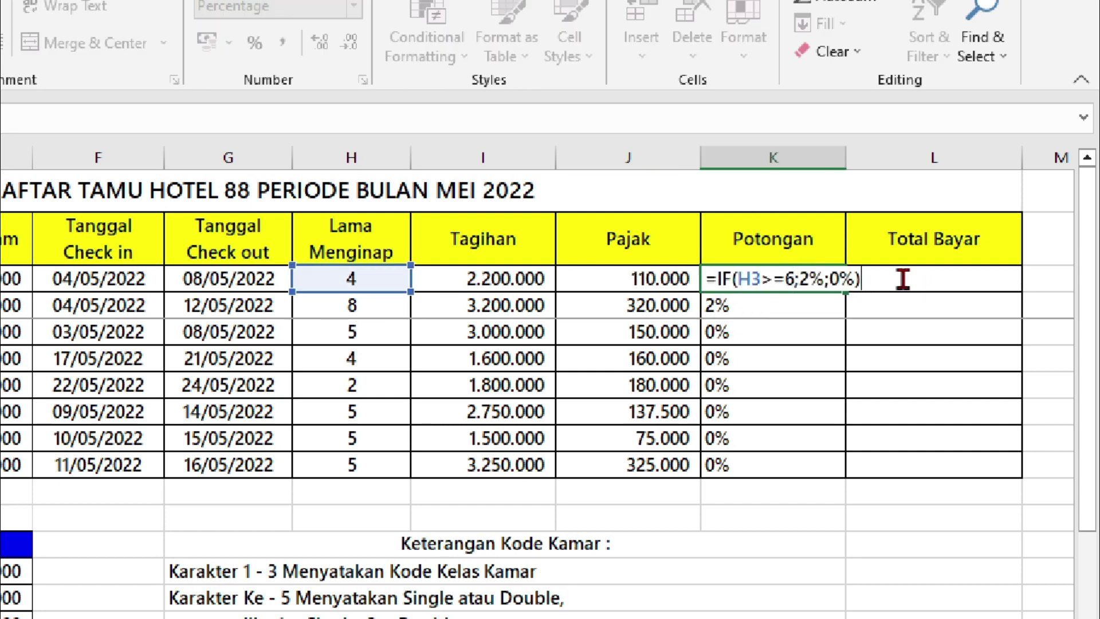
text(*)
click(521, 269)
key(ctrl+Return)
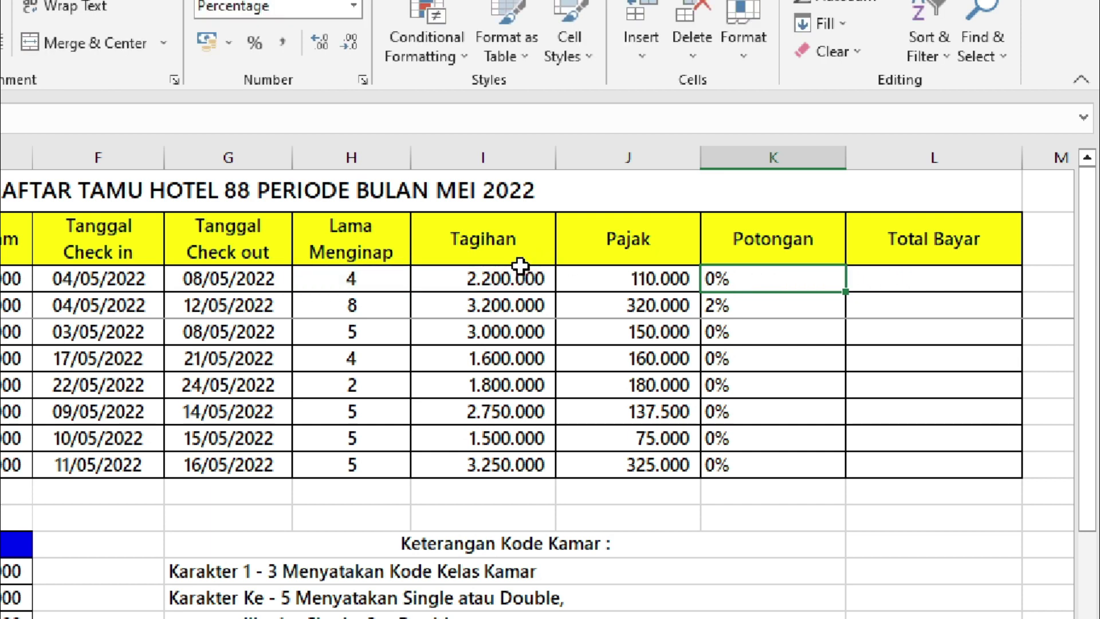
Apply Comma Style to K3, fill it down to K10, and read the Total Bayar rule.
click(283, 43)
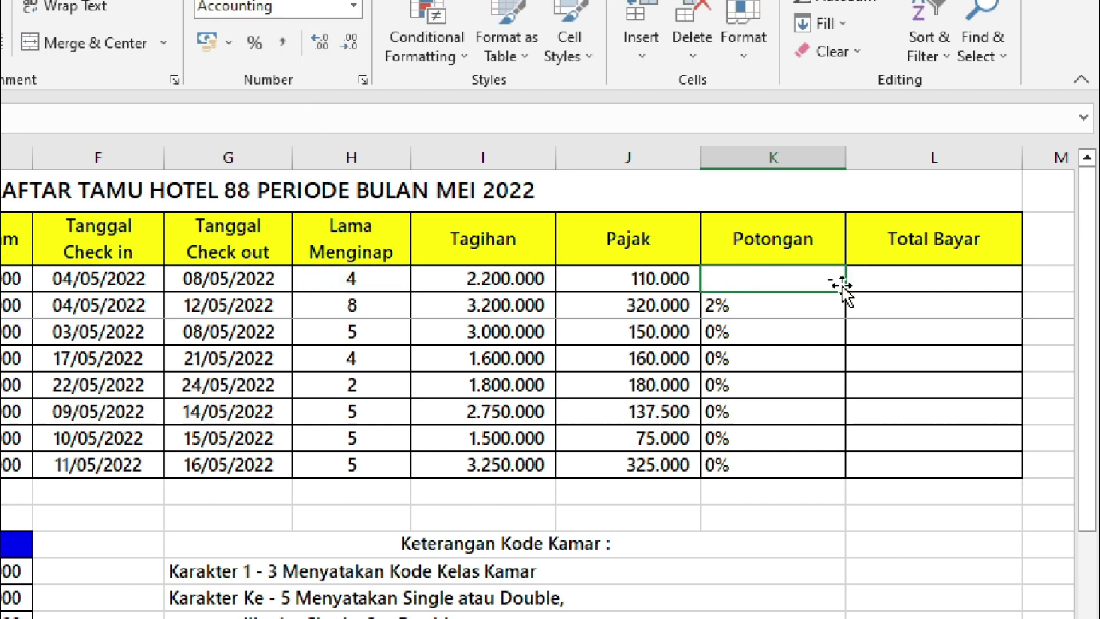
drag(845, 291, 841, 470)
click(712, 510)
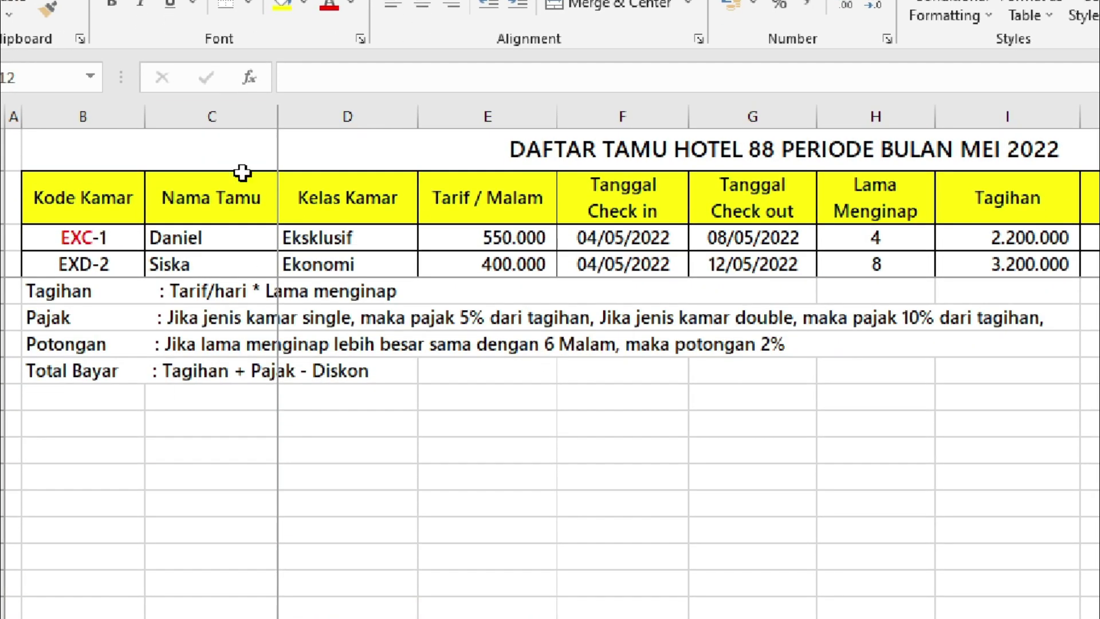
click(245, 369)
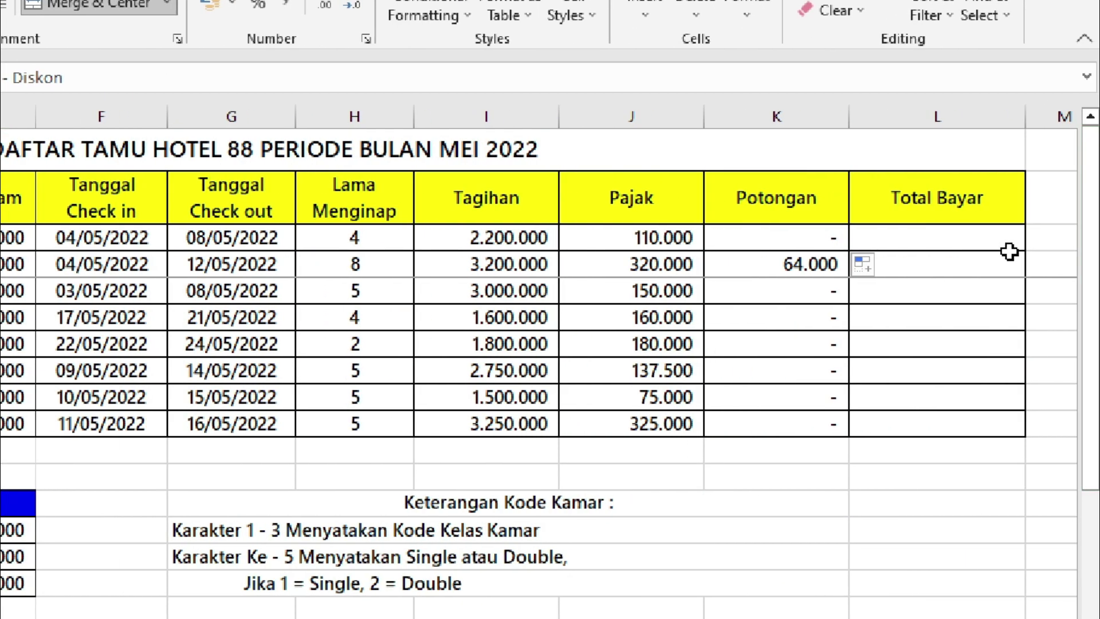
click(960, 241)
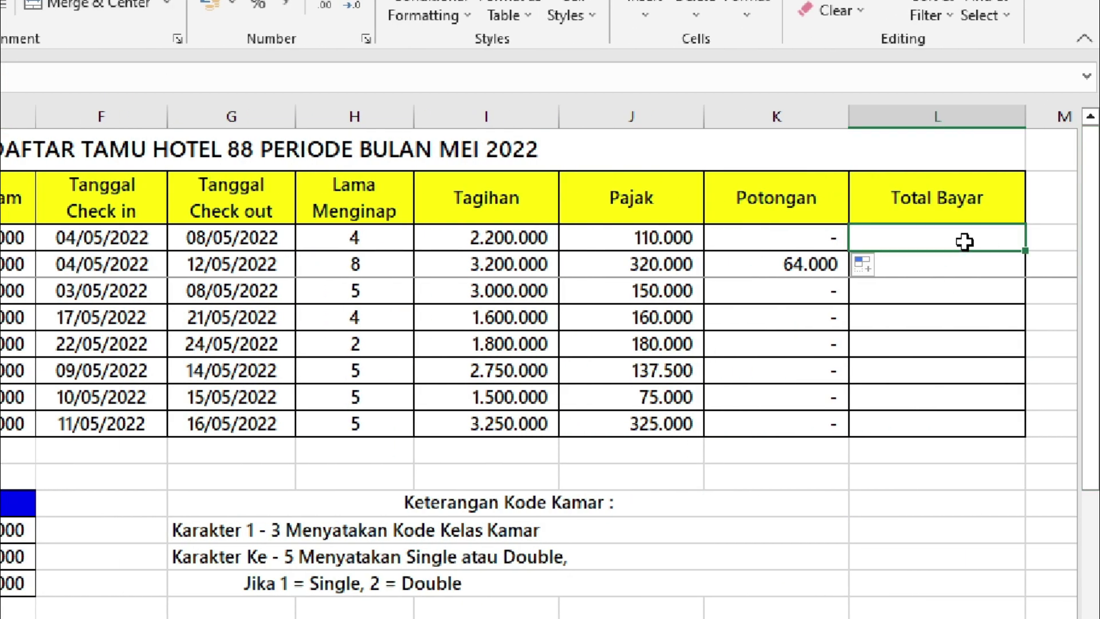
Enter =I3+J3-K3 in L3 and copy it down to L10.
text(=)
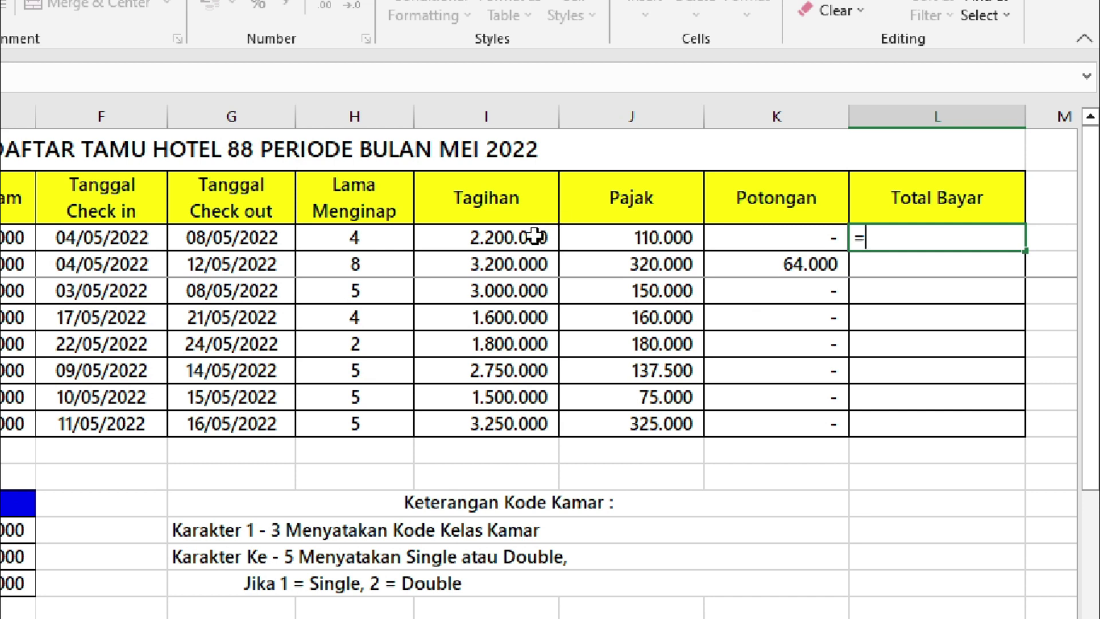
click(533, 236)
text(+)
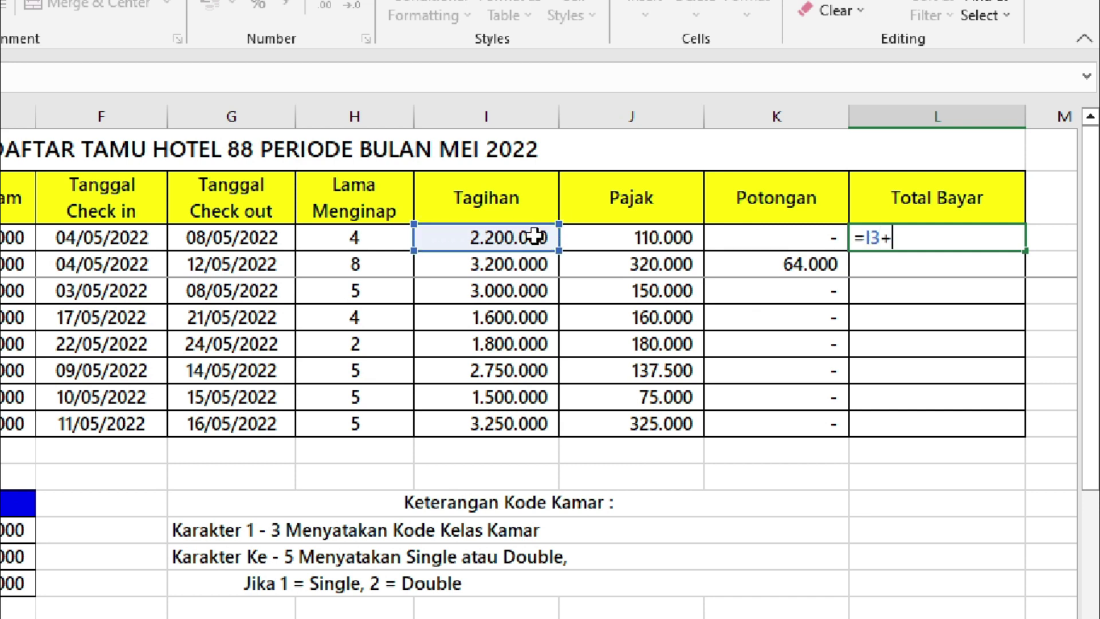
click(619, 232)
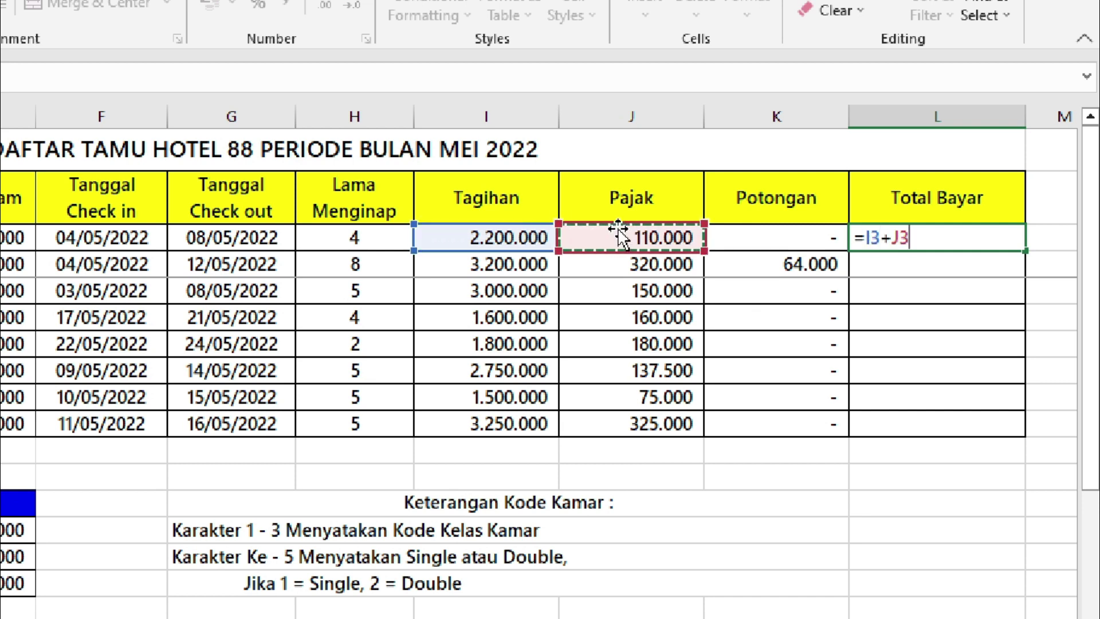
text(-)
click(769, 234)
key(Return)
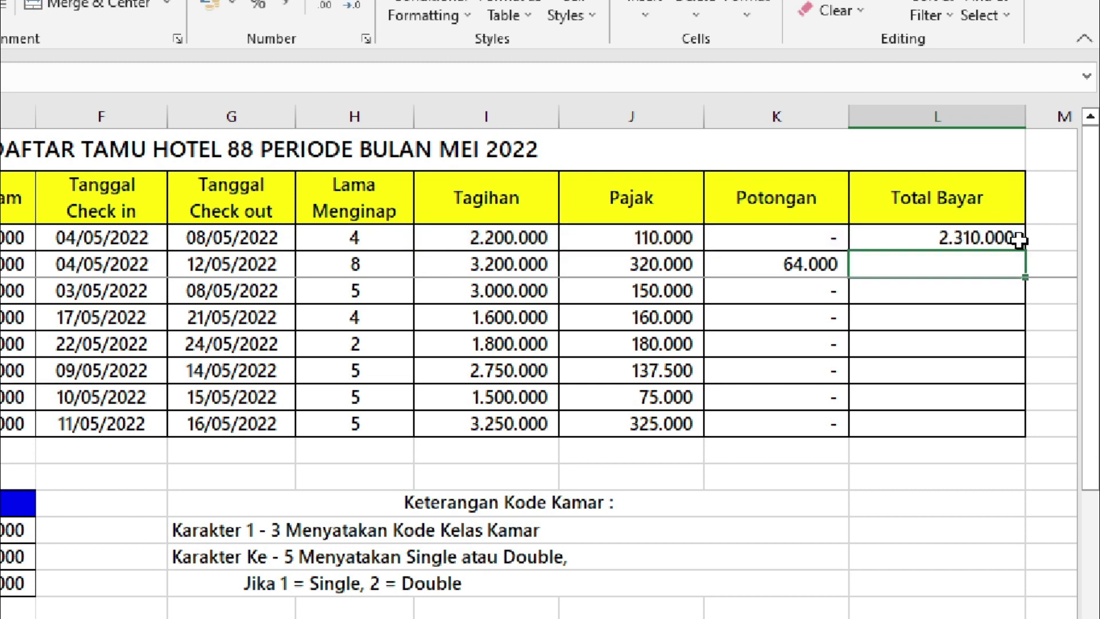
click(1019, 239)
drag(1025, 255, 995, 427)
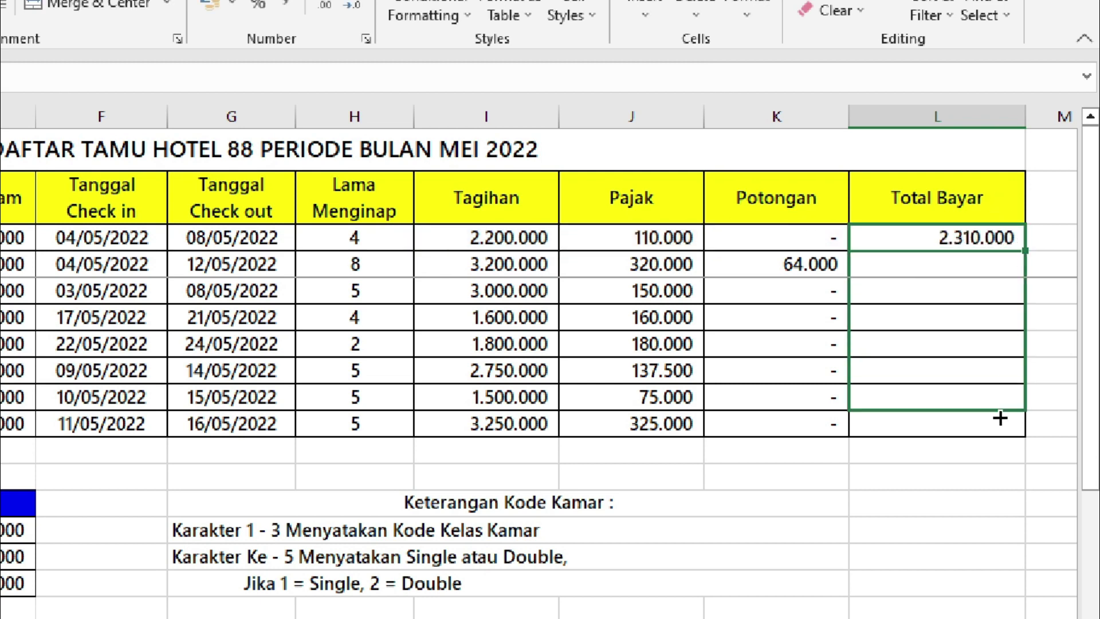
click(995, 427)
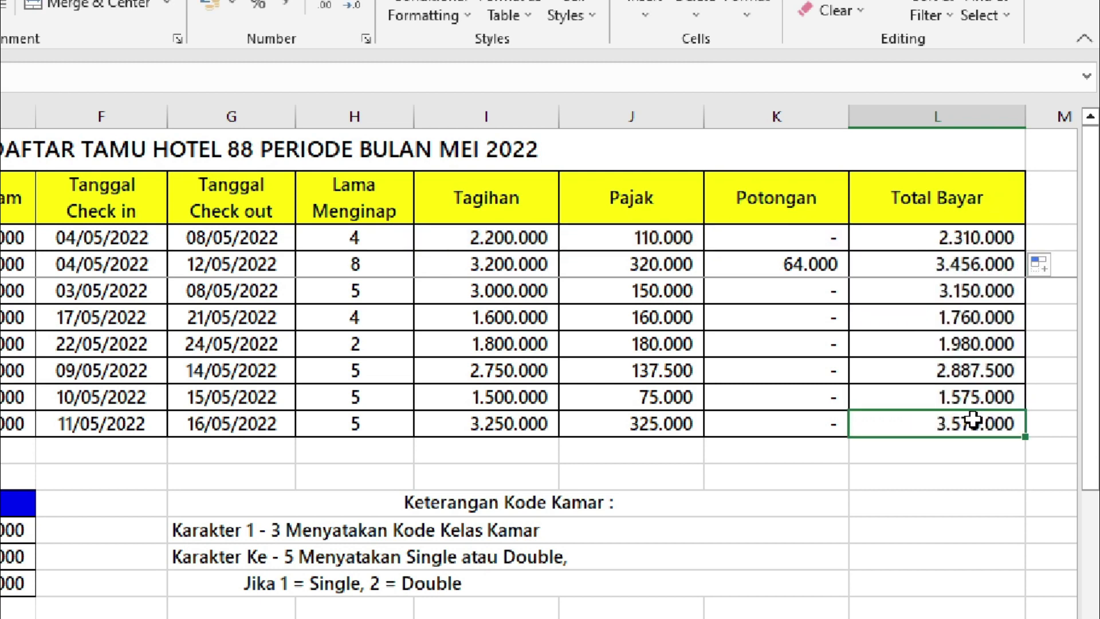